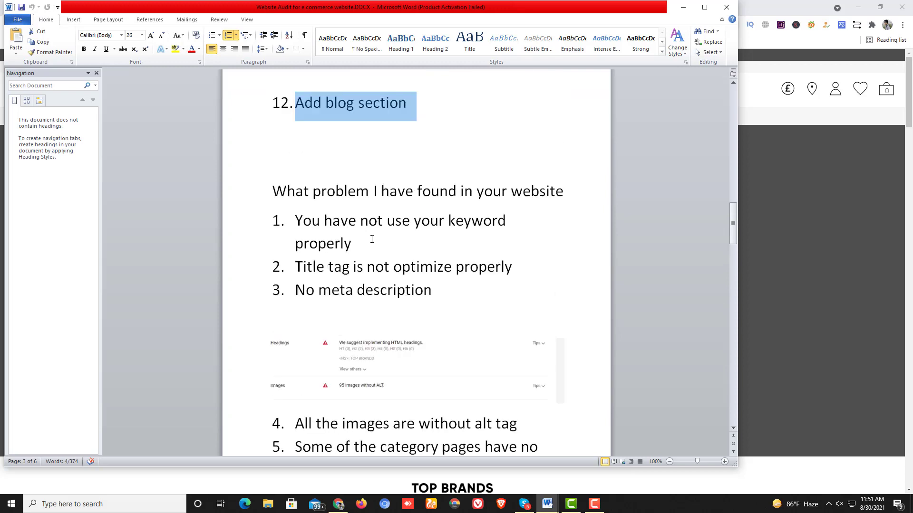
Step: Review the problems found in the website audit document and select the first item about keyword use
scroll(372, 240, down, 4)
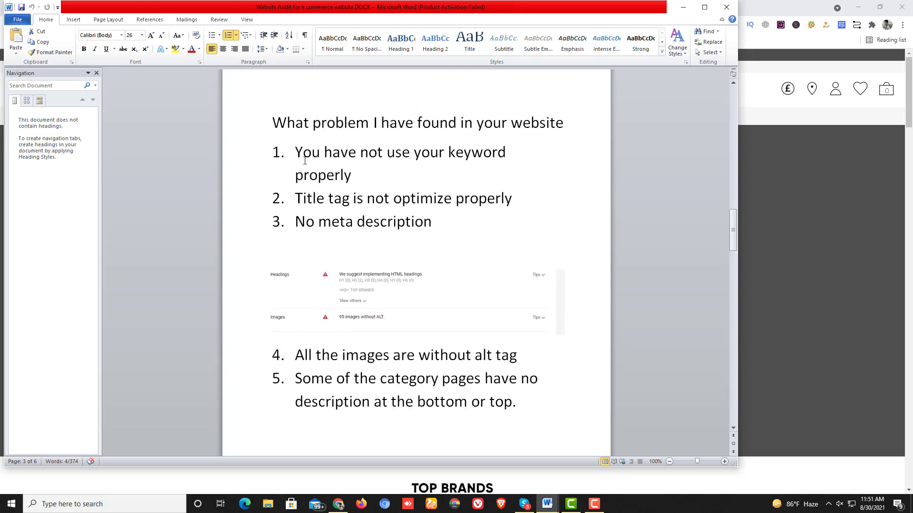
scroll(353, 203, up, 1)
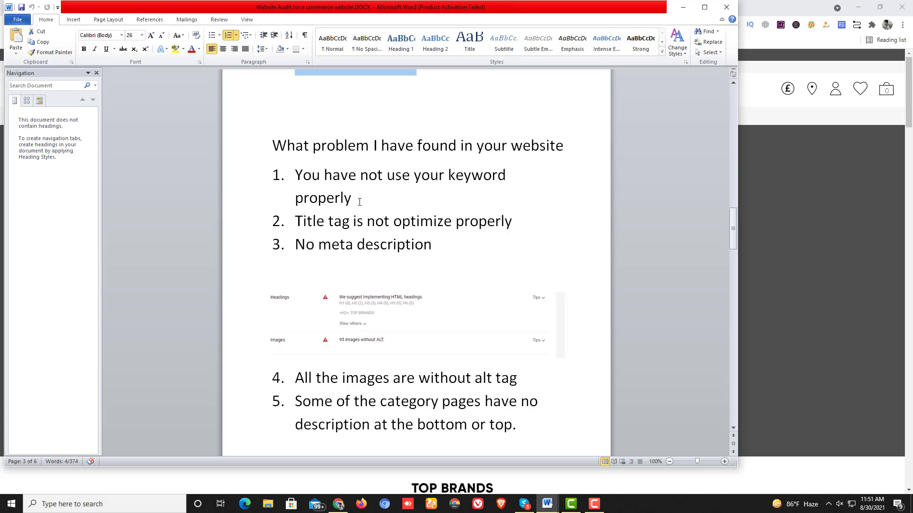
drag(359, 202, 294, 183)
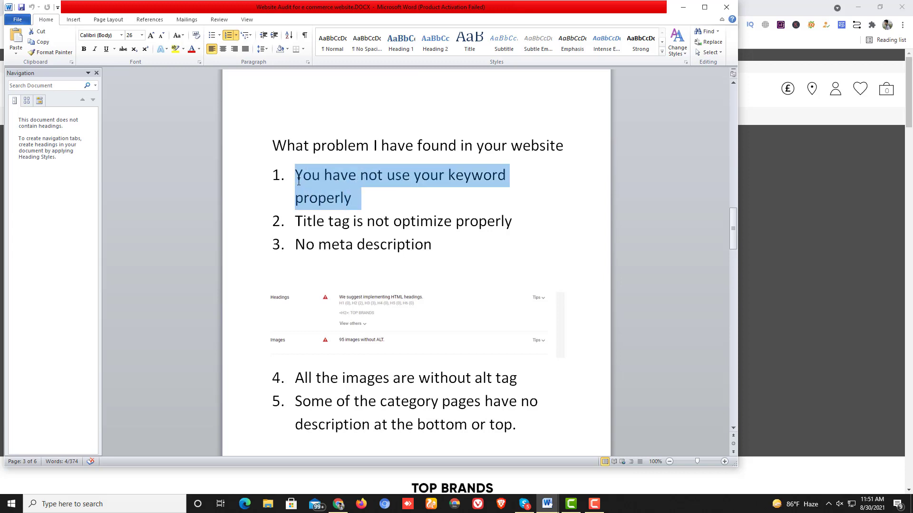
Step: Switch to Chrome and run the SEOquake diagnosis on the cruisefashion.com homepage
click(338, 504)
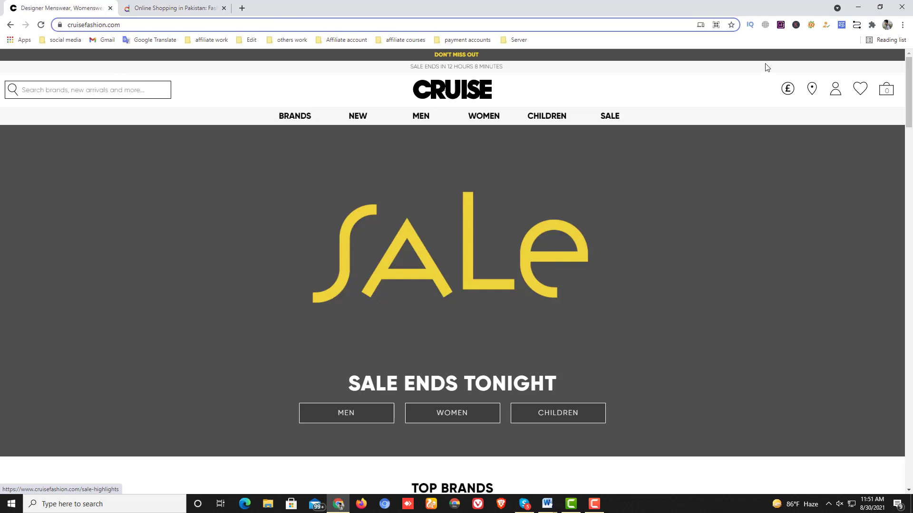
click(812, 26)
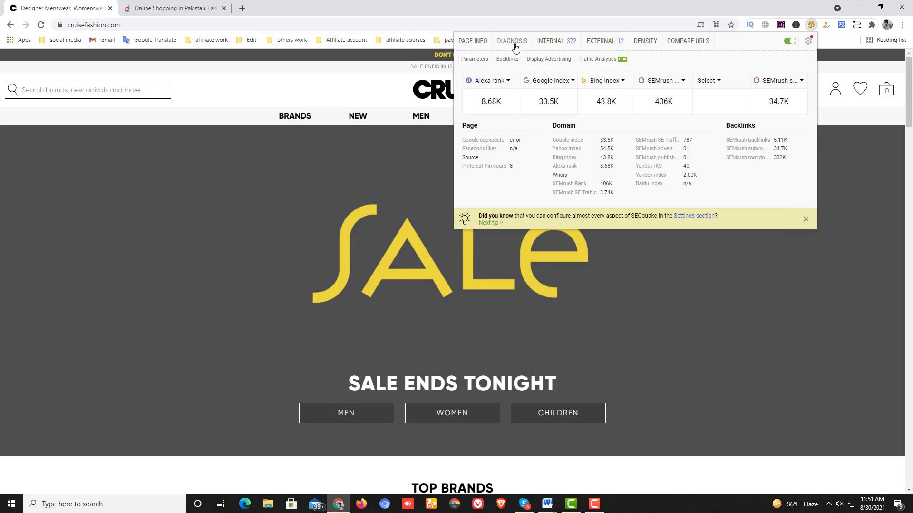
click(513, 42)
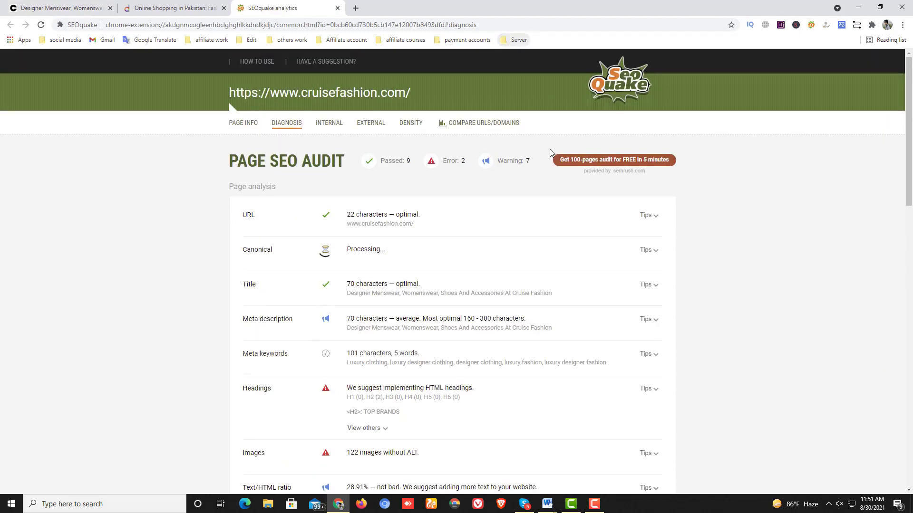
Step: Examine the homepage's SEO audit report, covering the page analysis, mobile compliance and site compliance checks
scroll(451, 216, down, 2)
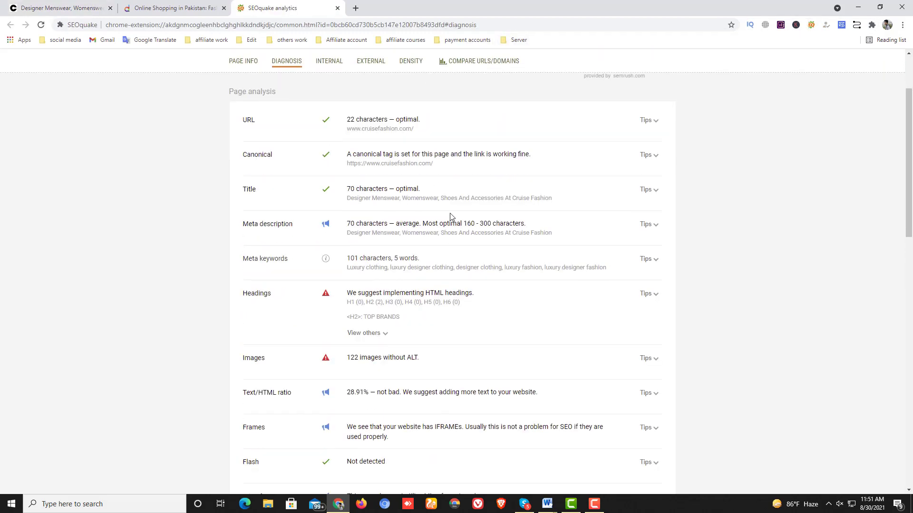
scroll(451, 217, up, 1)
scroll(397, 187, down, 2)
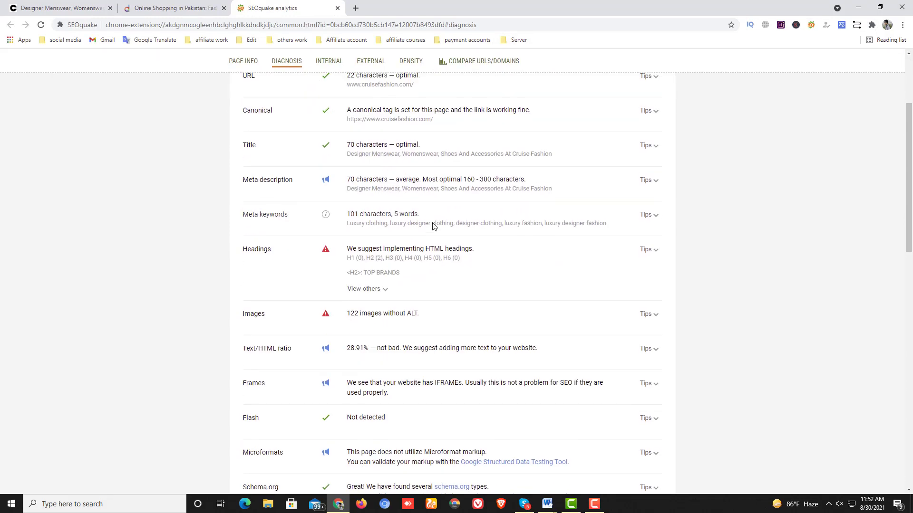
scroll(434, 226, up, 2)
scroll(399, 237, down, 2)
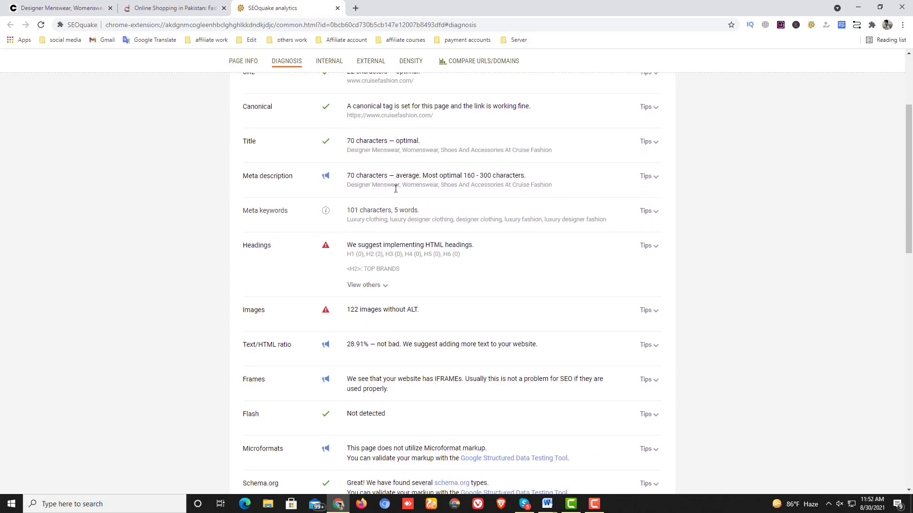
scroll(418, 205, down, 1)
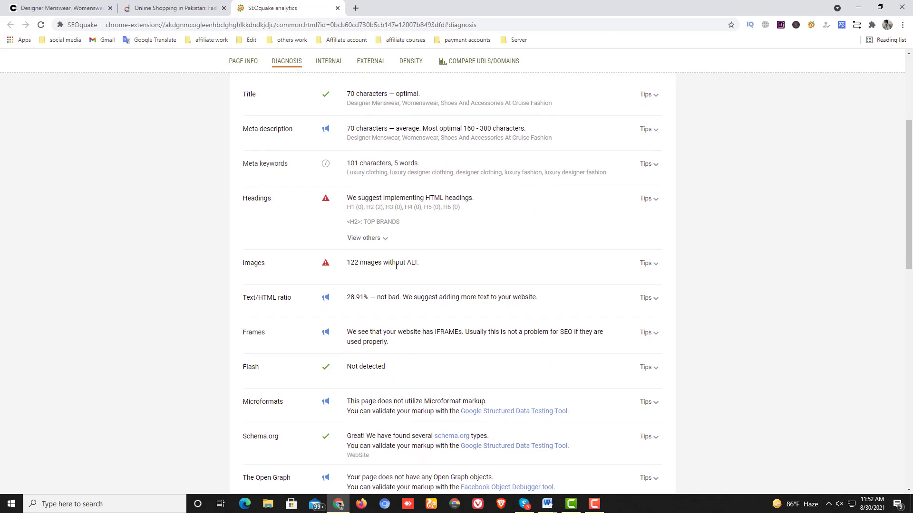
scroll(396, 267, down, 8)
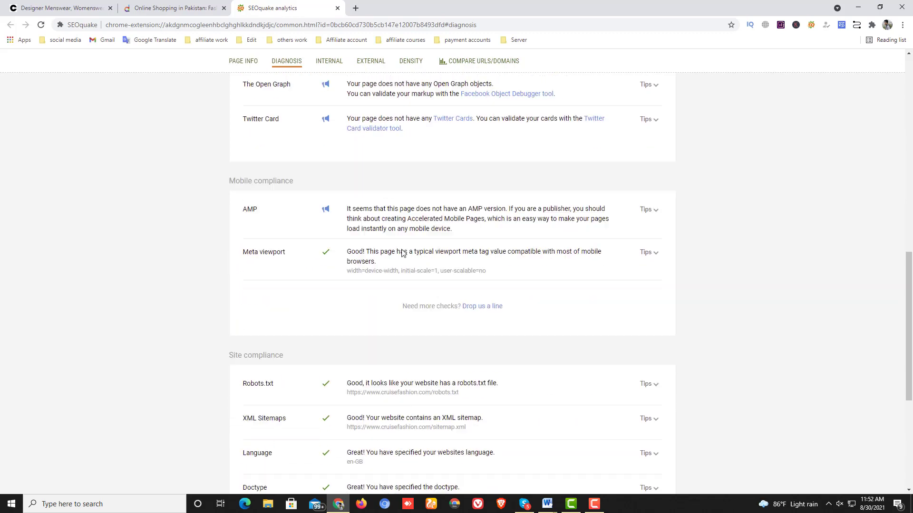
scroll(402, 253, down, 5)
scroll(402, 253, up, 15)
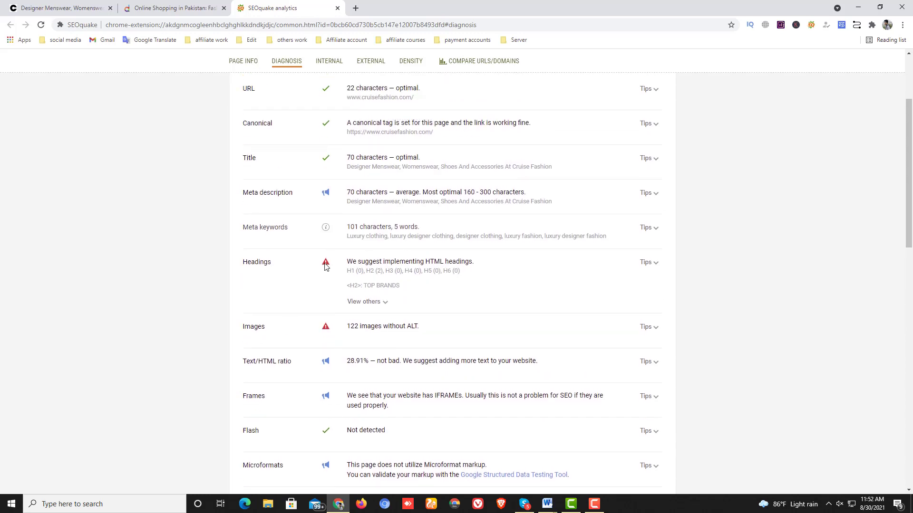
scroll(326, 267, up, 3)
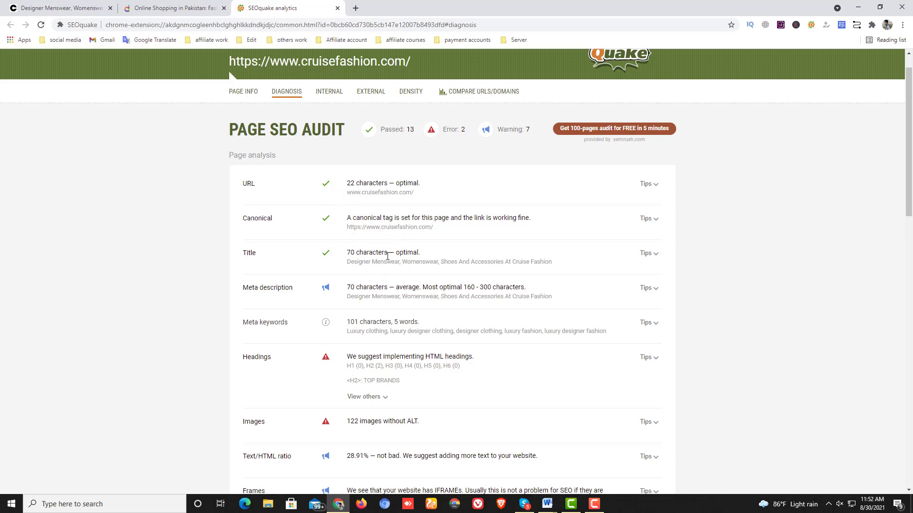
Step: Switch back to the website audit document in Word and place the cursor after the first problem item
click(545, 504)
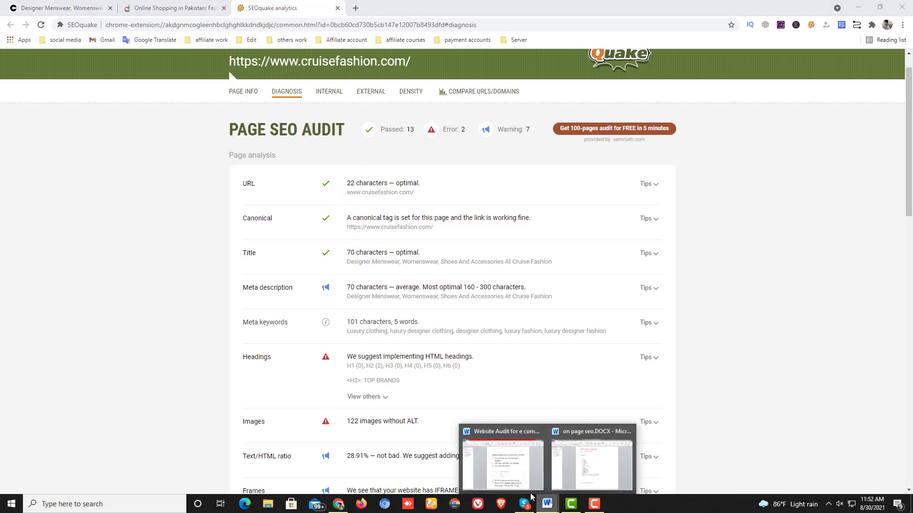
click(511, 458)
click(354, 200)
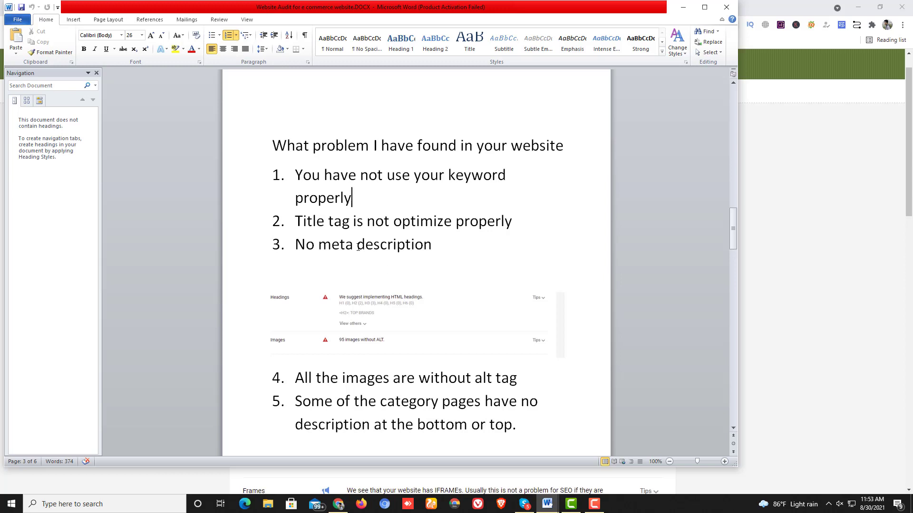
Step: Switch to Chrome and check the Title result in the homepage's SEOquake page analysis
click(338, 504)
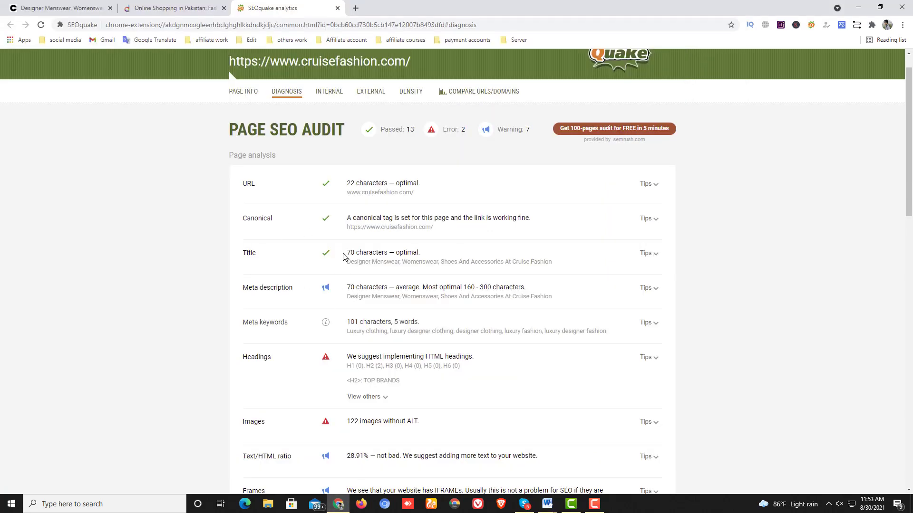
drag(345, 254, 448, 252)
click(402, 252)
scroll(430, 269, down, 2)
scroll(424, 264, up, 1)
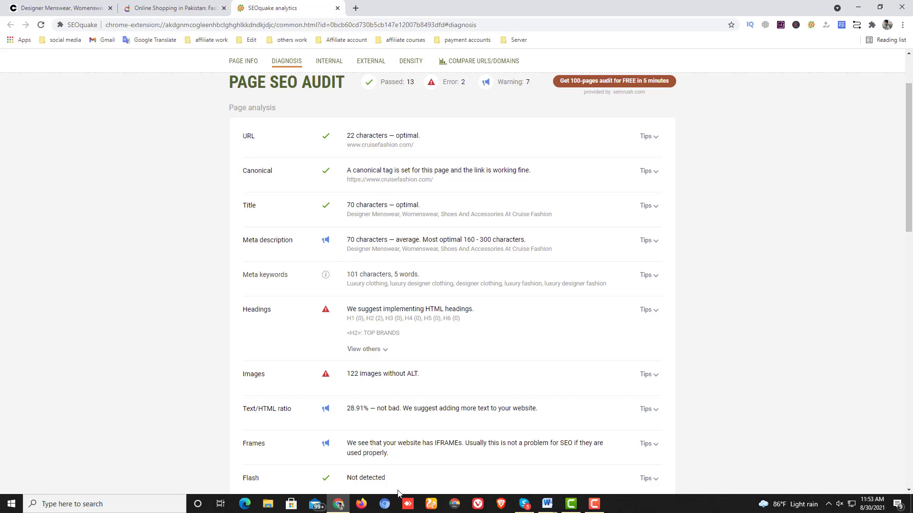
Step: Compare the "No meta description" item in the Word audit document with the meta description result in the SEOquake report
click(551, 504)
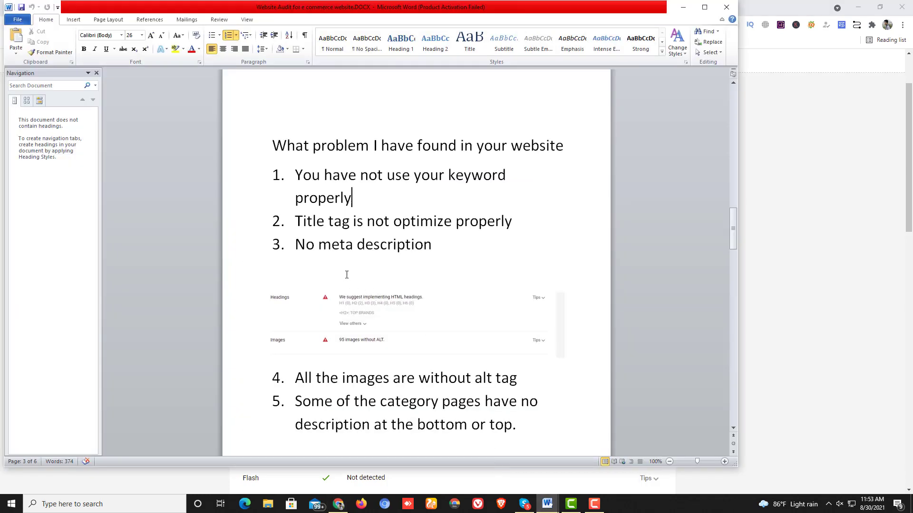
drag(296, 244, 441, 250)
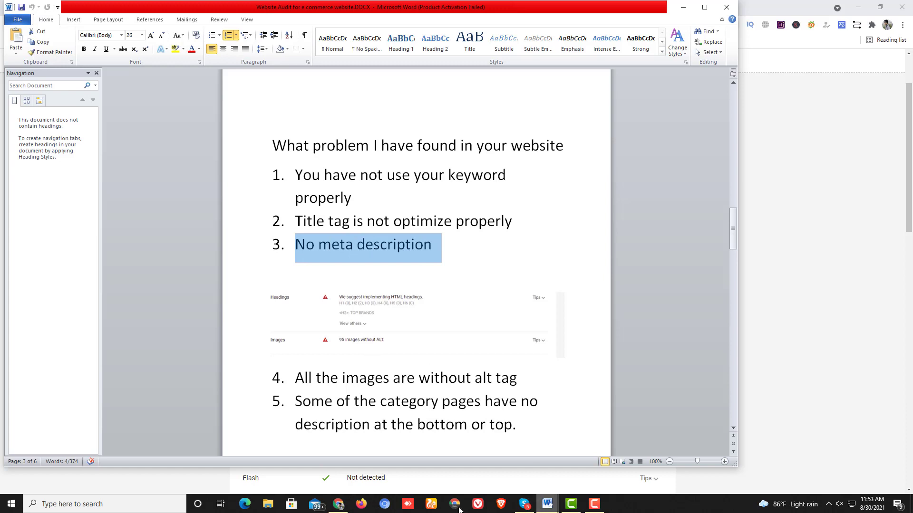
click(338, 505)
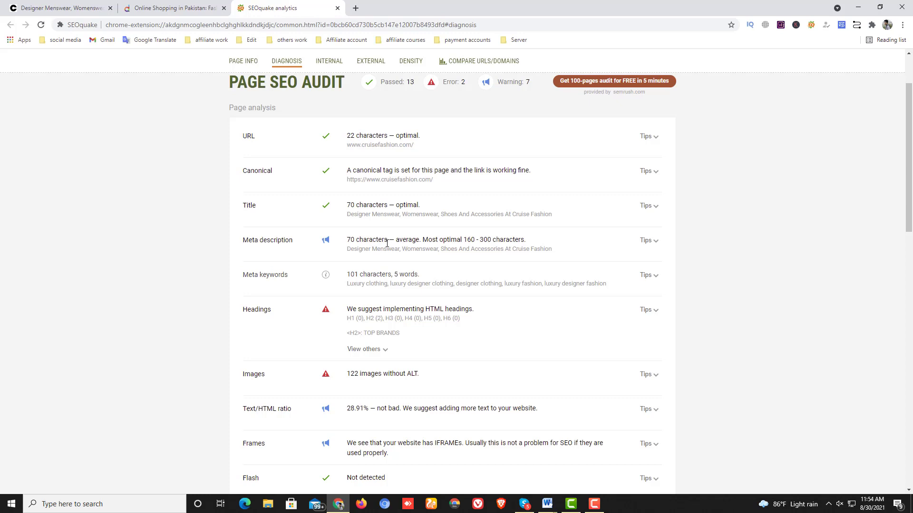
key(alt+Tab)
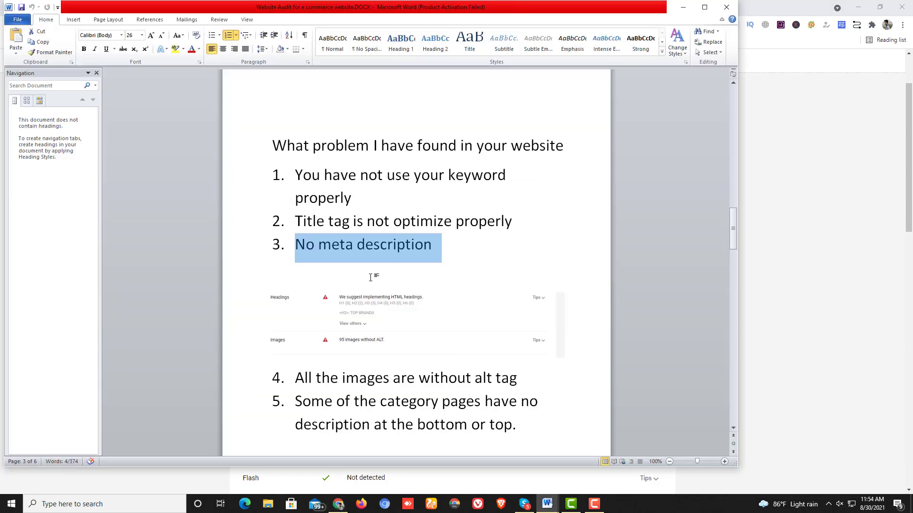
click(352, 258)
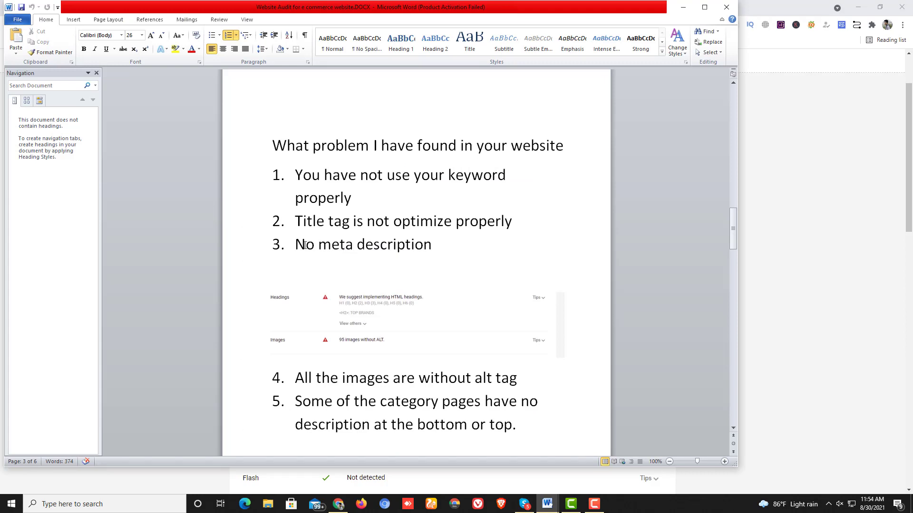
drag(296, 244, 441, 247)
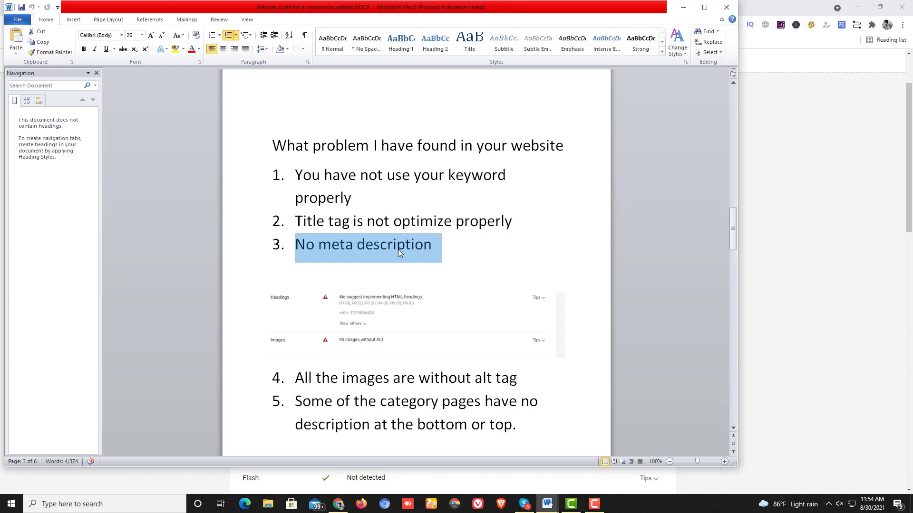
click(397, 249)
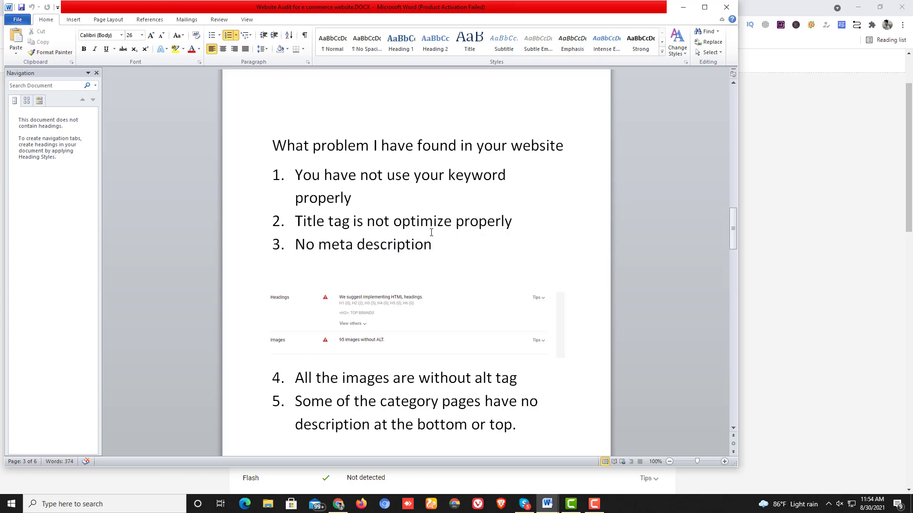
Step: Reword the third problem in the list to "meta description is not optimize properly"
drag(295, 245, 314, 244)
key(BackSpace)
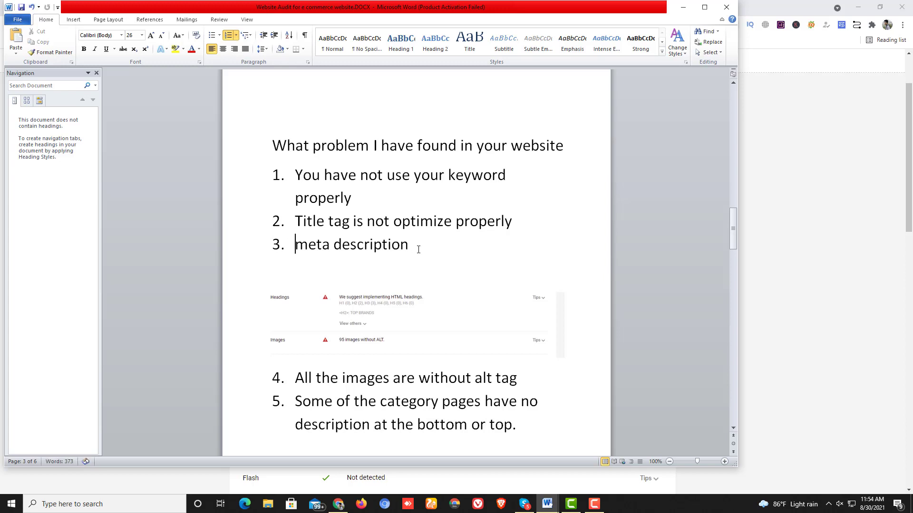
click(418, 246)
text(is not optimize)
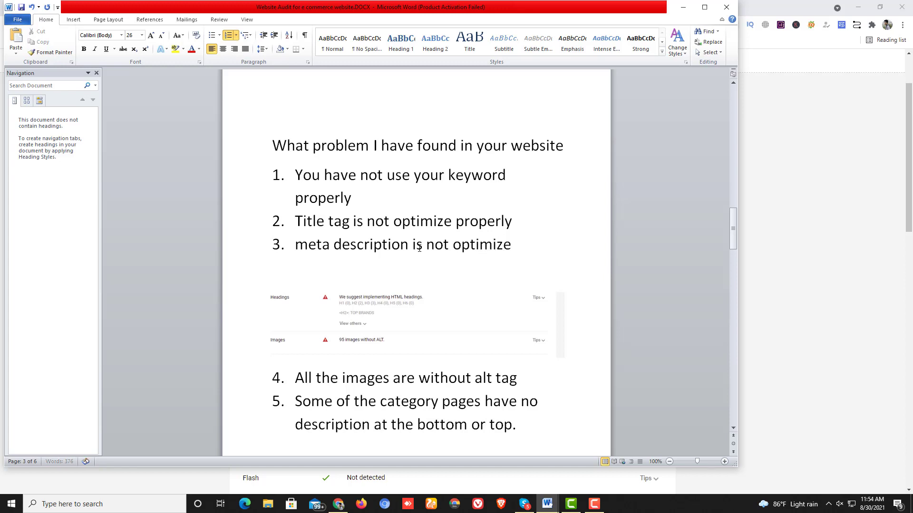
text( properly)
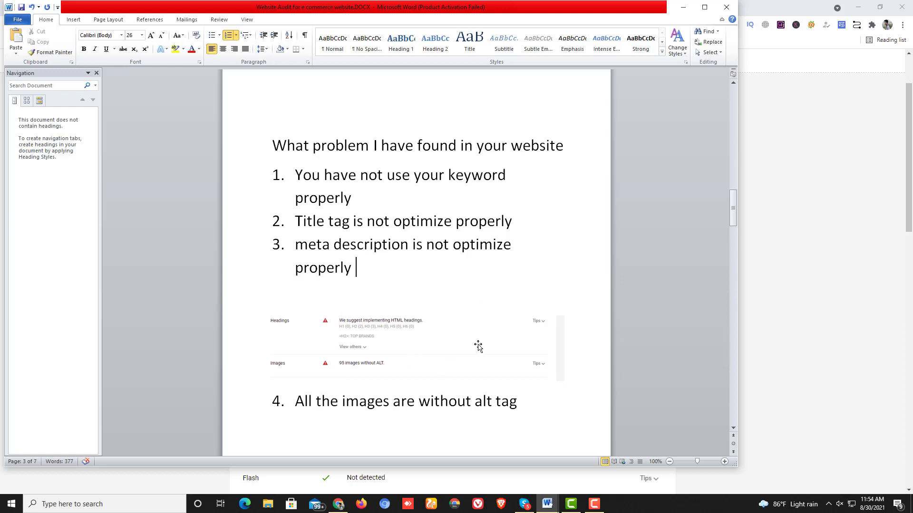
scroll(371, 297, down, 2)
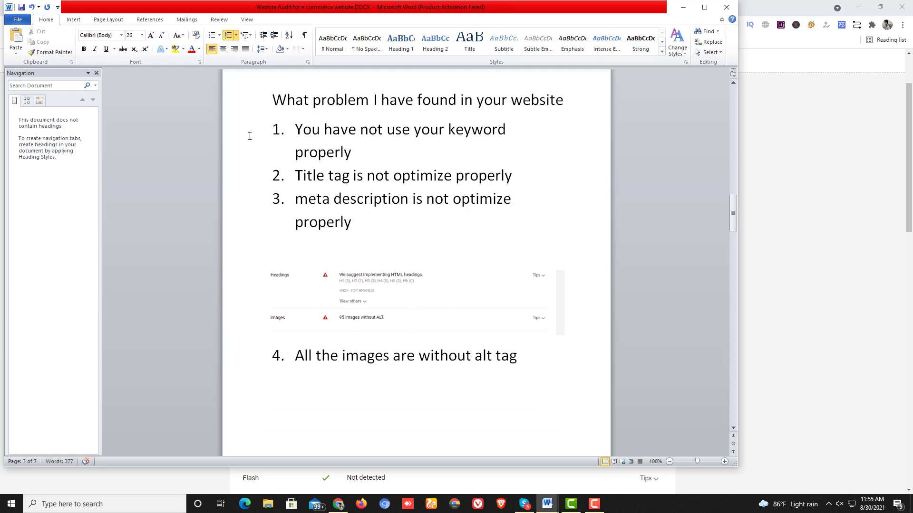
Step: Switch to Chrome and open the Adidas Originals brand page from the Cruise homepage in a new tab
click(338, 503)
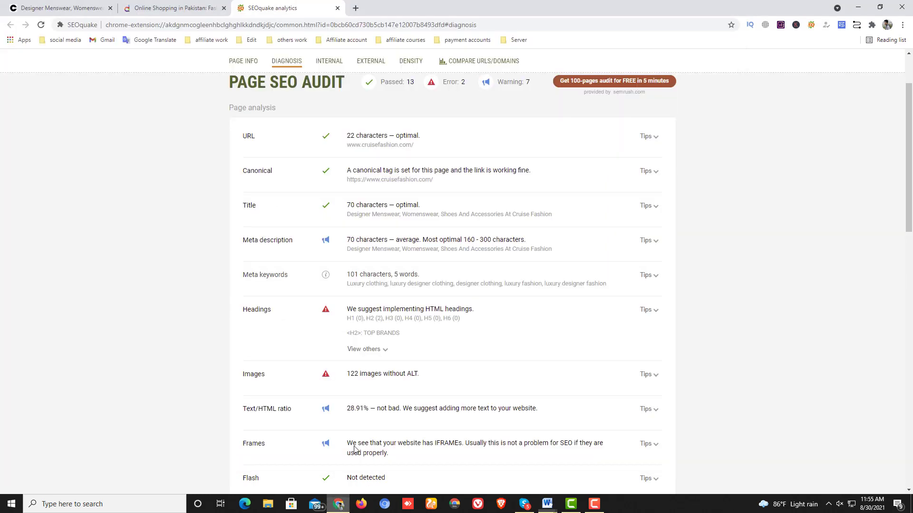
click(100, 10)
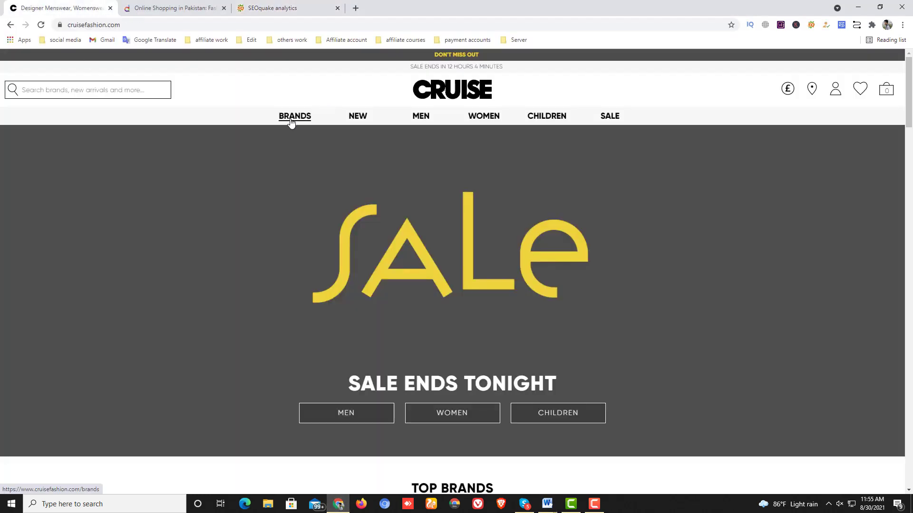
mouse_move(292, 123)
right_click(134, 166)
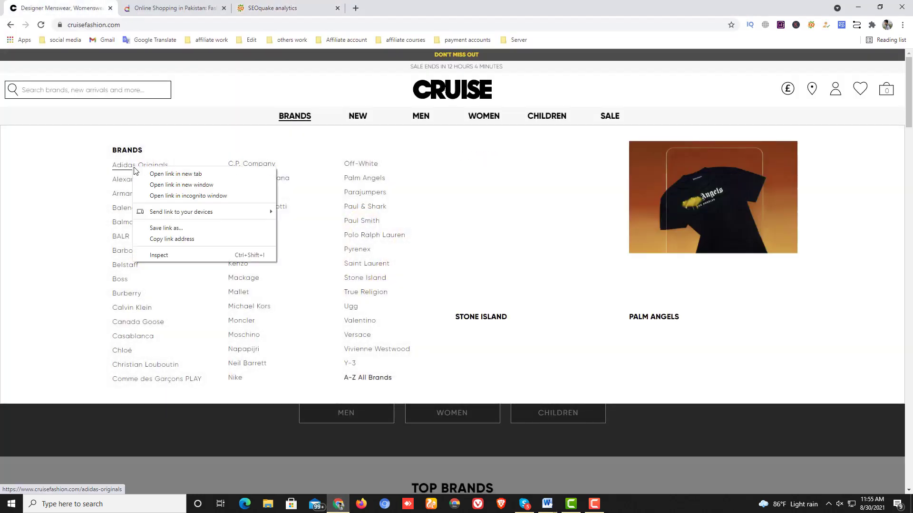
click(155, 174)
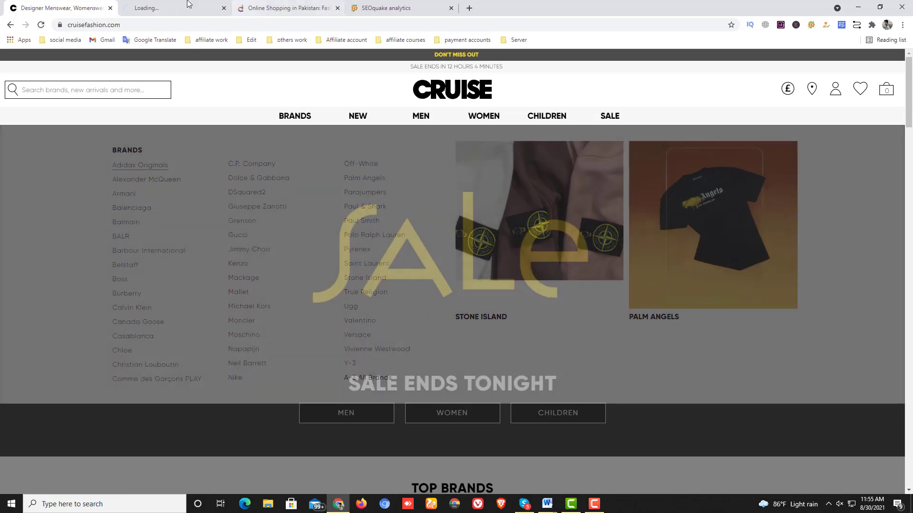
Step: Run the SEOquake diagnosis on the Adidas Originals category page
key(ctrl+Tab)
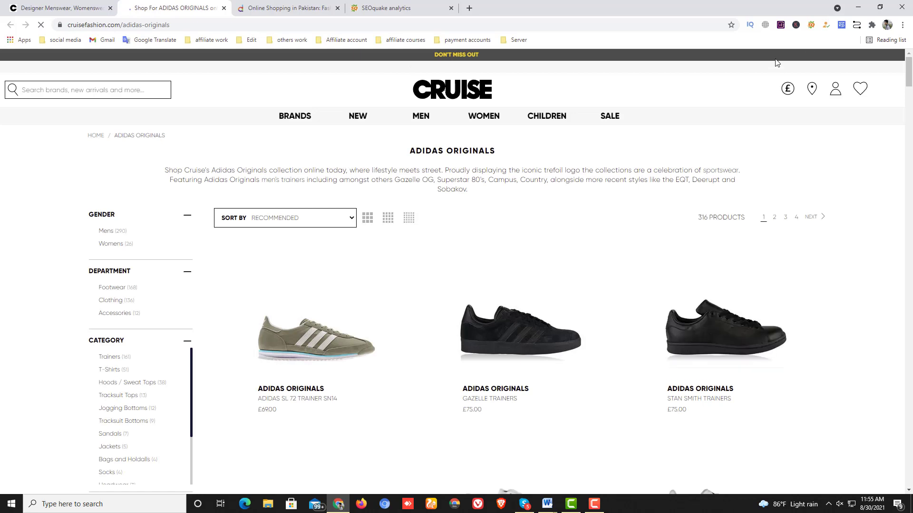
click(811, 25)
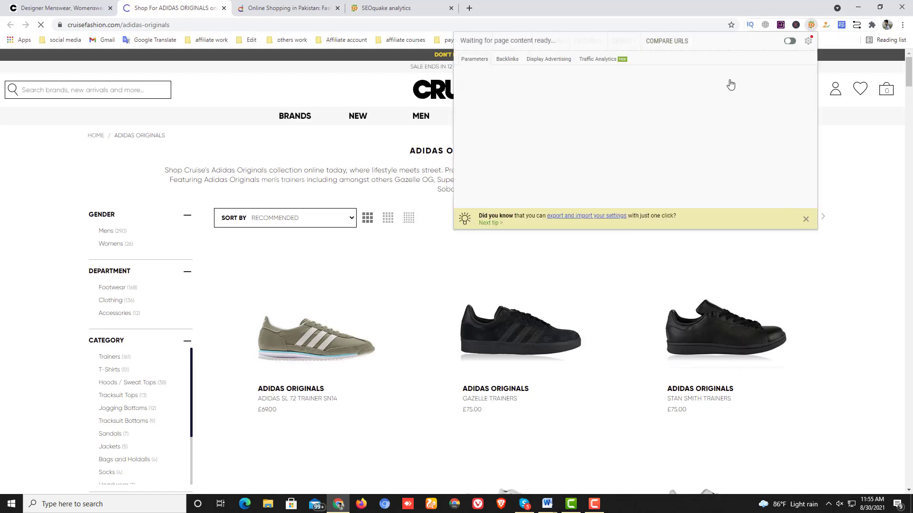
click(514, 43)
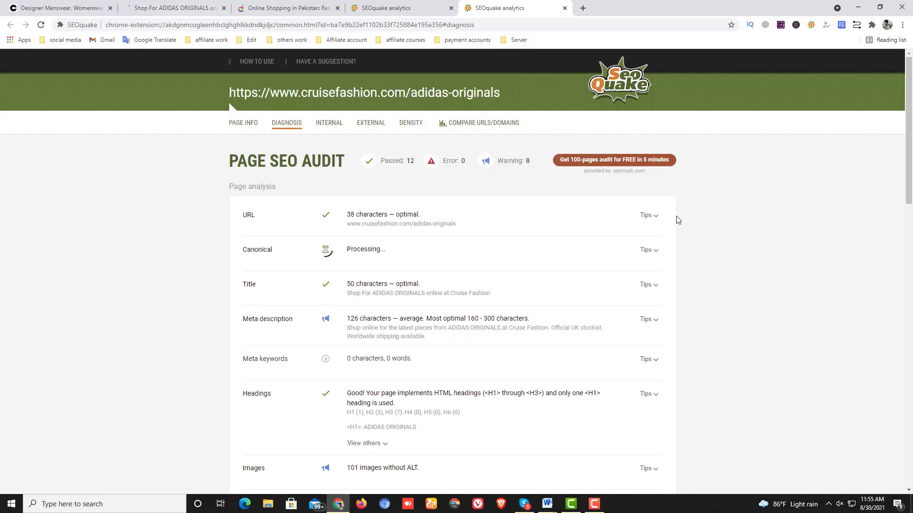
Step: Review the page analysis results in the SEOquake report for the Adidas Originals page
scroll(454, 250, down, 2)
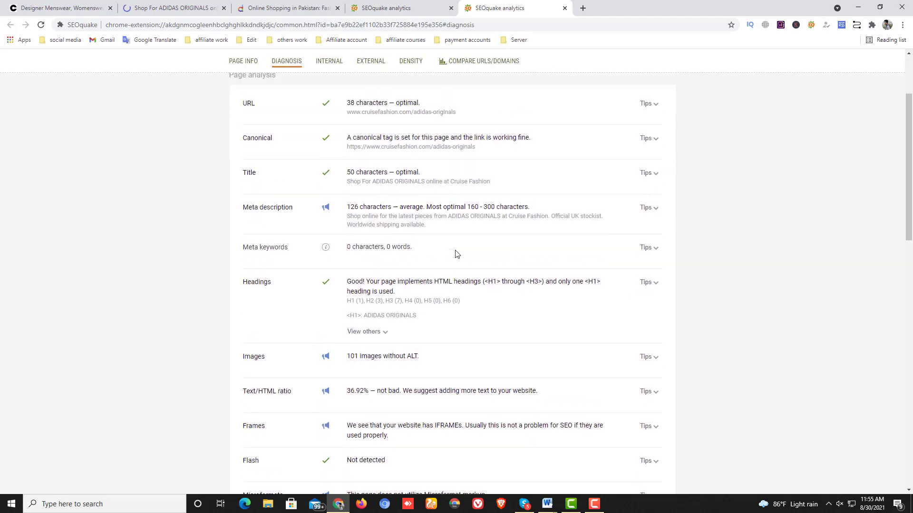
scroll(455, 254, up, 1)
scroll(456, 254, down, 10)
scroll(455, 254, up, 12)
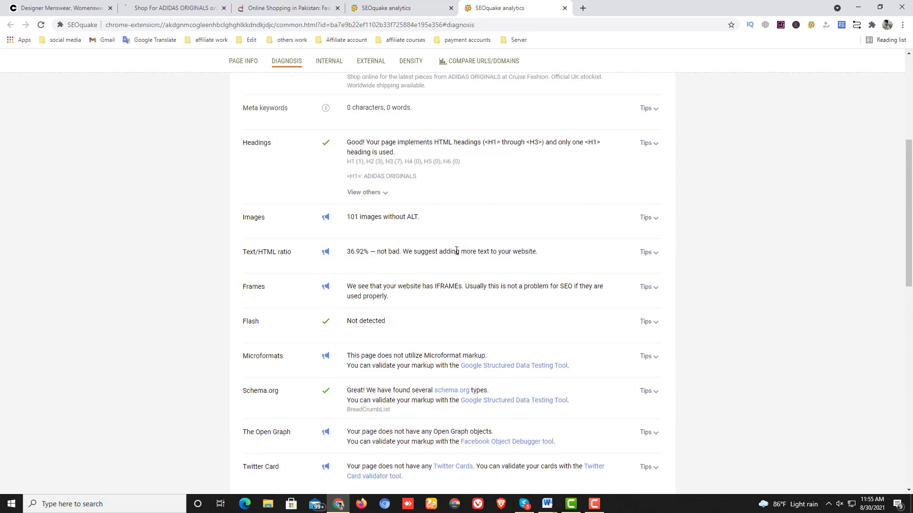
scroll(455, 253, down, 1)
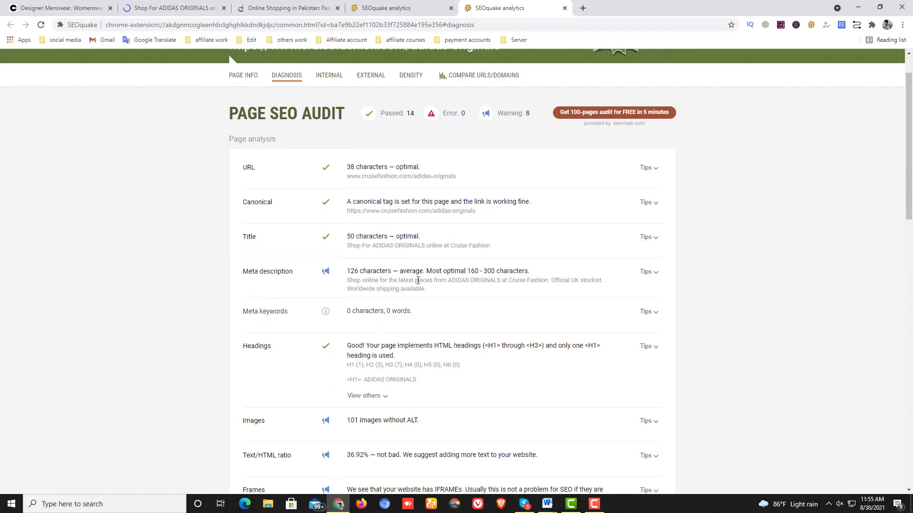
scroll(418, 281, down, 2)
scroll(424, 318, down, 2)
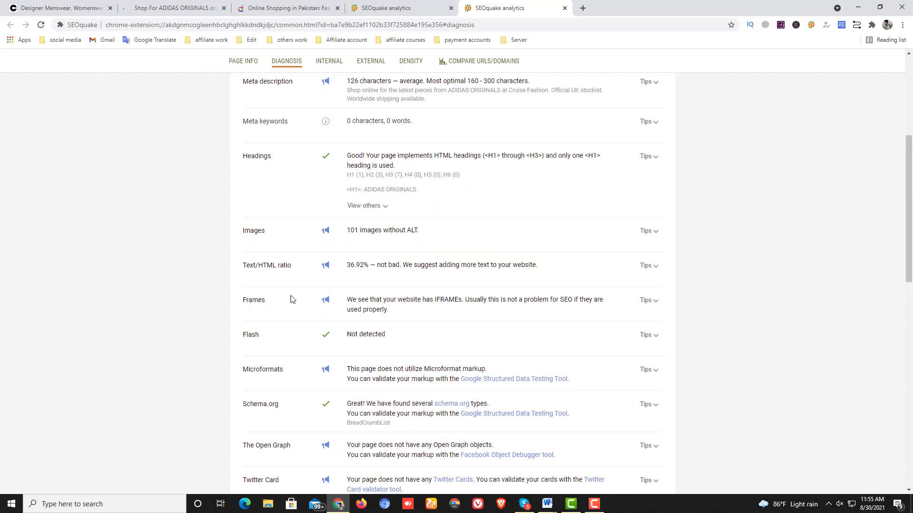
scroll(336, 281, up, 5)
Step: Open the women's Valentino brand page from the Cruise homepage in a new tab and bring it to the front
click(158, 8)
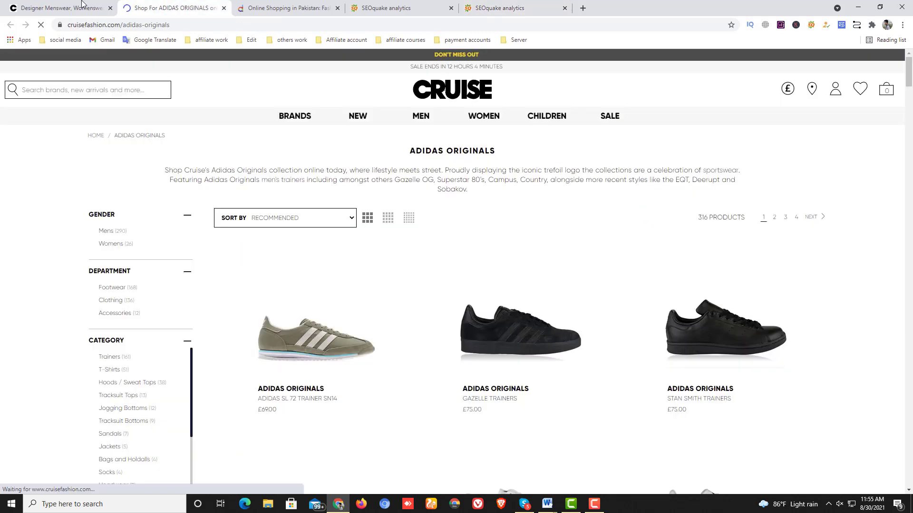
click(61, 8)
mouse_move(480, 123)
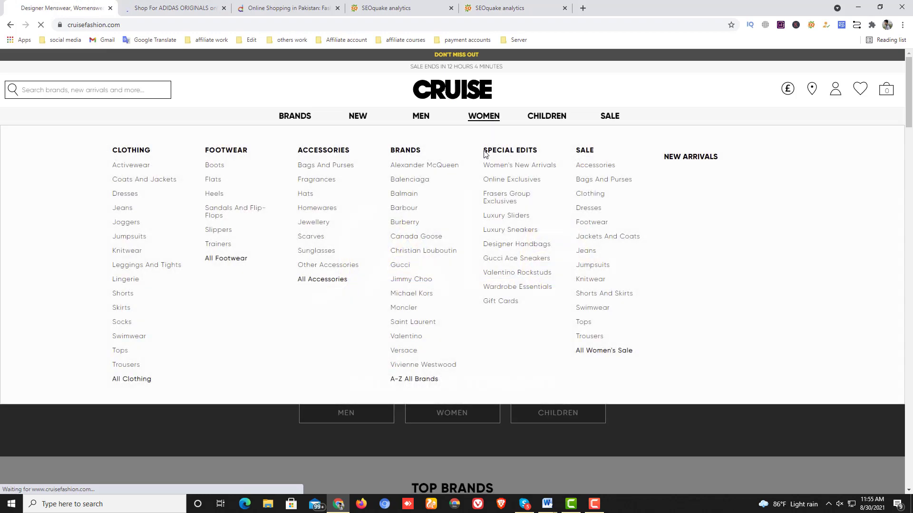
click(406, 338)
right_click(406, 339)
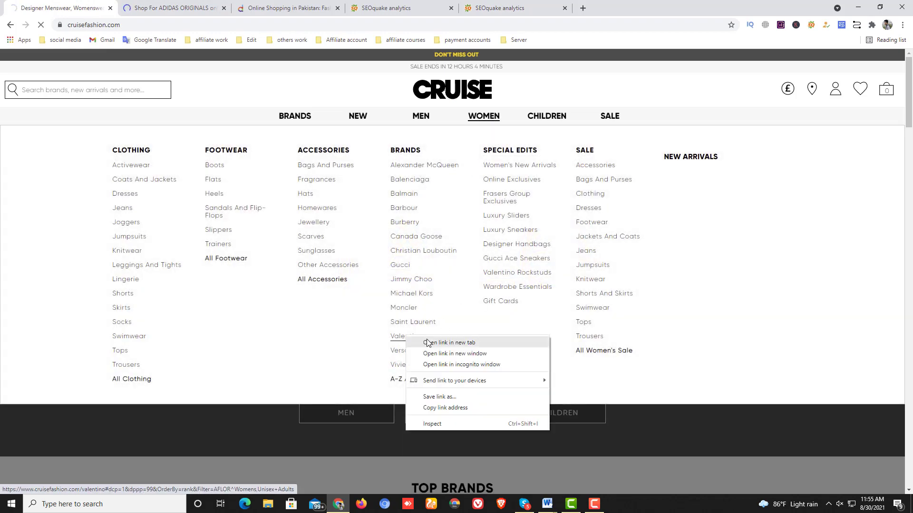
click(427, 346)
click(252, 7)
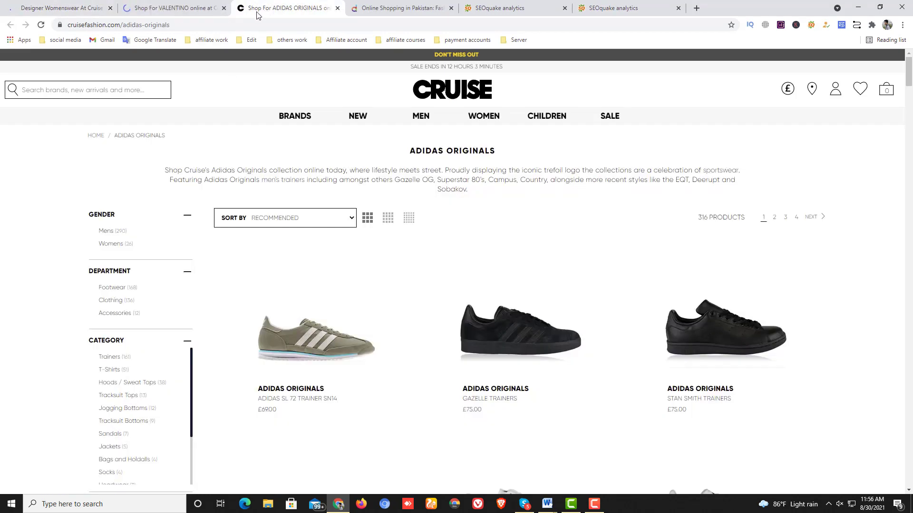
click(179, 8)
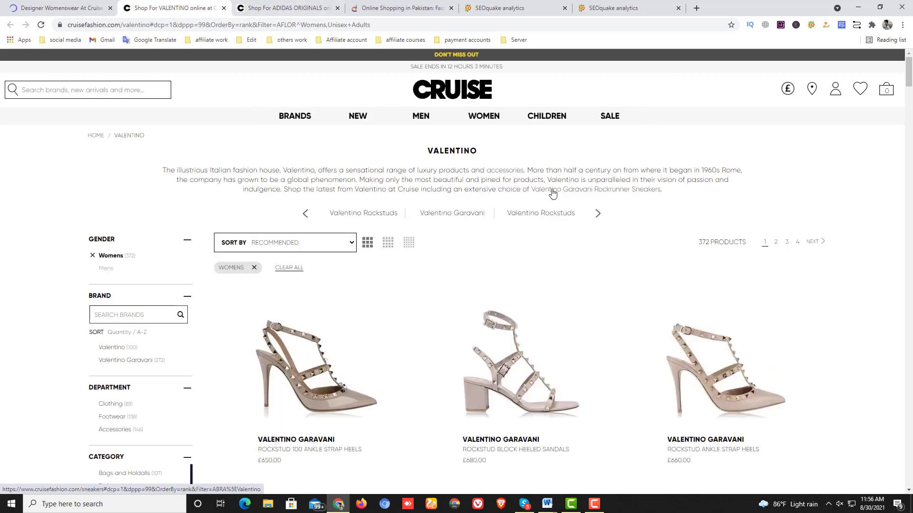
Step: Run the SEOquake diagnosis on the Valentino page and review its page analysis results
click(811, 25)
click(513, 40)
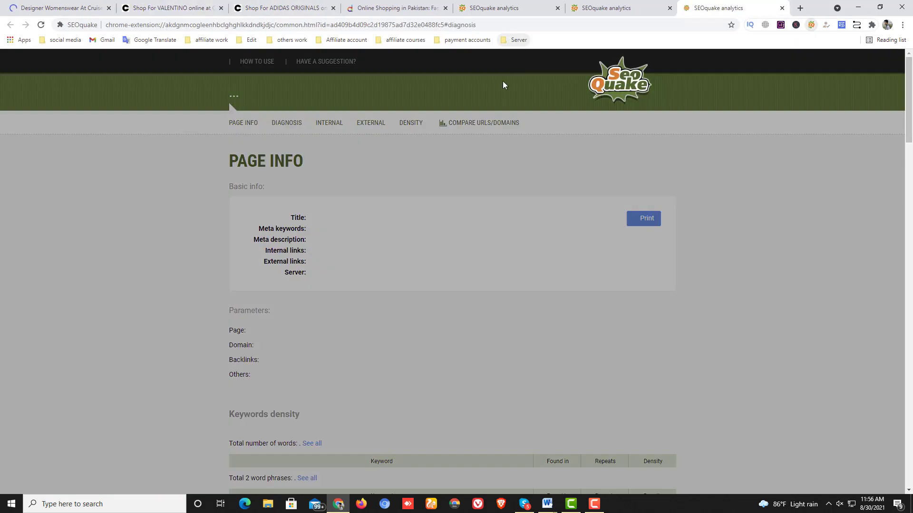
scroll(452, 233, down, 15)
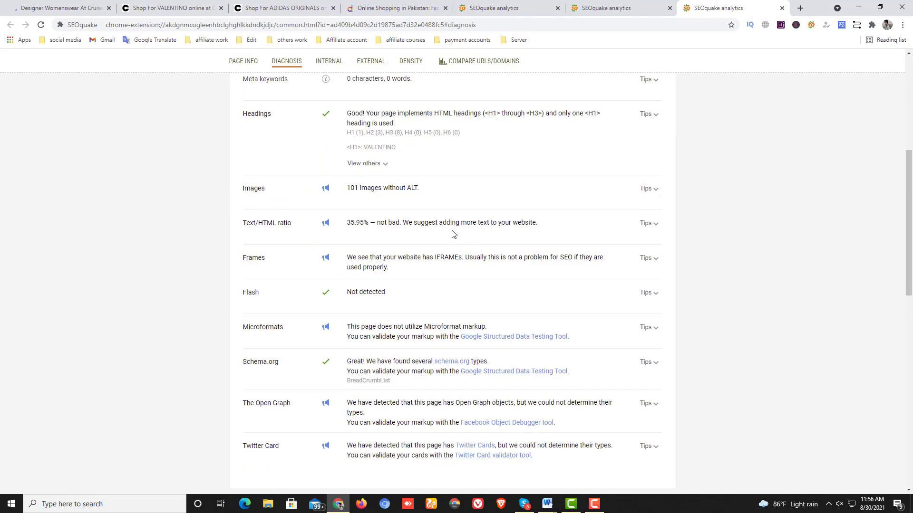
scroll(452, 234, up, 10)
scroll(452, 234, up, 5)
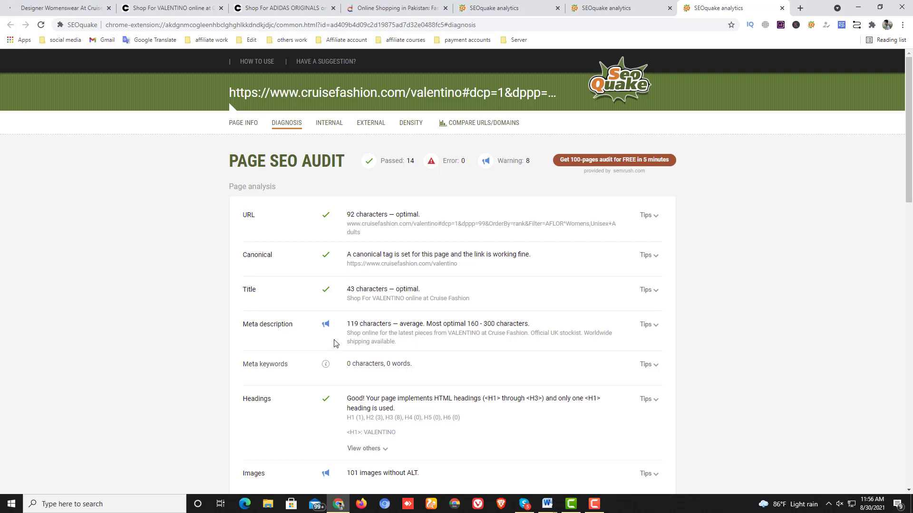
scroll(241, 111, down, 3)
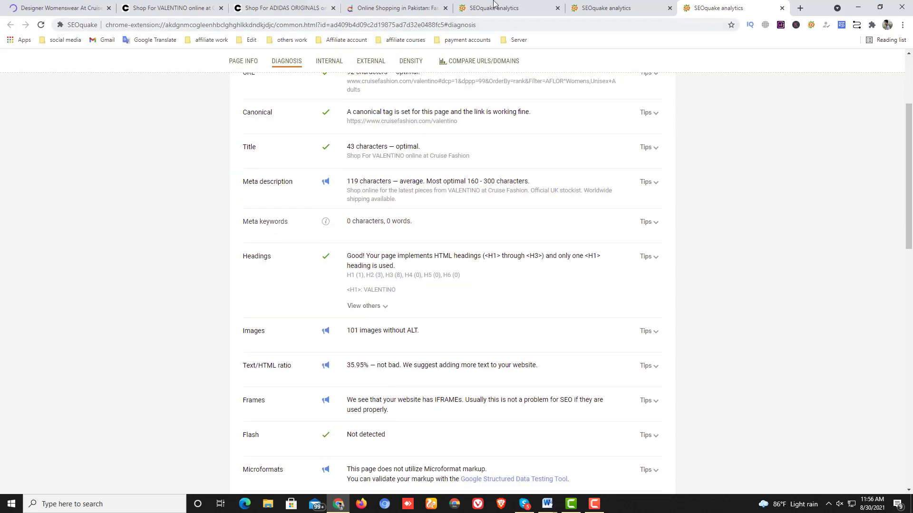
Step: Compare the SEOquake reports of the Cruise homepage and the Adidas Originals page
click(295, 8)
click(395, 7)
click(525, 5)
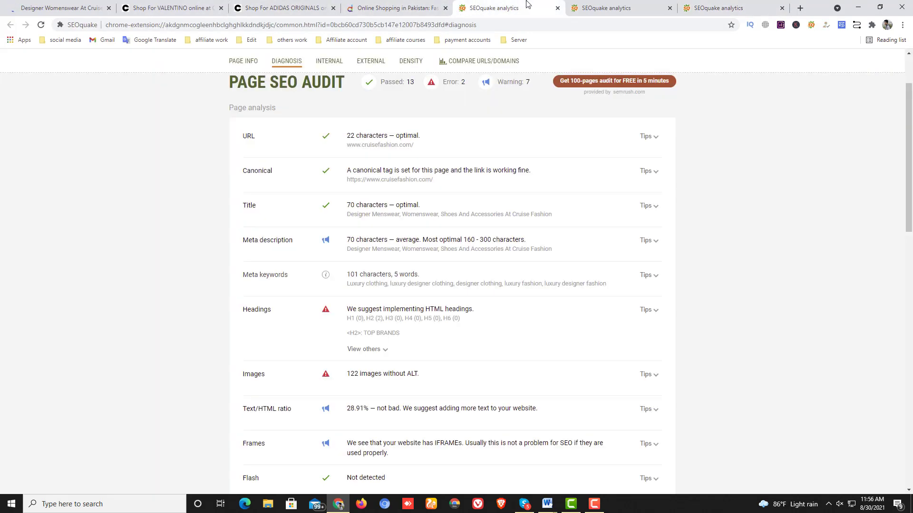
click(577, 5)
scroll(407, 233, down, 7)
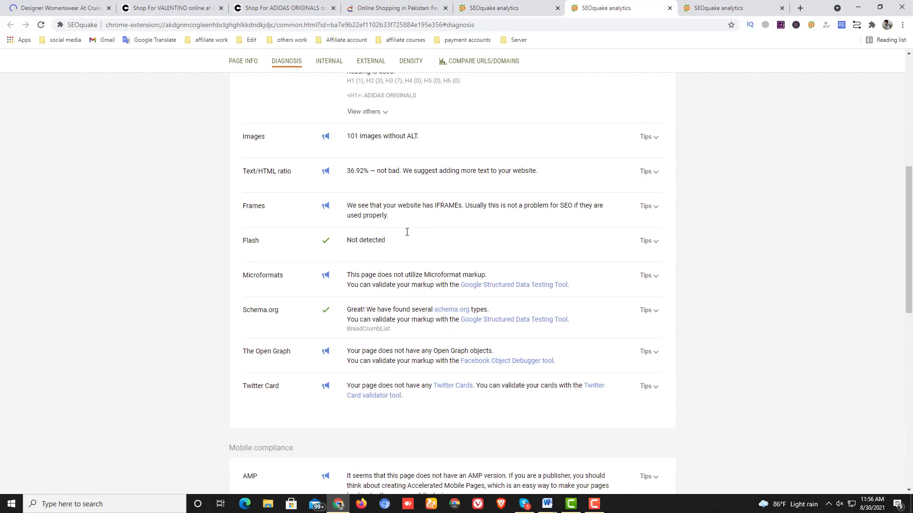
scroll(407, 232, up, 4)
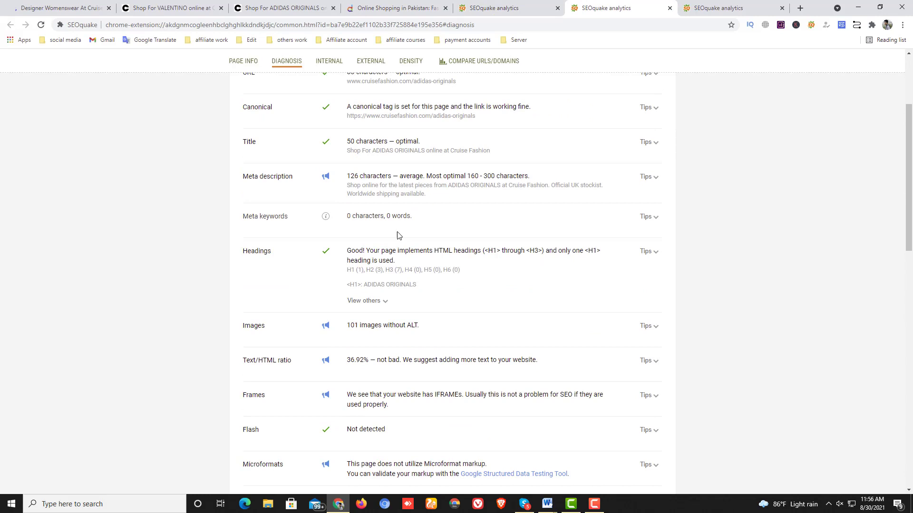
scroll(398, 236, up, 5)
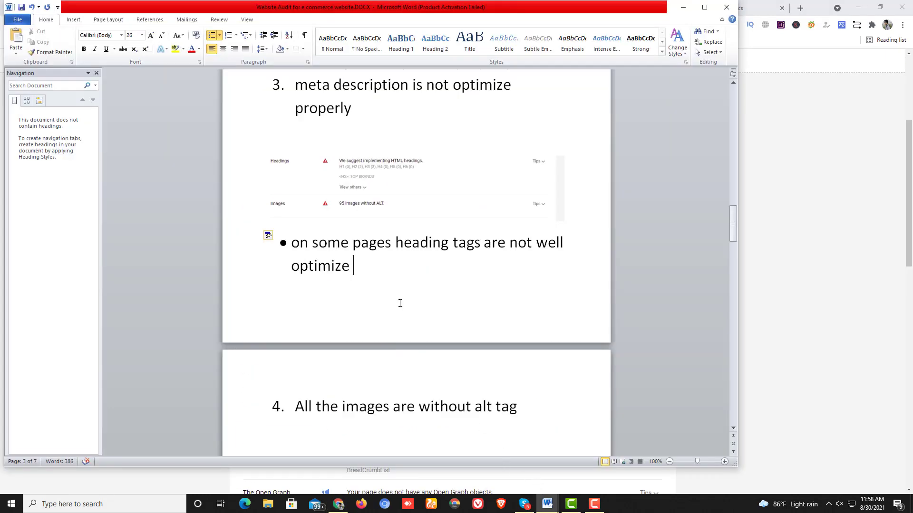
Step: Review the bullet about heading tags below the third problem in the Word audit document
scroll(400, 302, up, 2)
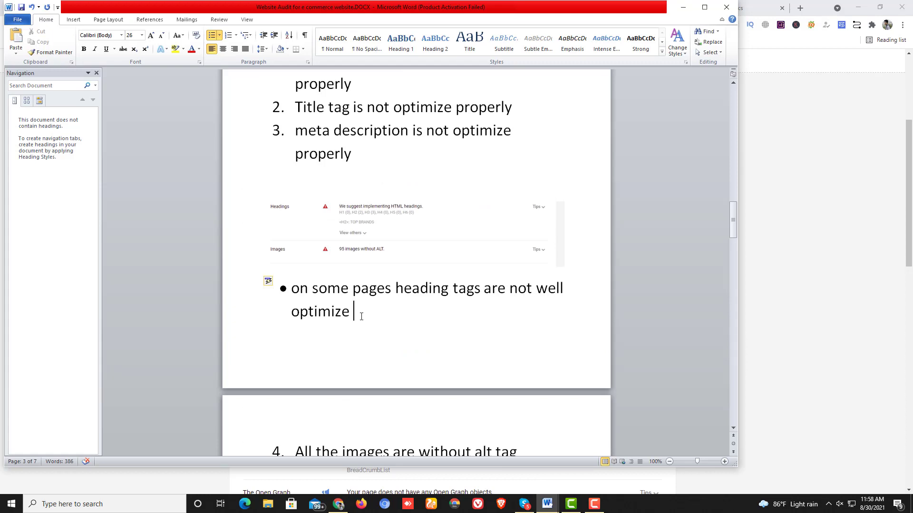
drag(361, 316, 298, 295)
scroll(372, 301, up, 1)
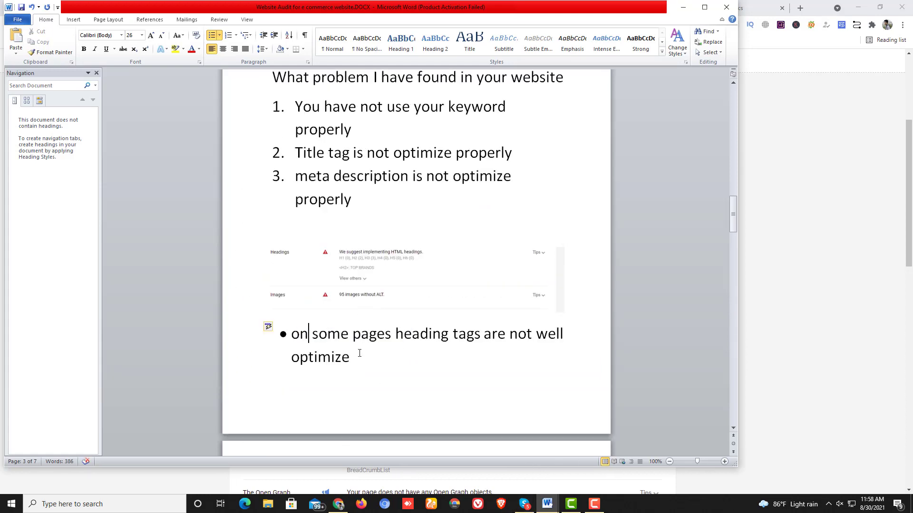
Step: Switch to Chrome and compare the Headings results in the Adidas Originals, Valentino and homepage SEOquake reports
click(389, 503)
click(625, 6)
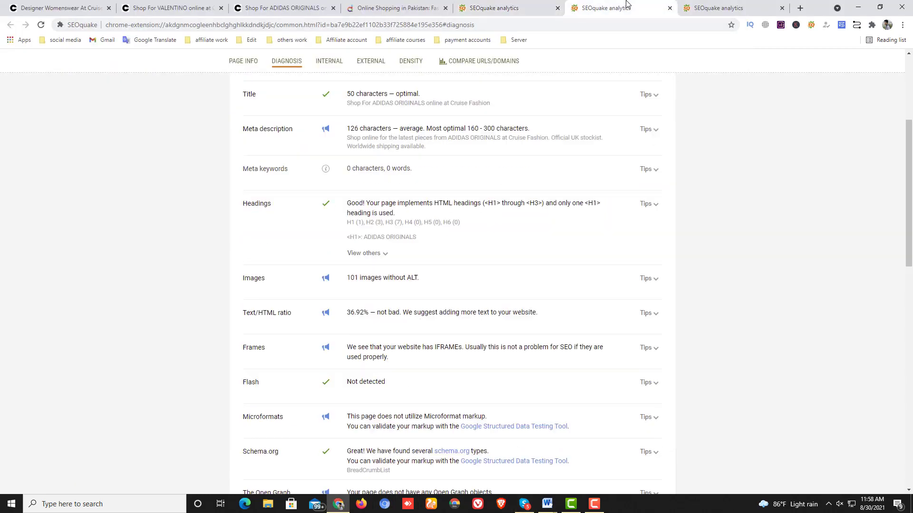
scroll(457, 136, up, 1)
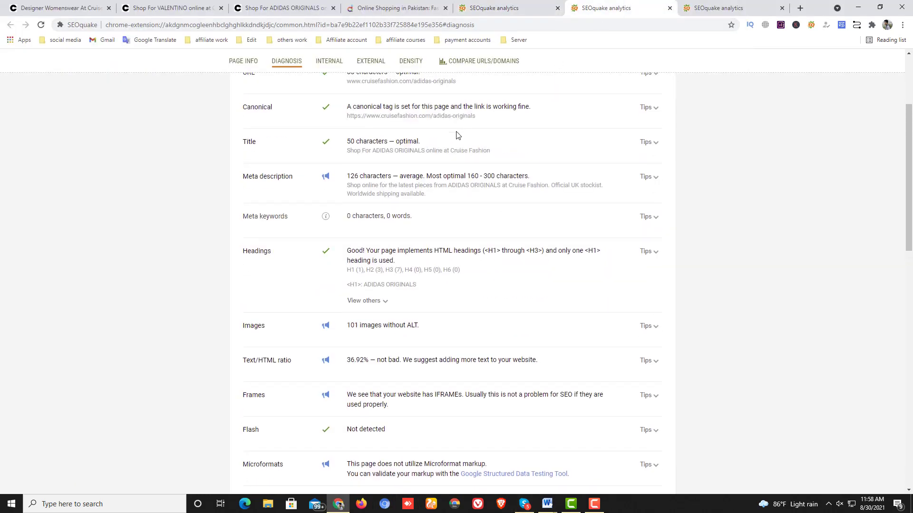
scroll(408, 212, up, 1)
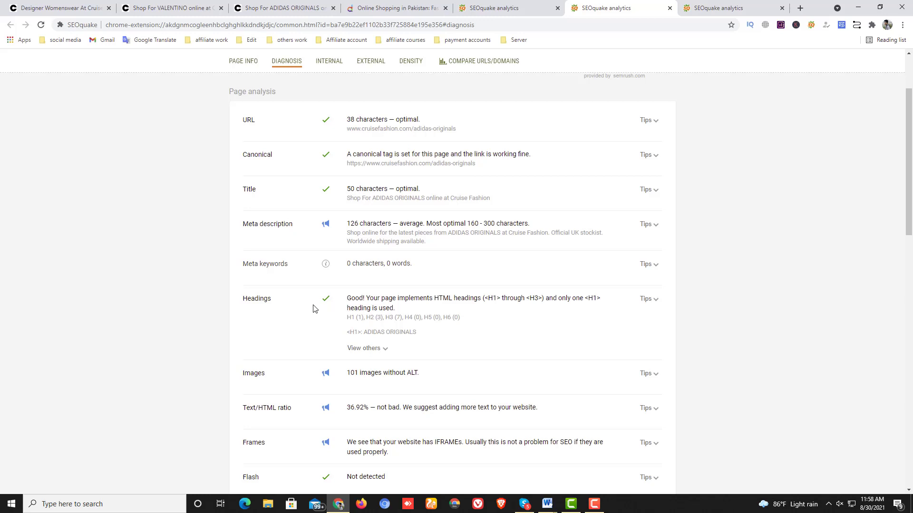
click(746, 7)
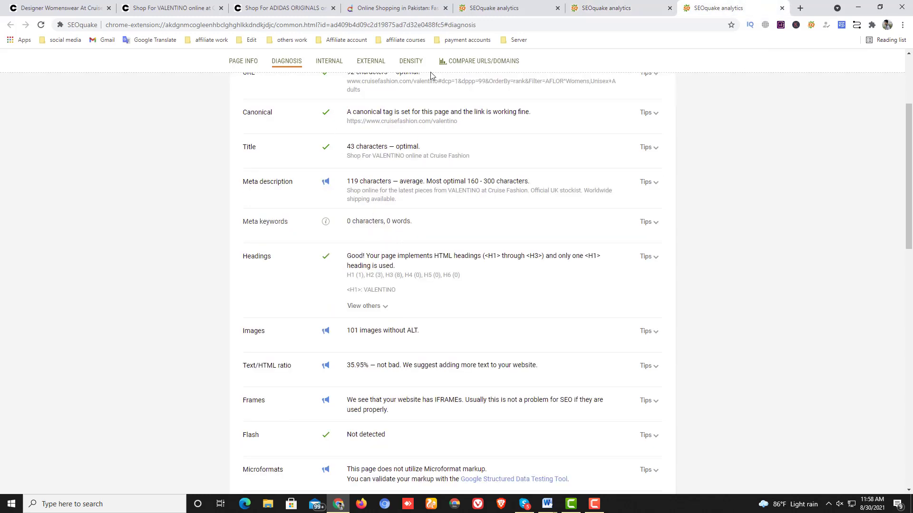
click(545, 4)
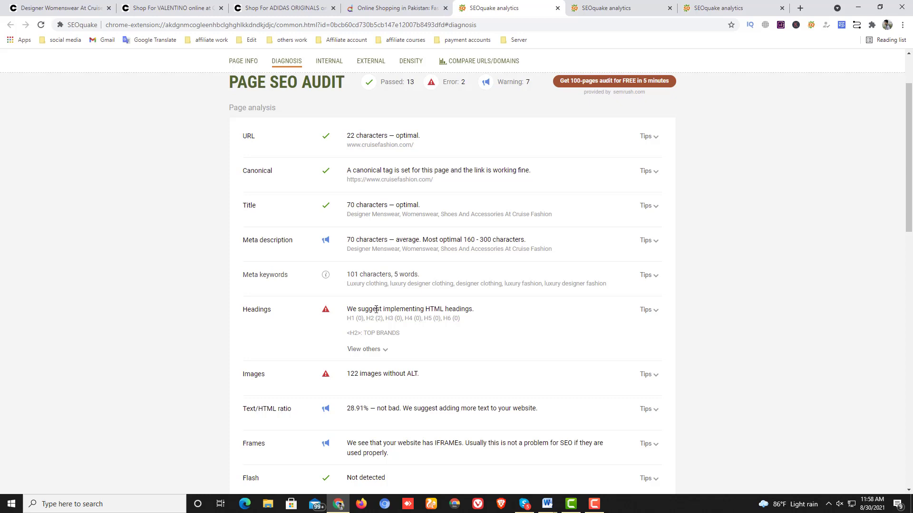
Step: Switch to the Word audit document and read on from the heading tags bullet to the image alt tag problem
mouse_move(547, 504)
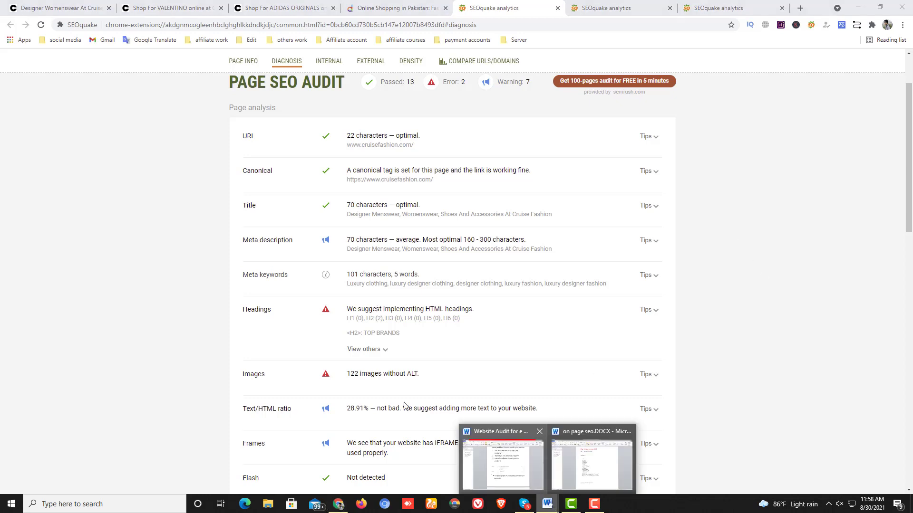
click(478, 433)
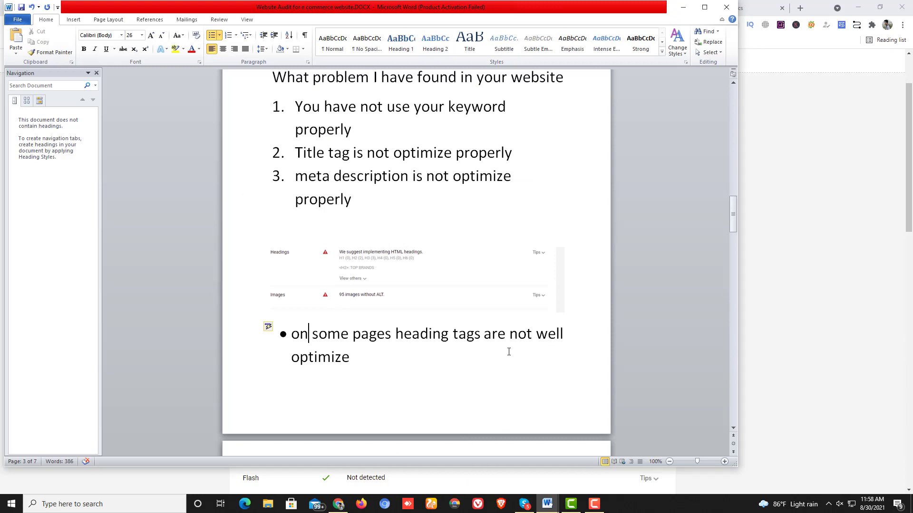
scroll(508, 352, down, 3)
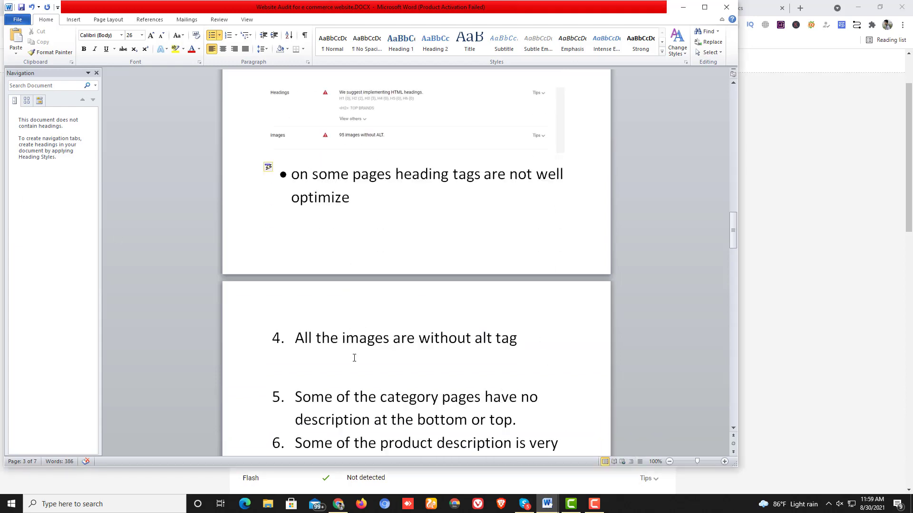
scroll(489, 329, down, 1)
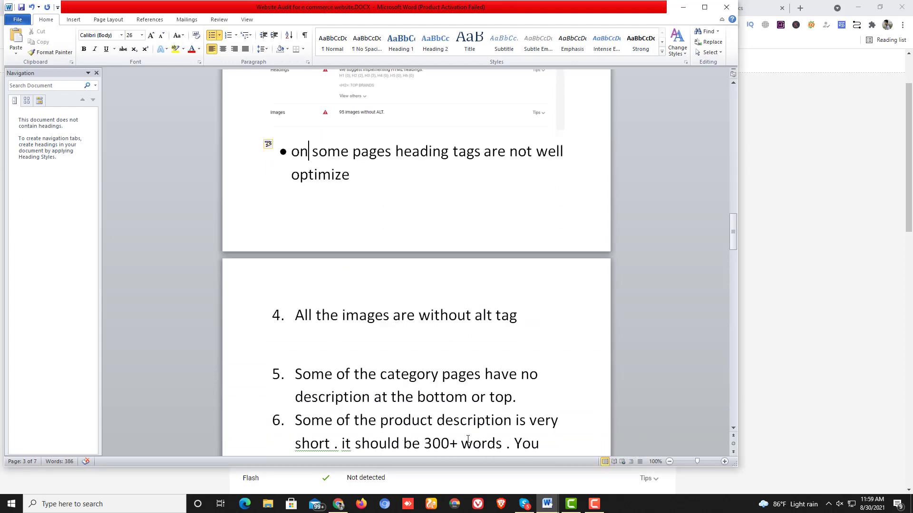
Step: Switch to Chrome and check the Images alt text result in the homepage, Adidas Originals and Valentino SEOquake reports
key(alt+Tab)
scroll(397, 367, up, 1)
scroll(401, 309, down, 3)
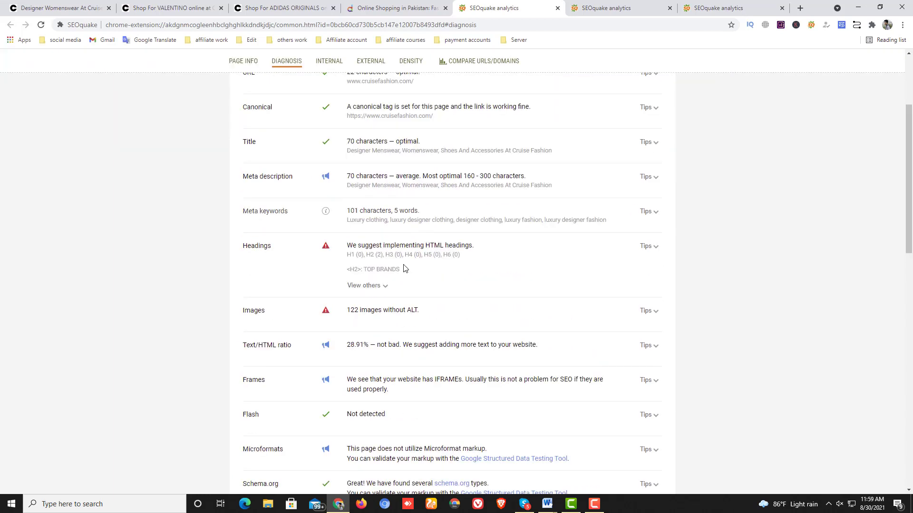
scroll(384, 232, down, 2)
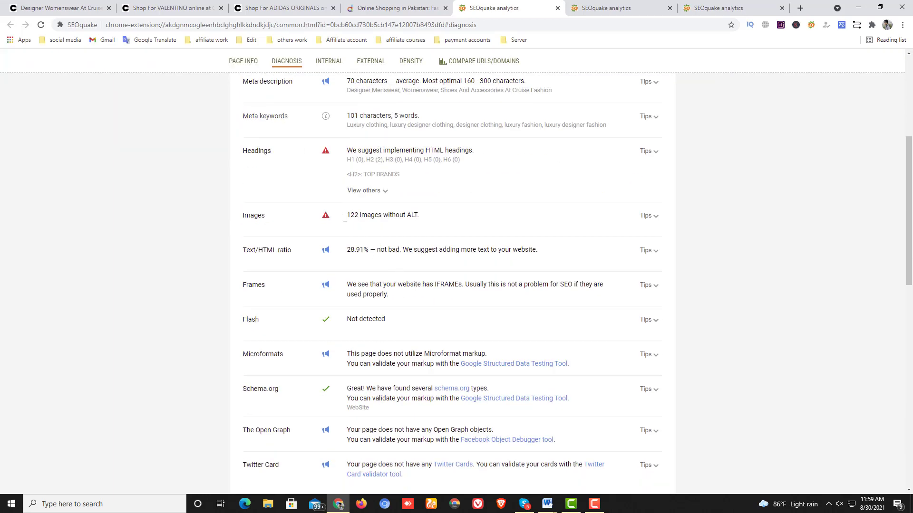
key(ctrl+Tab)
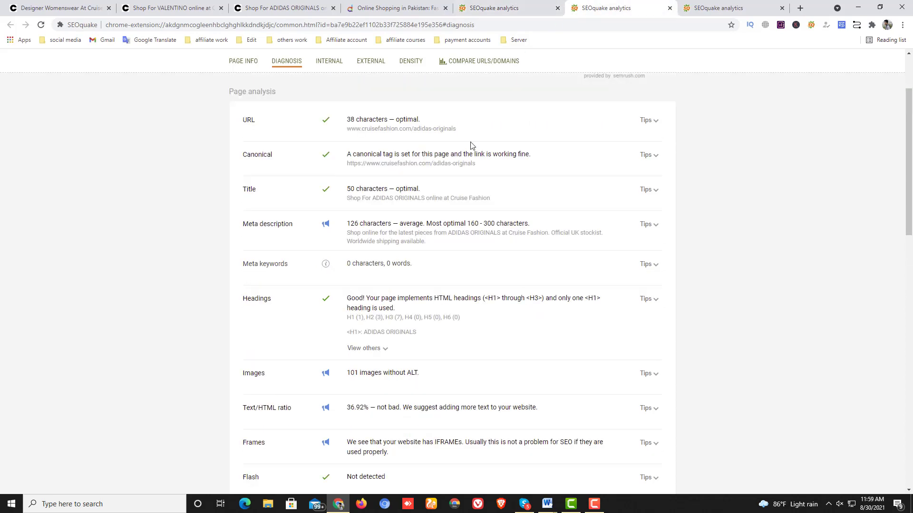
scroll(366, 279, down, 2)
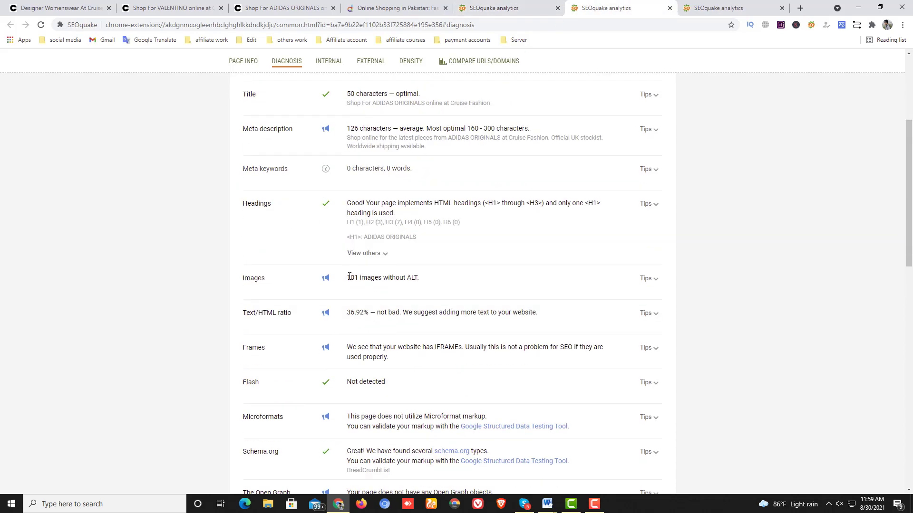
drag(349, 277, 375, 278)
click(730, 6)
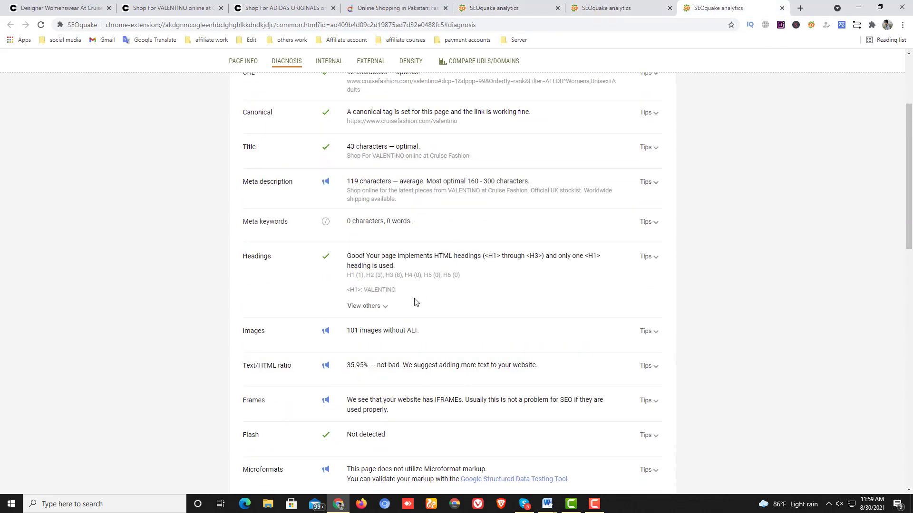
drag(348, 331, 407, 333)
click(403, 333)
Step: Capture a screen snip of the Images row in the Valentino SEOquake report
scroll(376, 309, down, 5)
scroll(369, 266, up, 2)
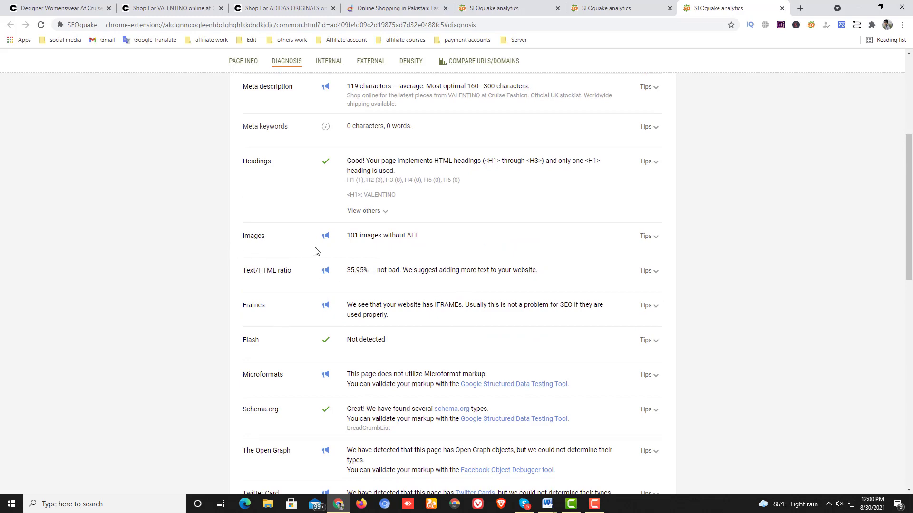
key(super+shift+s)
mouse_move(224, 225)
mouse_down()
mouse_move(469, 233)
mouse_move(691, 265)
mouse_up()
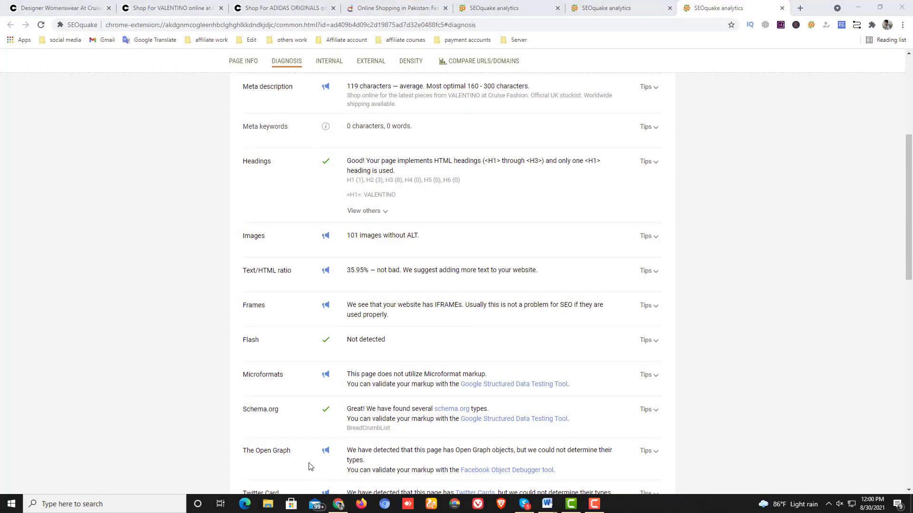
Step: Switch to the Word website audit document and paste the captured Valentino Images row below "All the images are without alt tag"
mouse_move(547, 504)
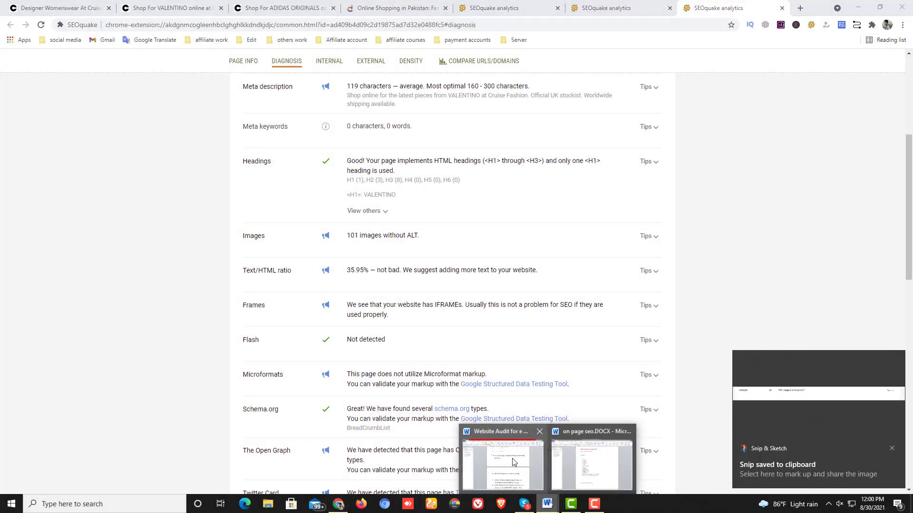
click(513, 462)
scroll(483, 301, down, 1)
click(539, 285)
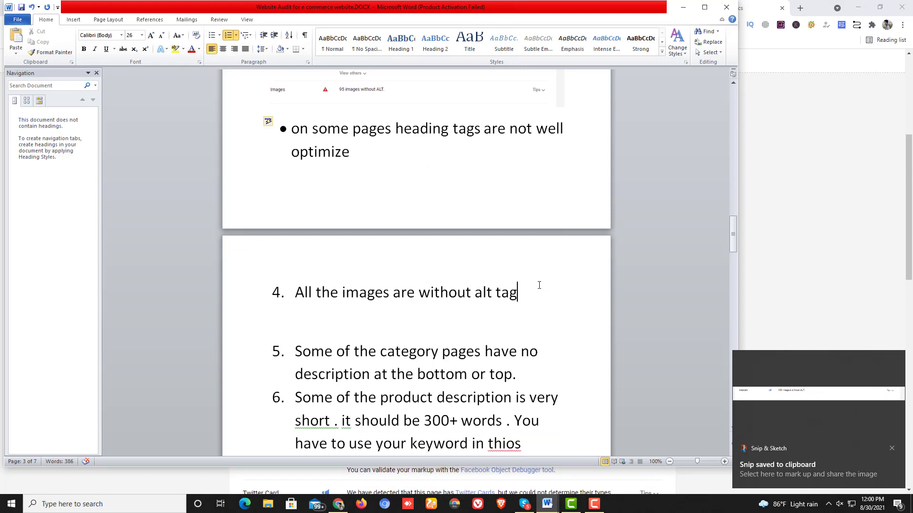
key(Return)
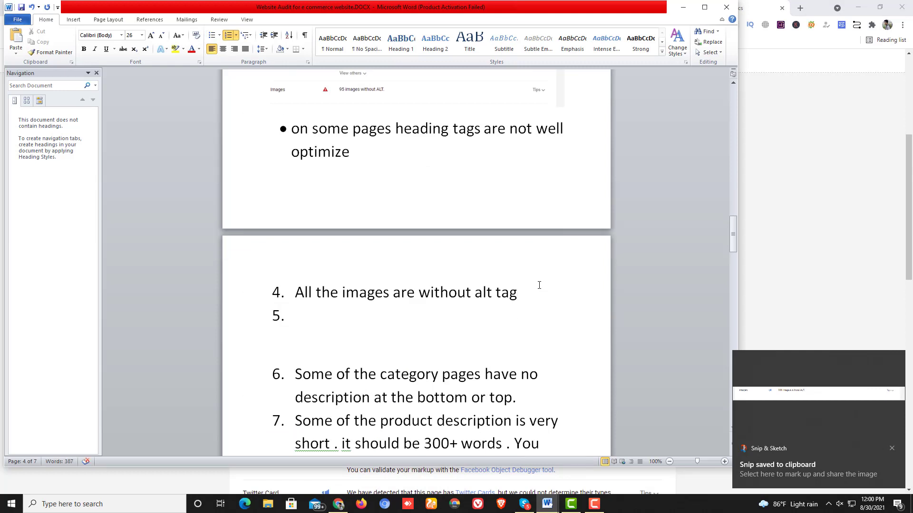
key(BackSpace)
key(Return)
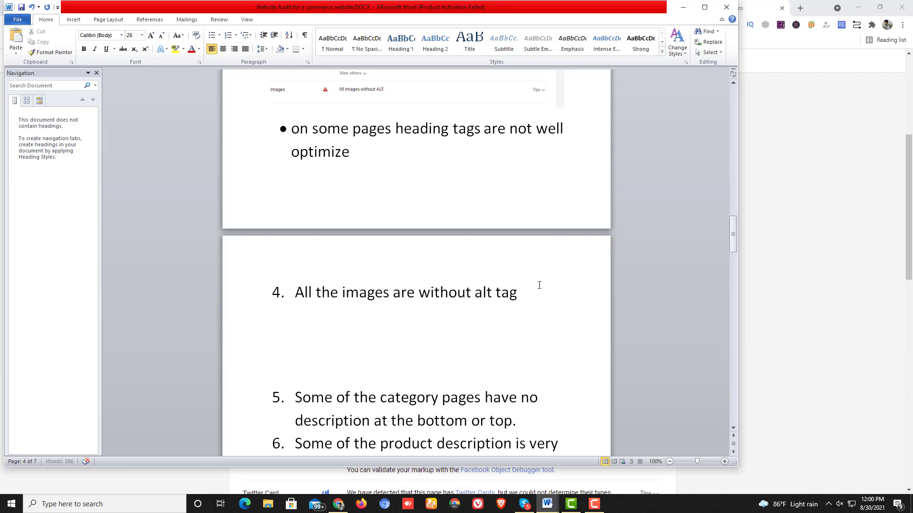
key(ctrl+v)
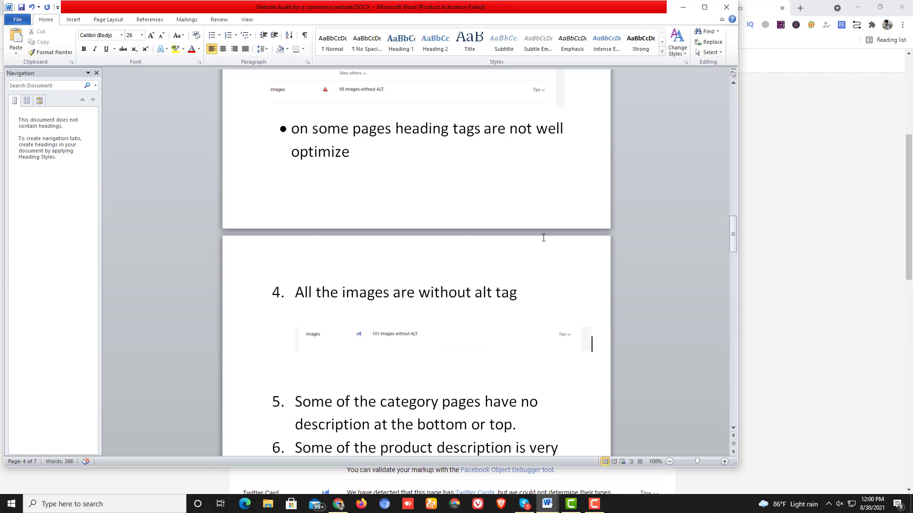
Step: Switch to Chrome and capture a screen snip of the Images row in the homepage SEOquake report
click(338, 504)
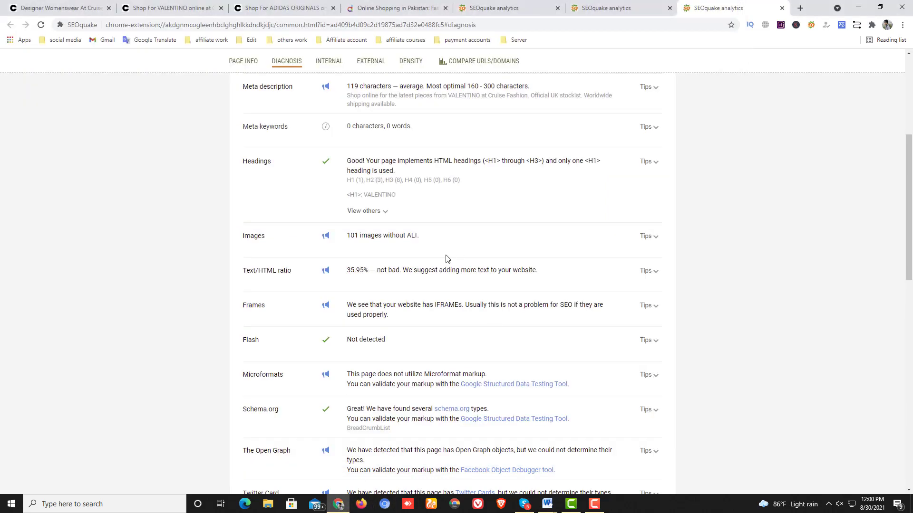
click(495, 8)
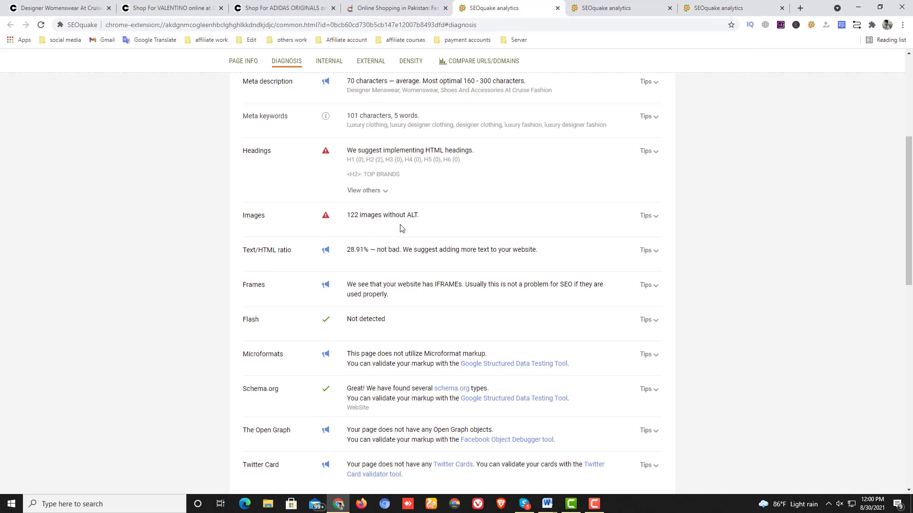
key(super+shift+s)
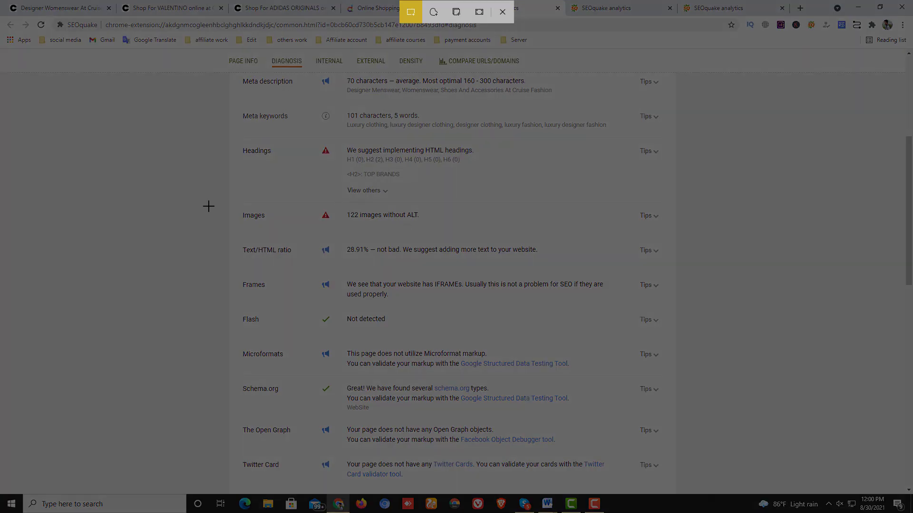
mouse_move(216, 202)
mouse_down()
mouse_move(455, 233)
mouse_move(681, 241)
mouse_up()
Step: Switch to the Word audit document and paste the homepage Images snip below the Valentino one in the alt tag problem
mouse_move(546, 503)
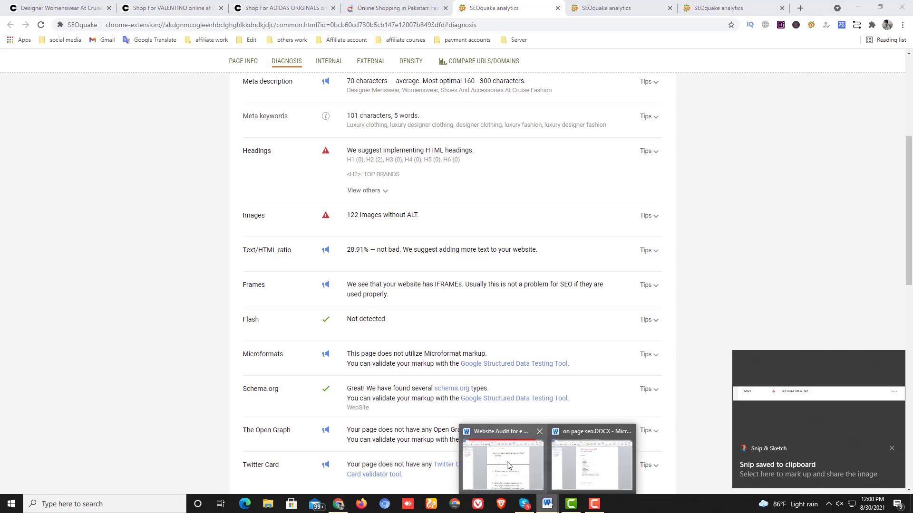
click(508, 465)
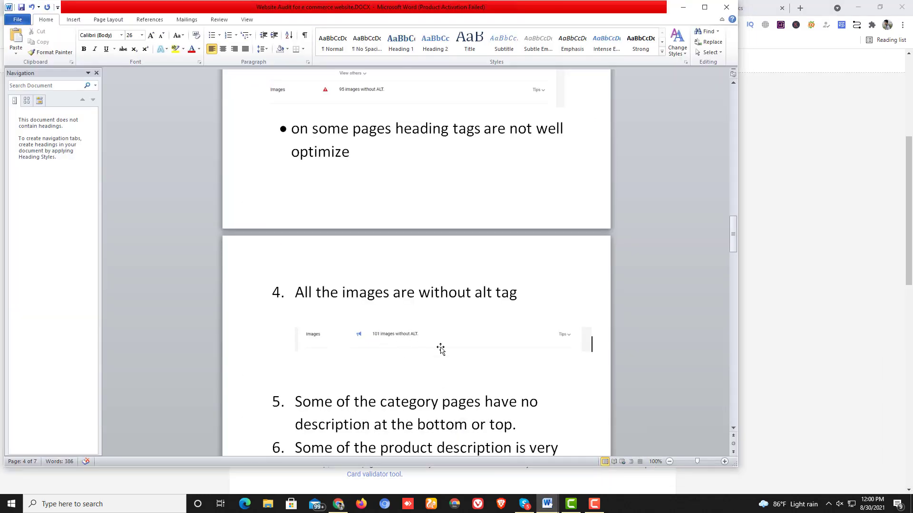
key(Return)
key(Return)
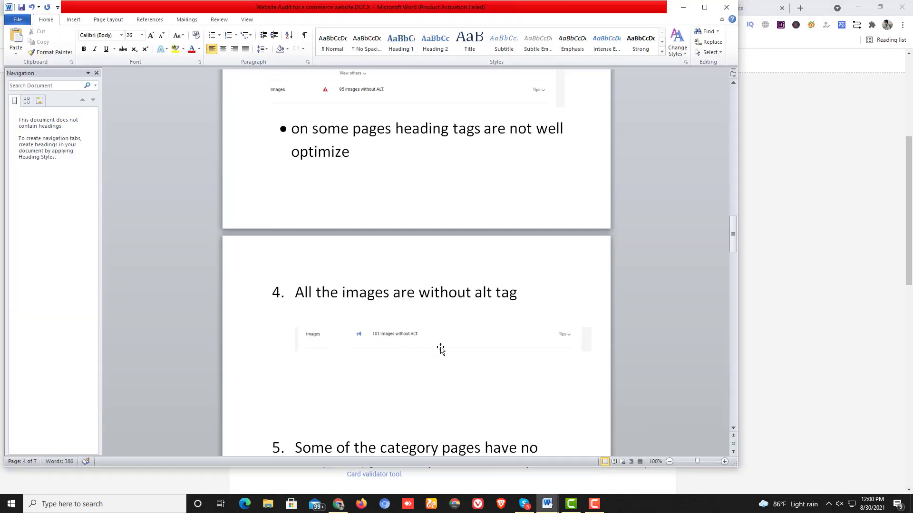
key(ctrl+v)
scroll(473, 303, down, 3)
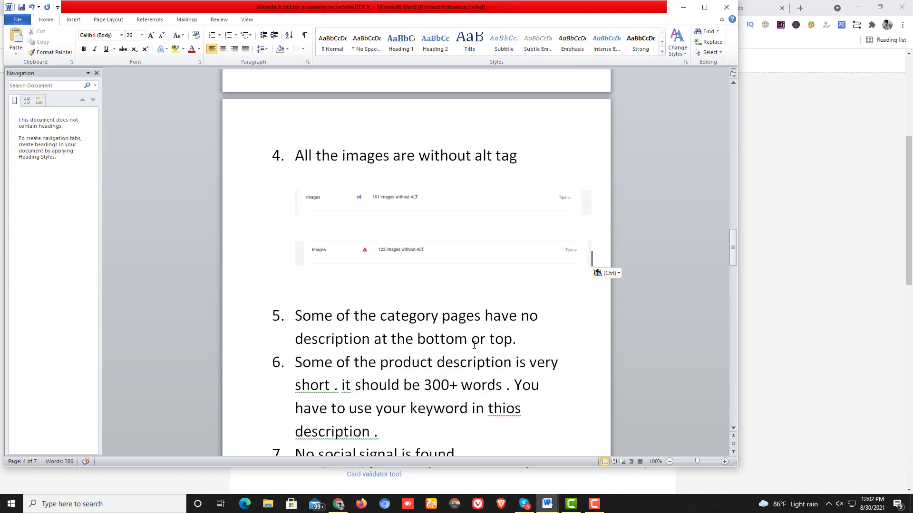
Step: Switch to Chrome, open the cruisefashion.com homepage and look through its content down to the footer
click(338, 504)
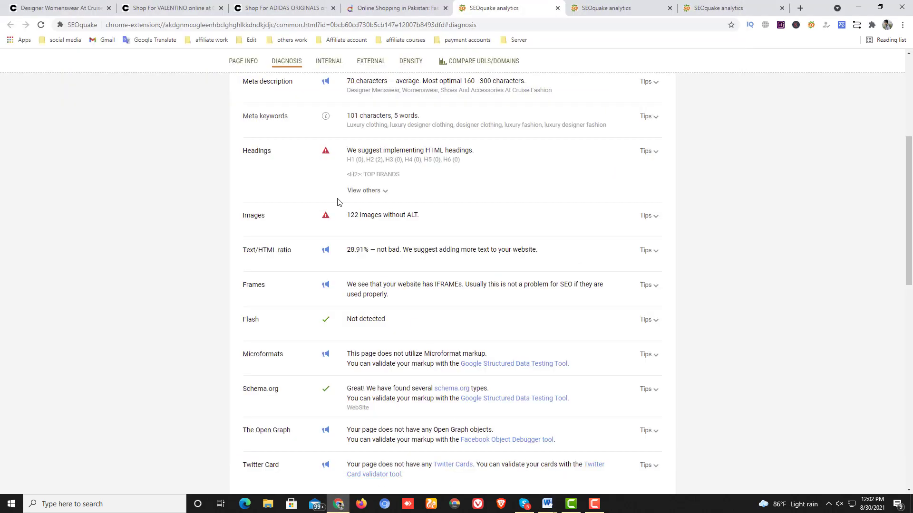
click(60, 8)
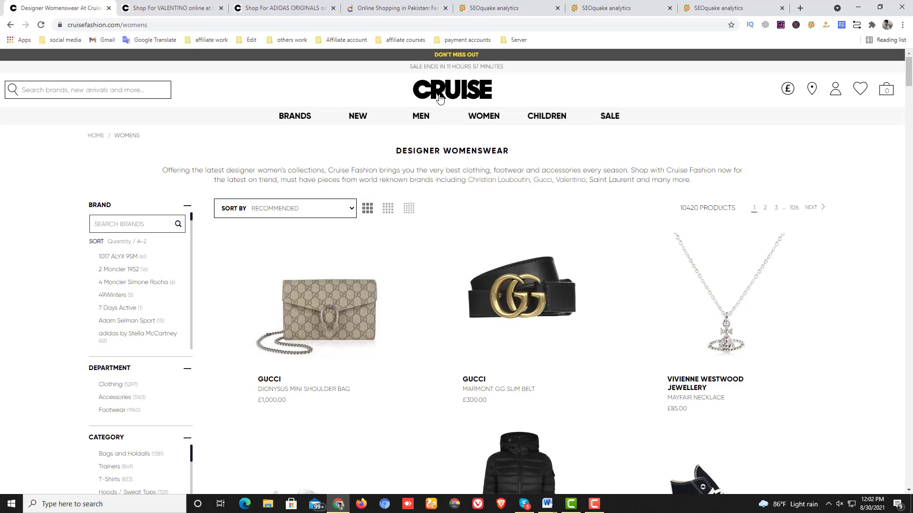
click(271, 56)
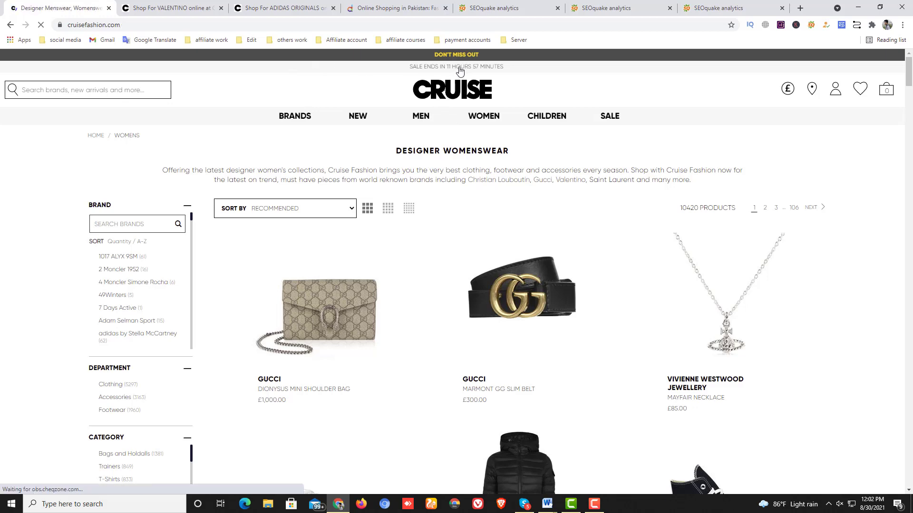
scroll(474, 216, down, 10)
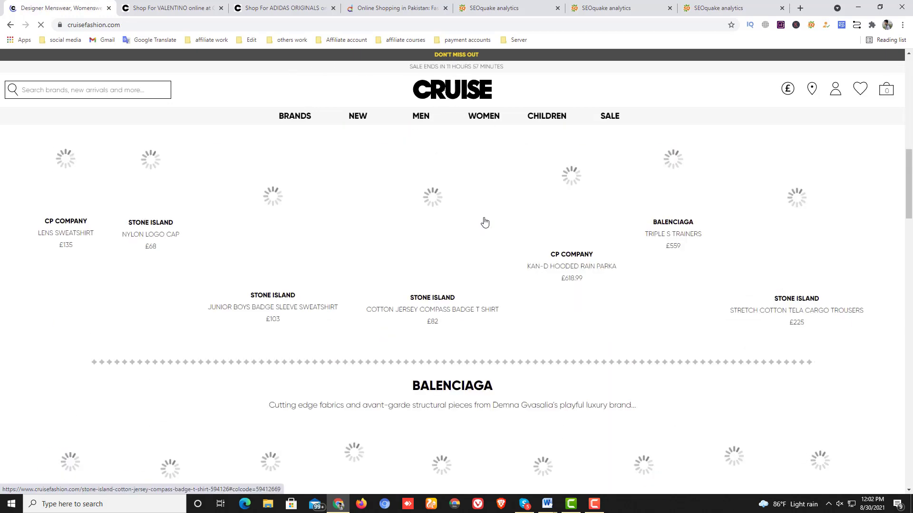
scroll(485, 222, down, 20)
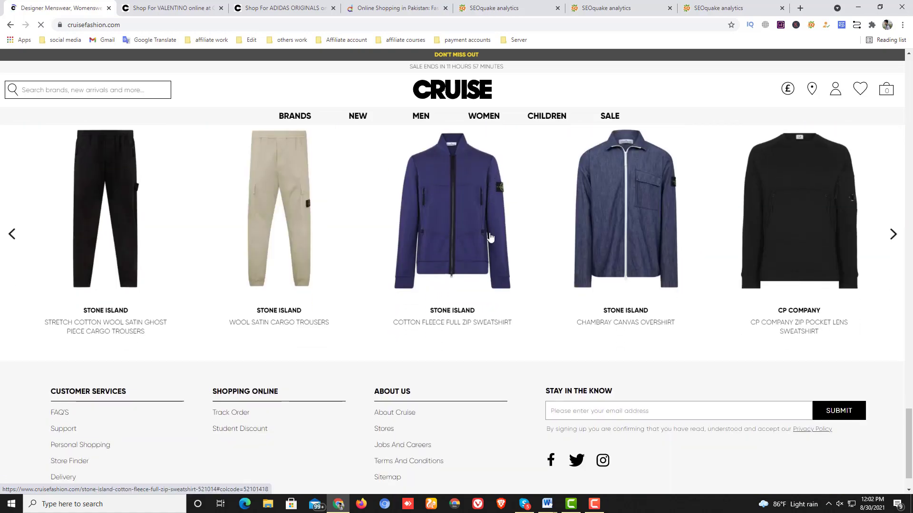
scroll(490, 237, up, 15)
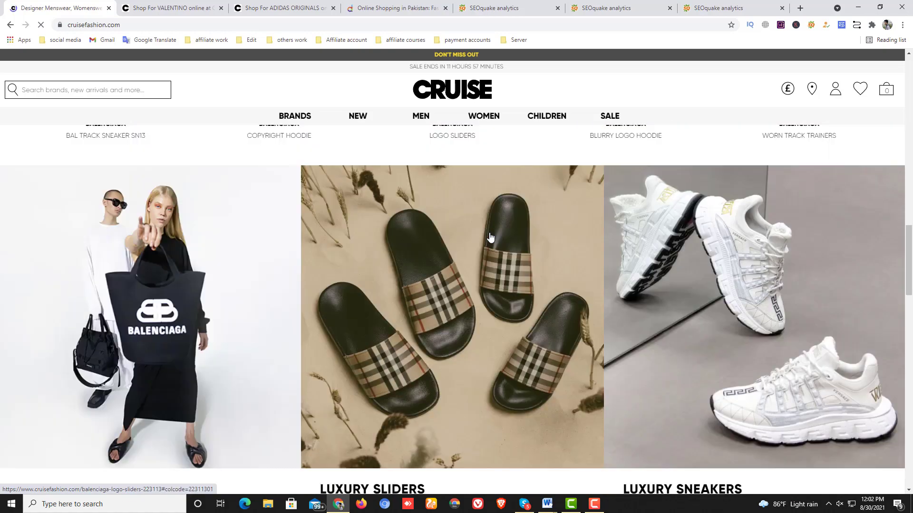
scroll(491, 237, up, 10)
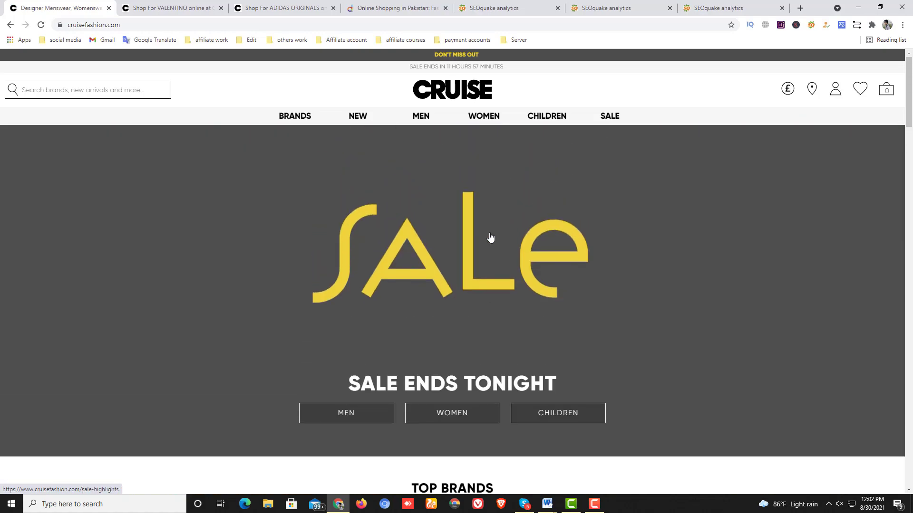
Step: Open the Adidas Originals brand page from the site navigation in a new tab and bring it to the front
mouse_move(392, 119)
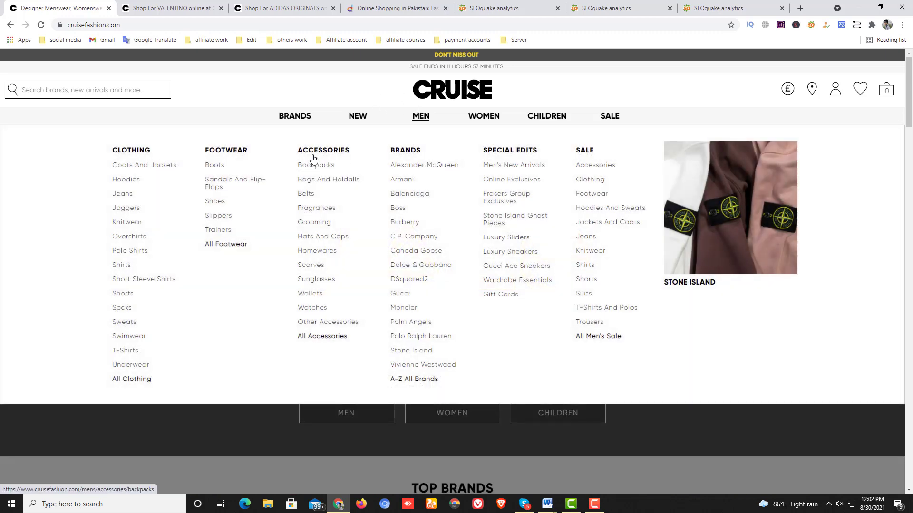
mouse_move(295, 116)
right_click(159, 167)
click(173, 173)
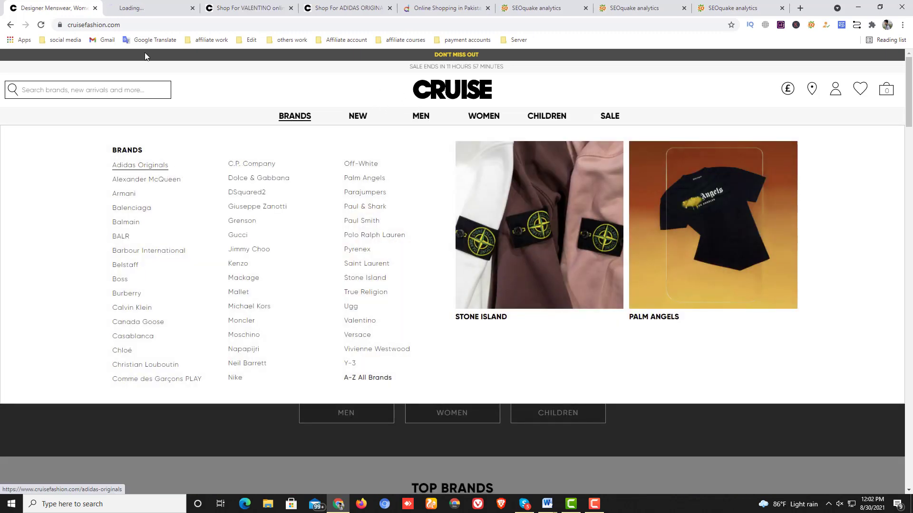
click(145, 8)
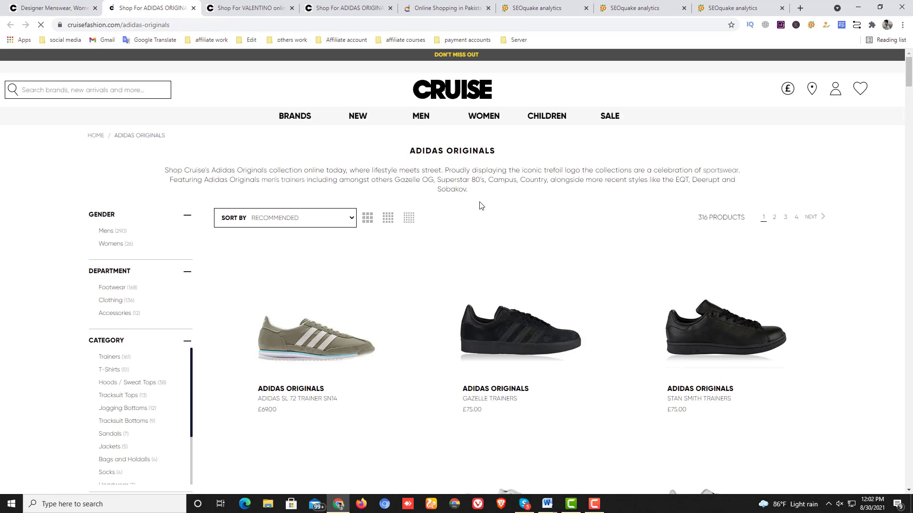
Step: Examine the Adidas Originals page for a category description above and below the product listing
triple_click(447, 177)
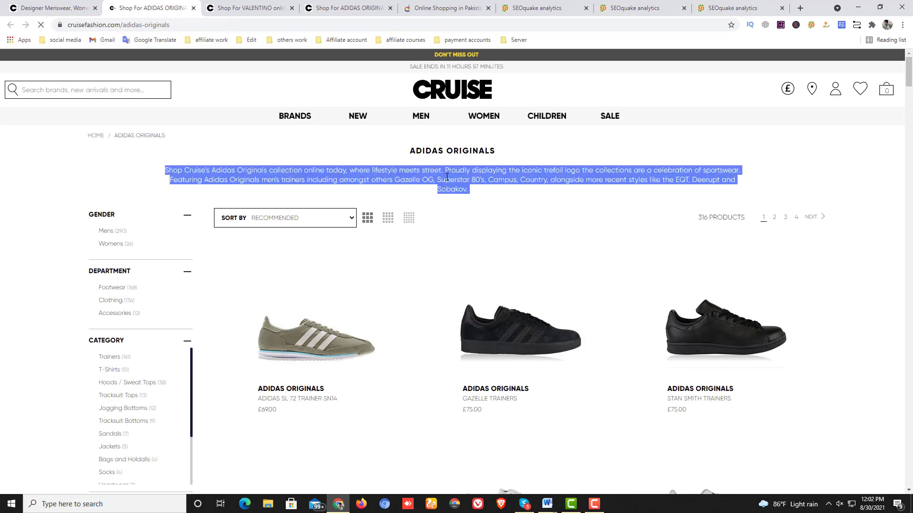
right_click(447, 176)
click(486, 216)
scroll(491, 257, down, 15)
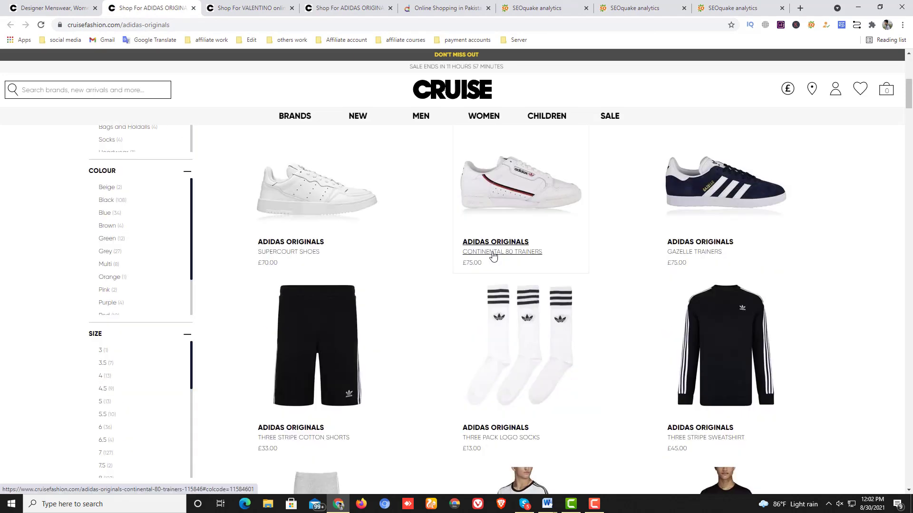
scroll(494, 256, down, 15)
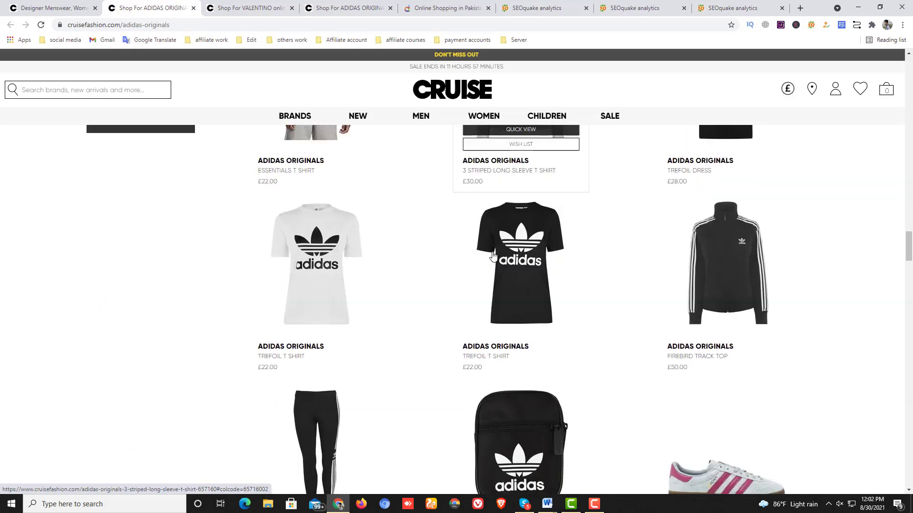
scroll(493, 257, down, 15)
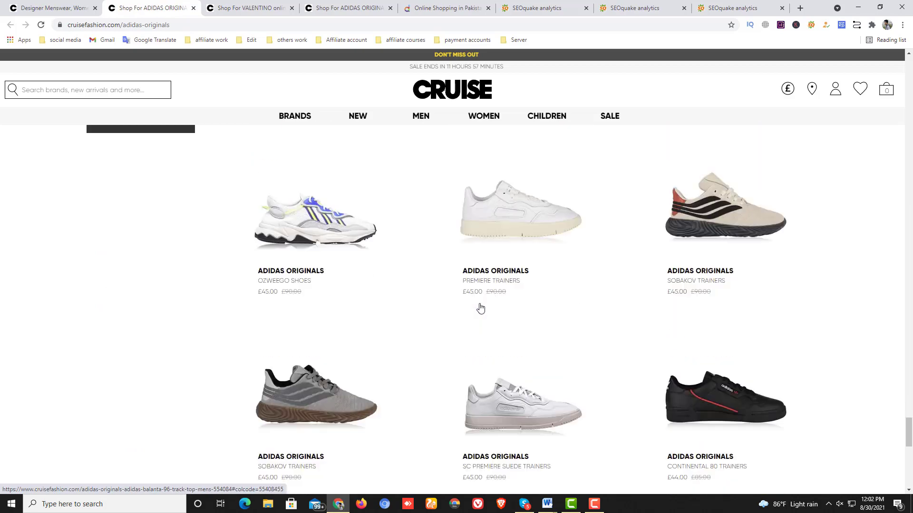
scroll(480, 308, up, 15)
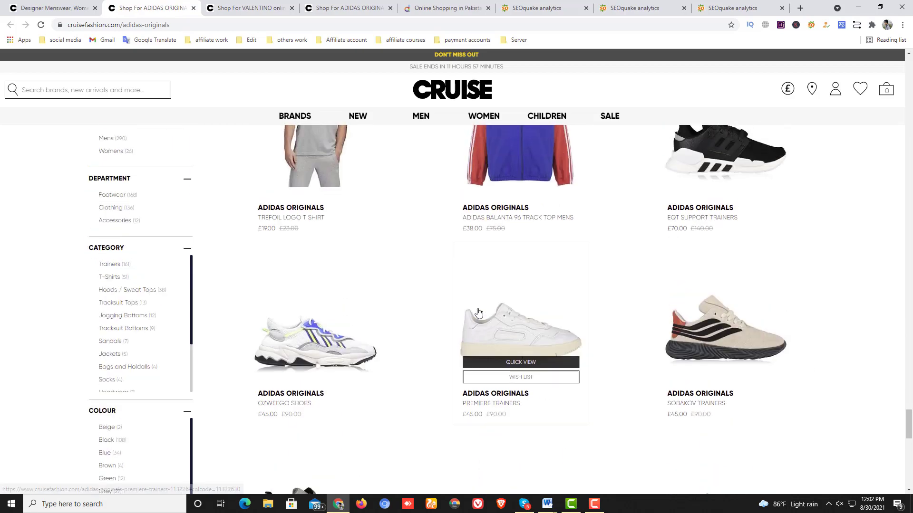
scroll(478, 312, up, 15)
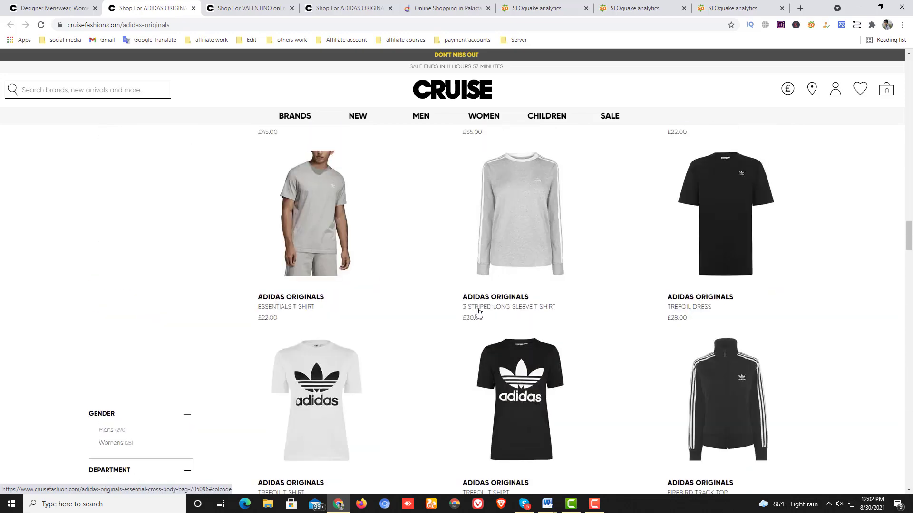
scroll(478, 312, up, 5)
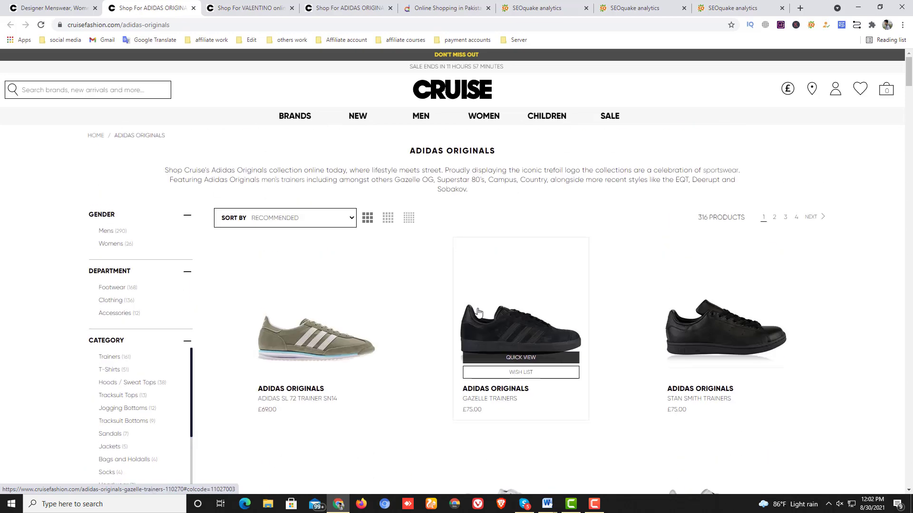
Step: Open the men's Watches accessories category page from the homepage and check its category description
click(68, 3)
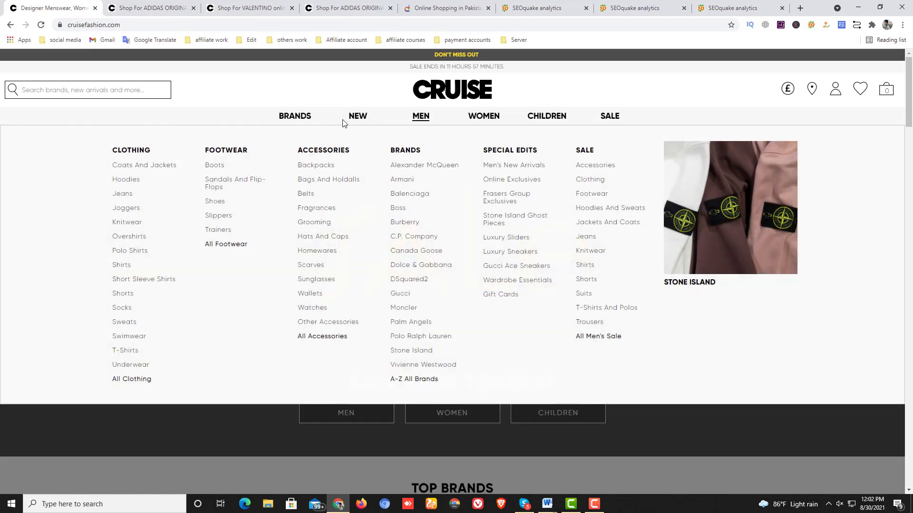
mouse_move(357, 116)
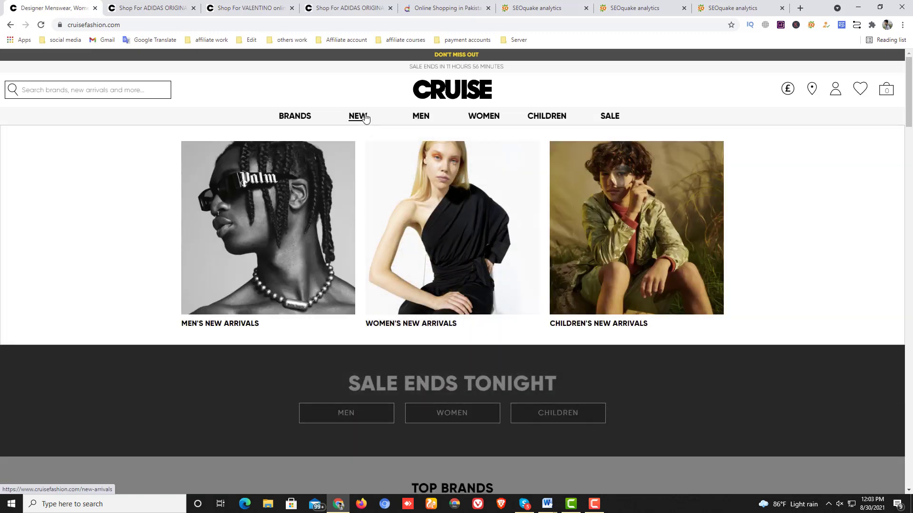
mouse_move(428, 127)
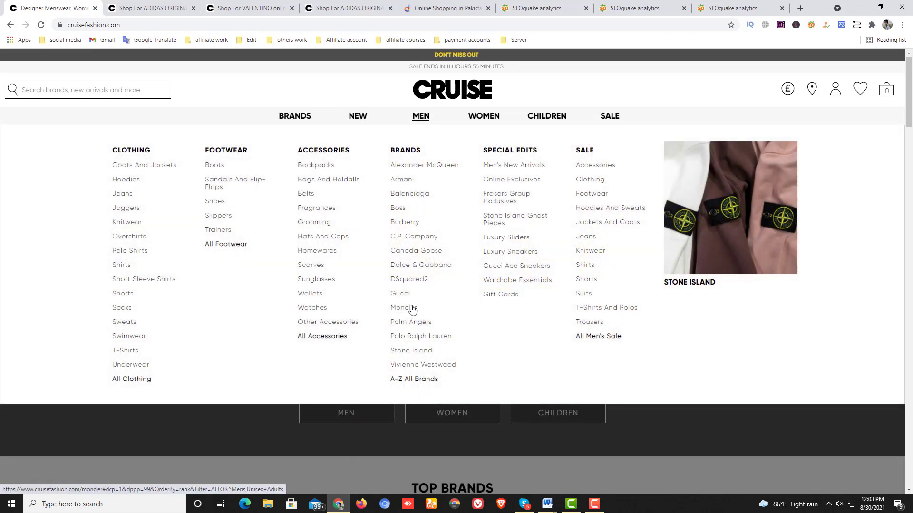
click(318, 309)
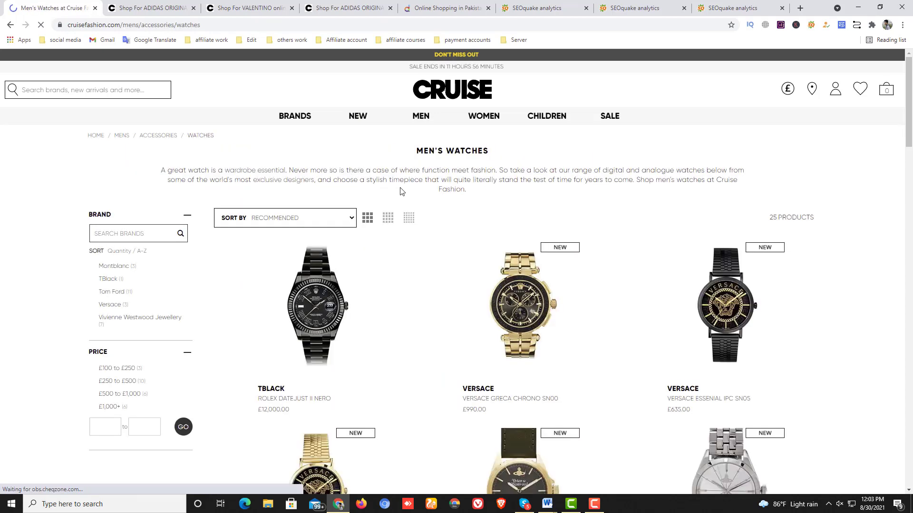
click(153, 11)
click(52, 8)
double_click(362, 180)
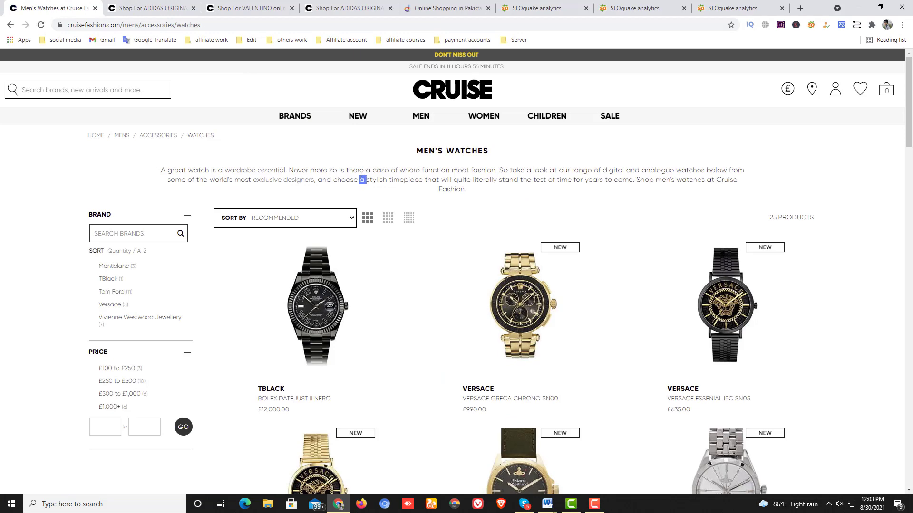
mouse_move(547, 504)
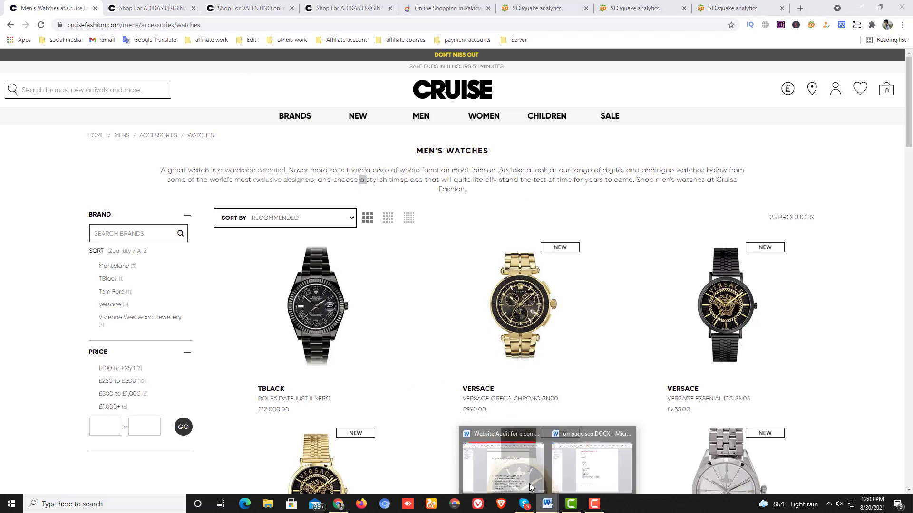
Step: Review the category-description problem in the Word audit document and examine the Men's Watches page's description paragraph in Chrome against it
click(504, 468)
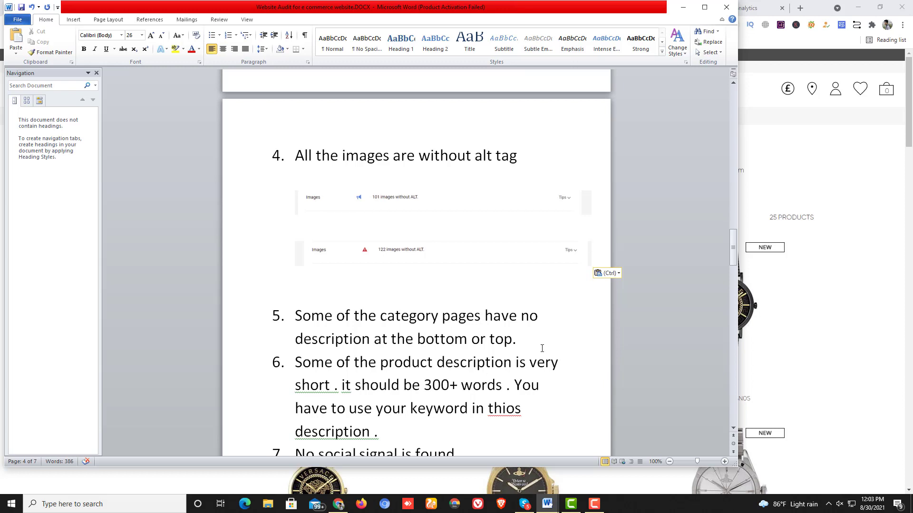
click(517, 338)
click(340, 509)
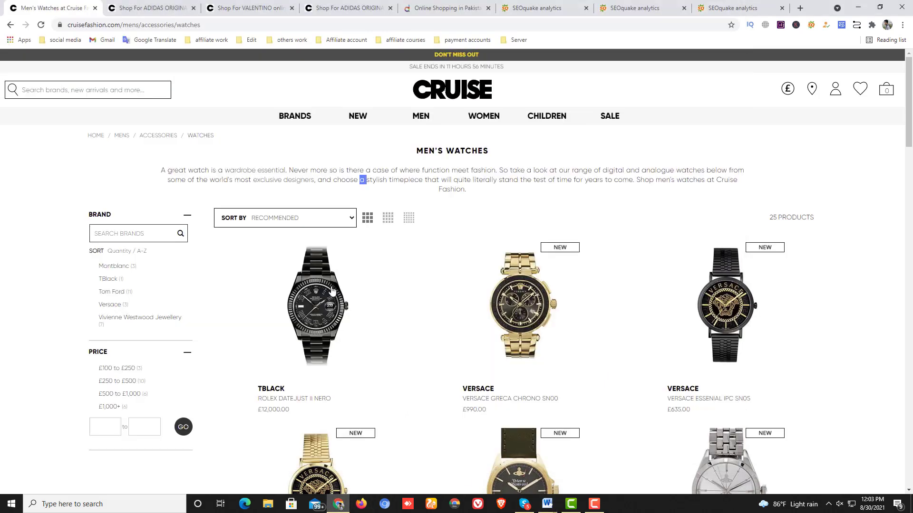
triple_click(430, 181)
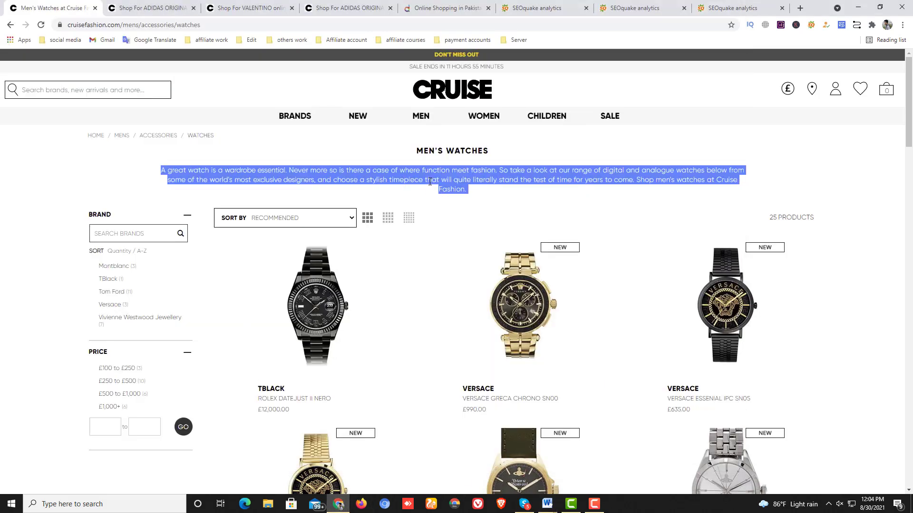
triple_click(447, 184)
click(449, 188)
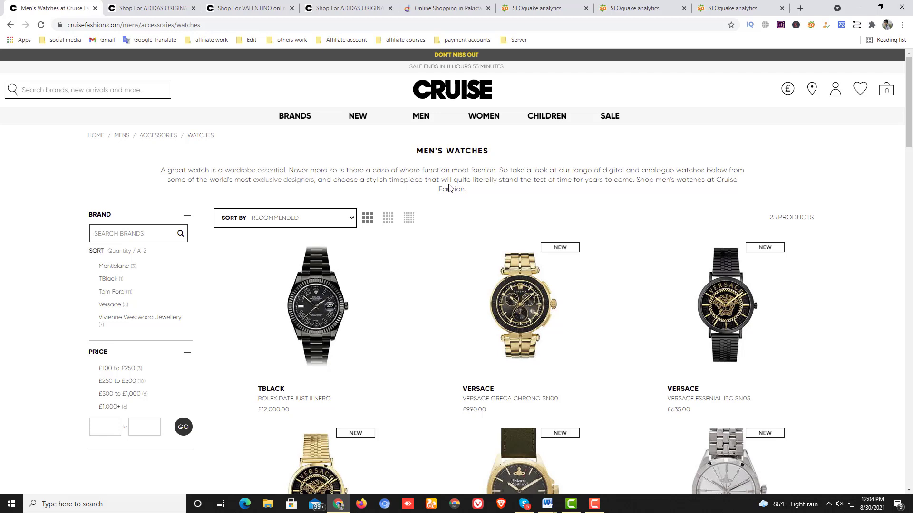
triple_click(450, 187)
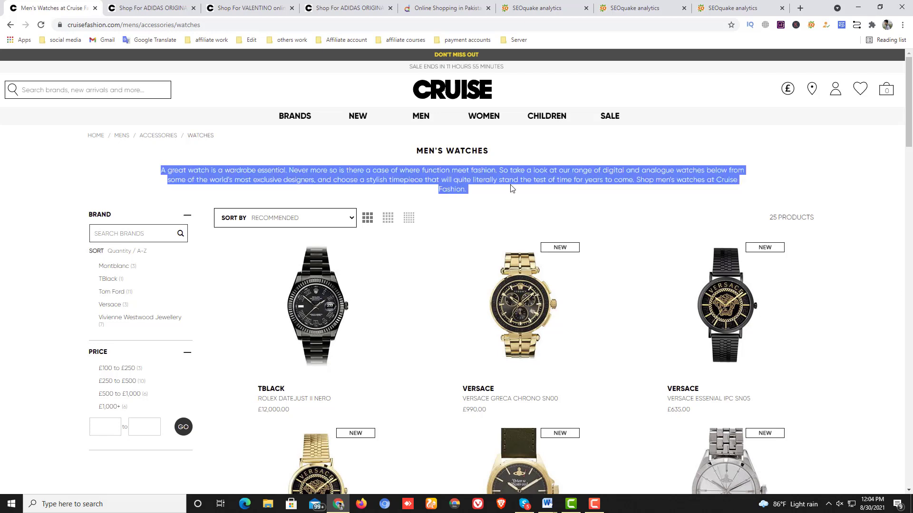
click(468, 191)
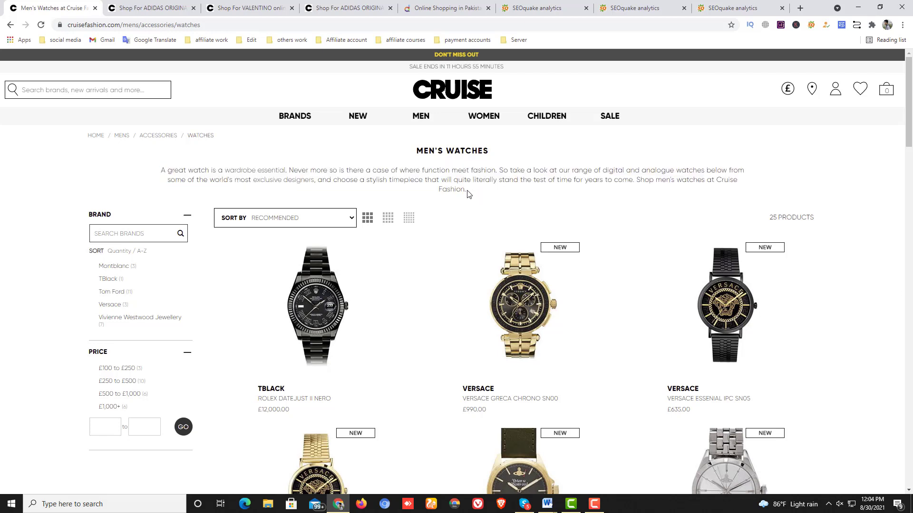
drag(469, 192, 417, 181)
click(434, 177)
triple_click(457, 180)
Step: Switch to the website audit document in Word and review its problem list at the product-description and social-signal items
click(547, 504)
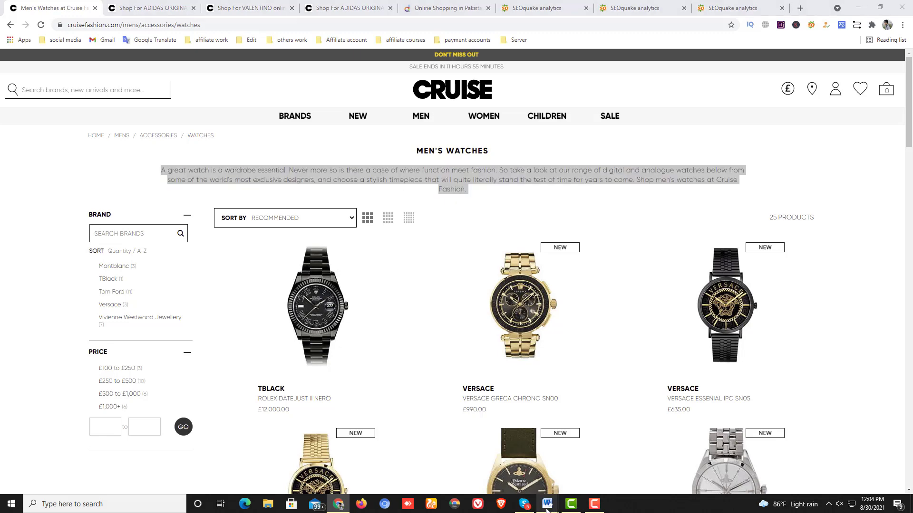
mouse_move(526, 476)
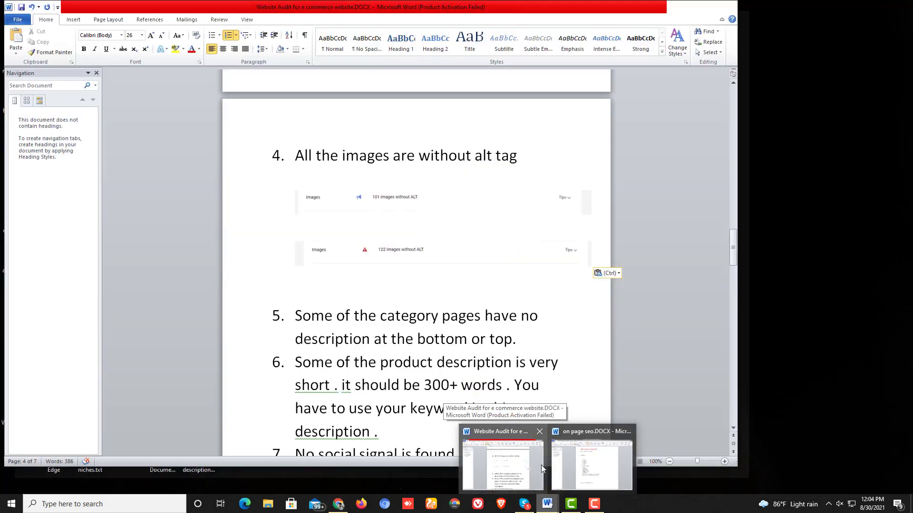
mouse_move(584, 464)
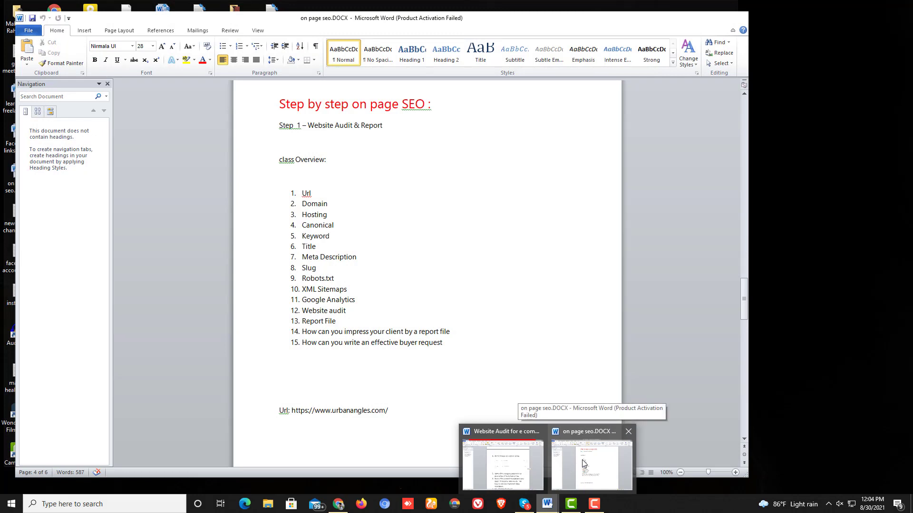
click(503, 465)
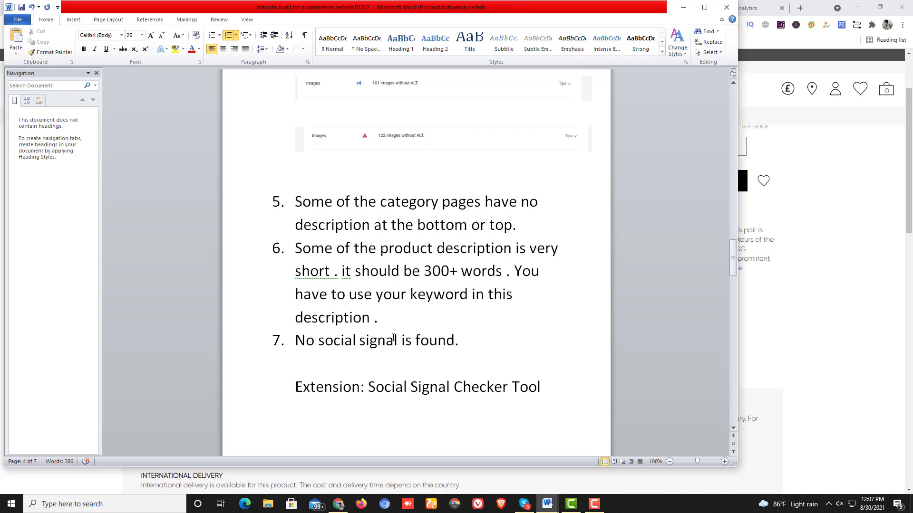
Step: Switch to Chrome, open the Jimmy Choo brand page from the site's brand navigation and look over its product listing
click(340, 505)
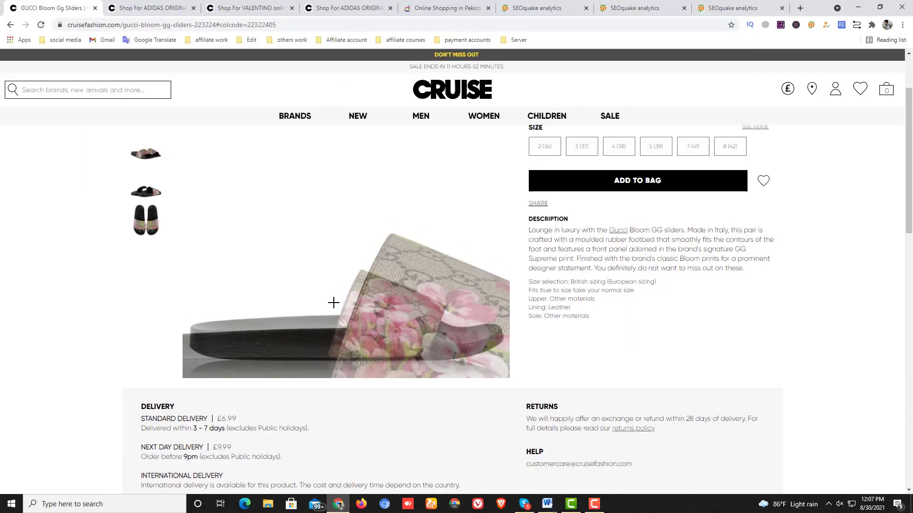
scroll(332, 301, up, 2)
mouse_move(289, 124)
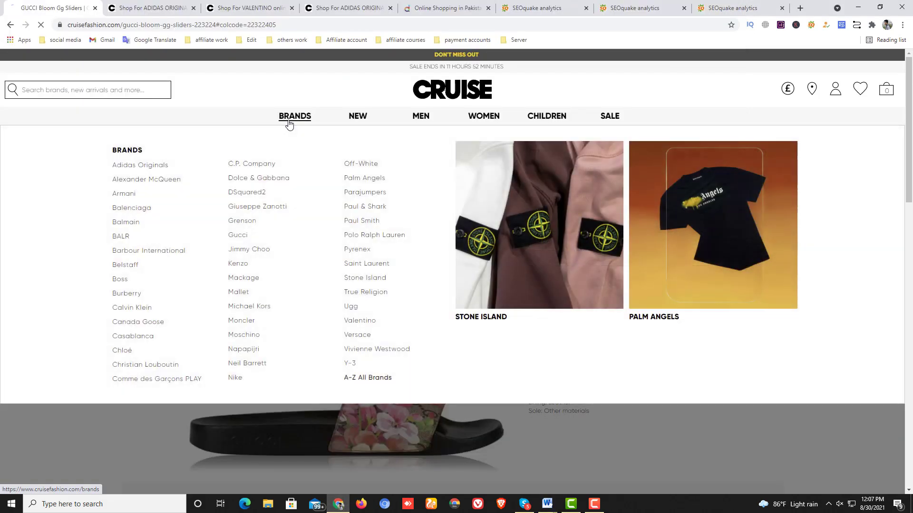
click(237, 248)
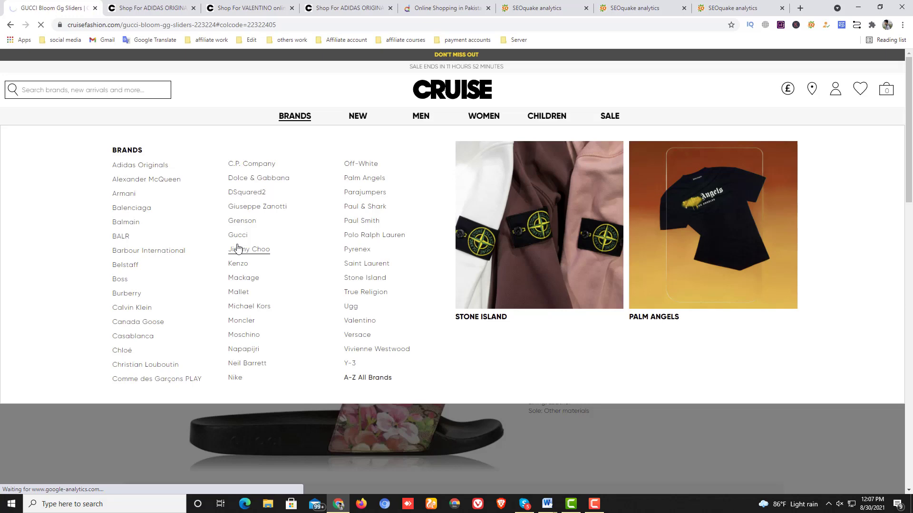
scroll(365, 267, down, 1)
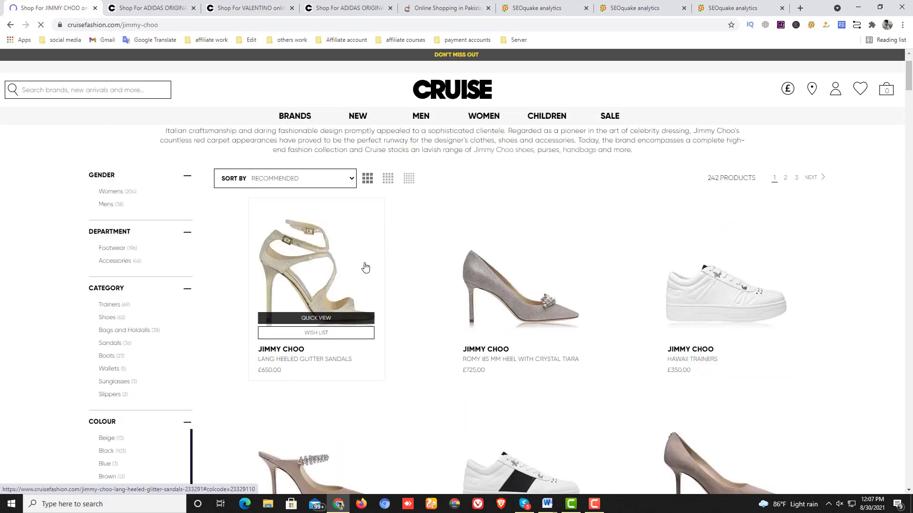
scroll(365, 267, down, 3)
scroll(320, 220, up, 2)
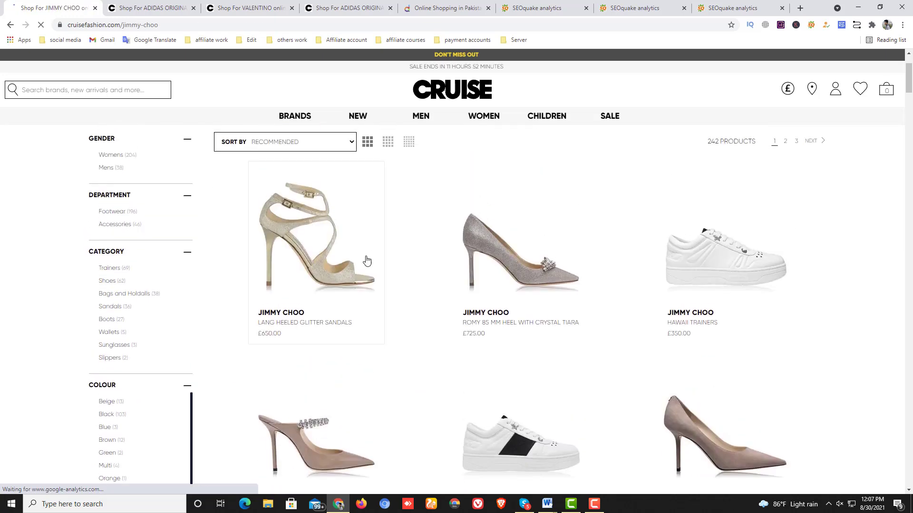
Step: Open the Lang Heeled Glitter Sandals product page and highlight its full description to judge its length
click(281, 316)
scroll(629, 298, down, 1)
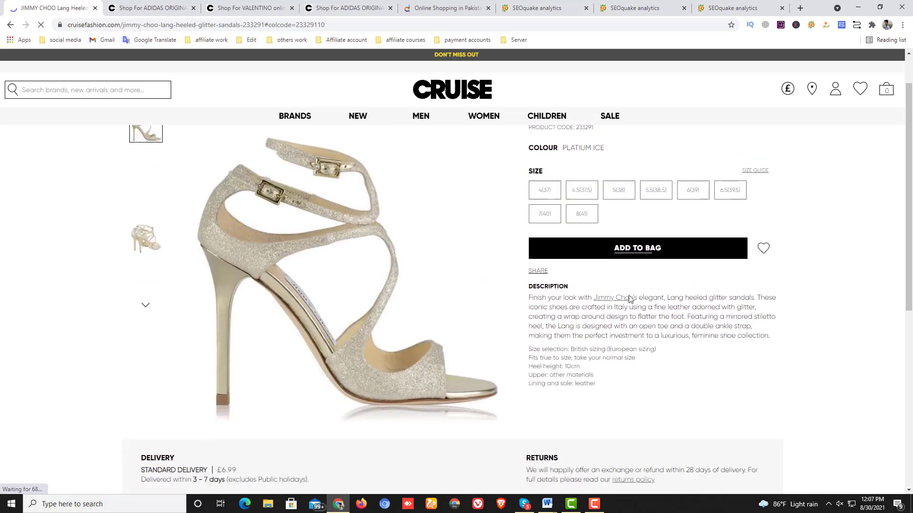
scroll(630, 298, down, 1)
drag(595, 340, 532, 256)
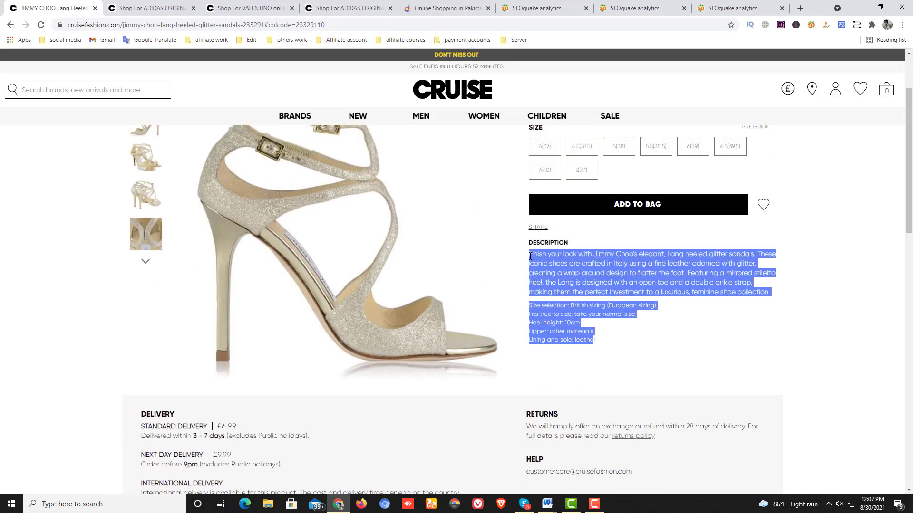
Step: Review the missing-schema item in the Word audit and check the Schema.org entry in each of the three SEOquake diagnosis reports in Chrome
key(alt+Tab)
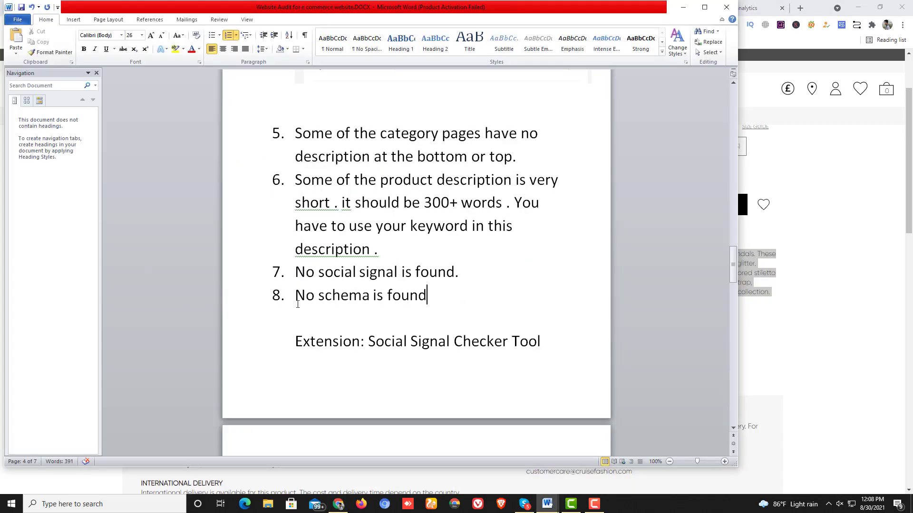
drag(295, 297, 435, 298)
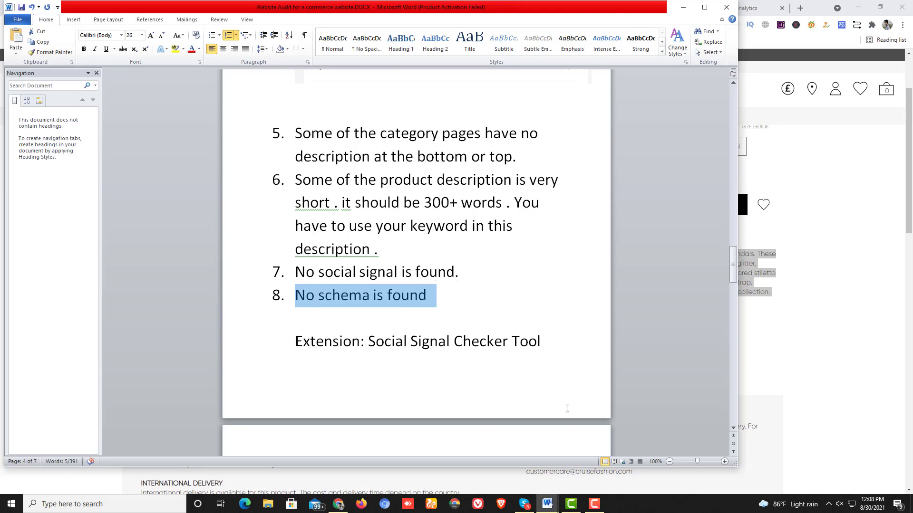
click(339, 504)
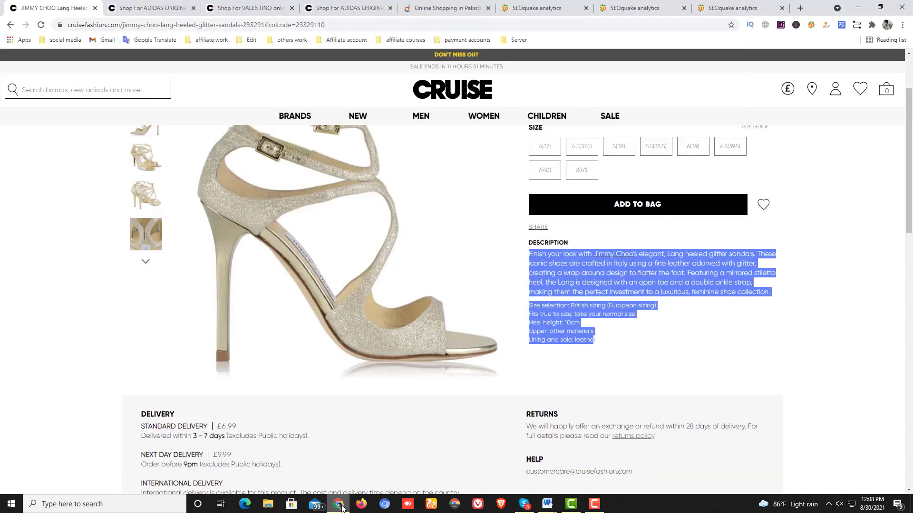
click(564, 4)
click(632, 6)
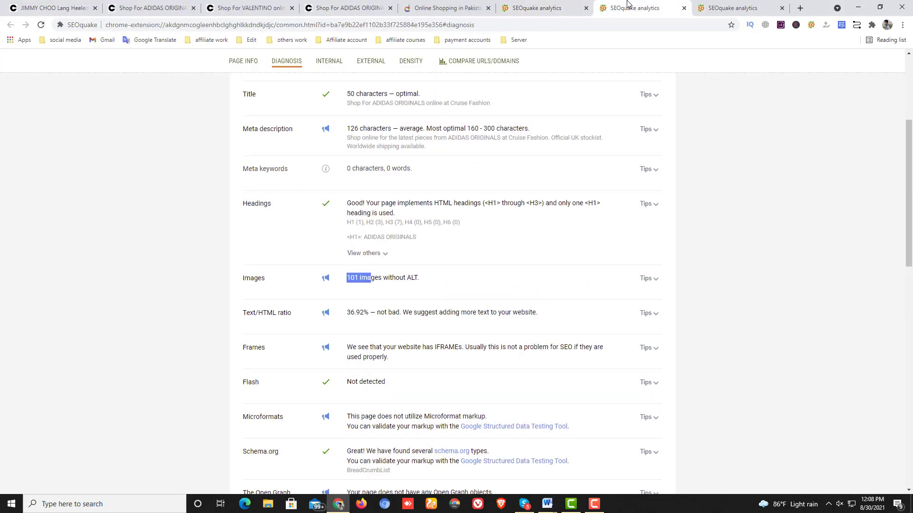
scroll(366, 240, down, 1)
scroll(366, 240, down, 5)
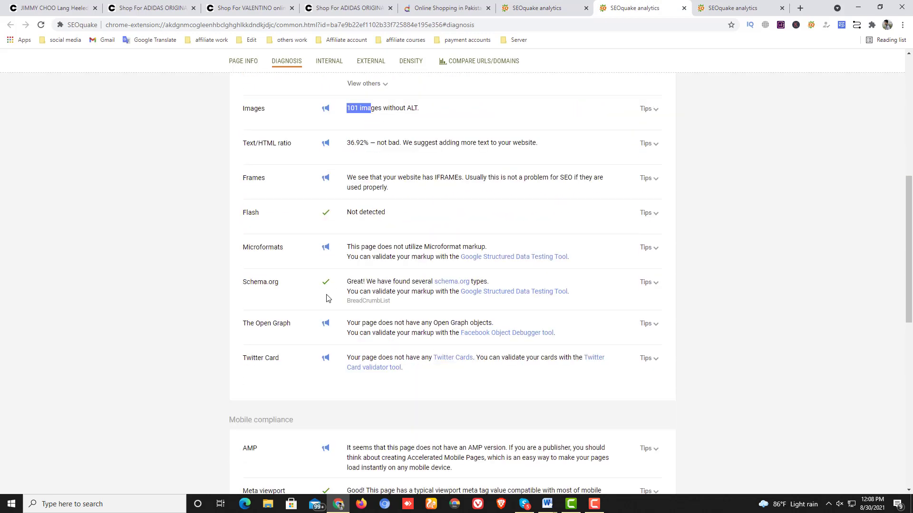
click(581, 8)
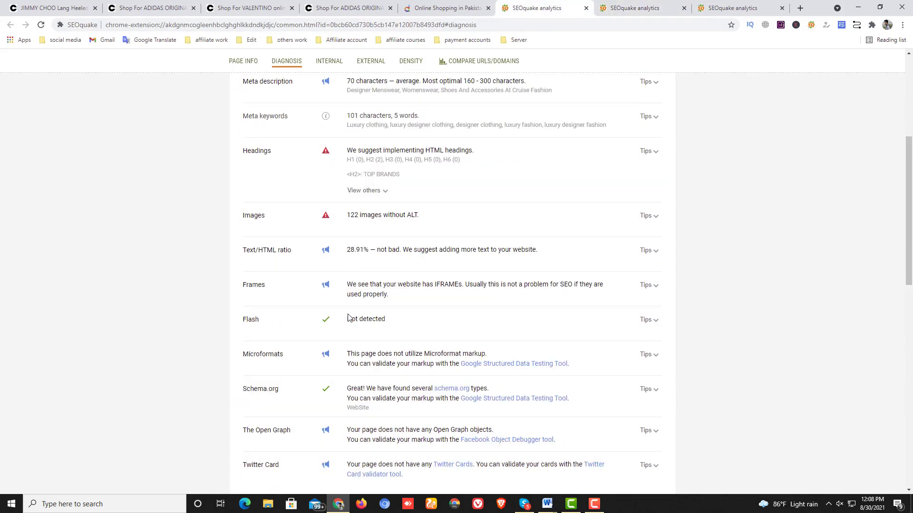
scroll(350, 319, down, 3)
click(708, 10)
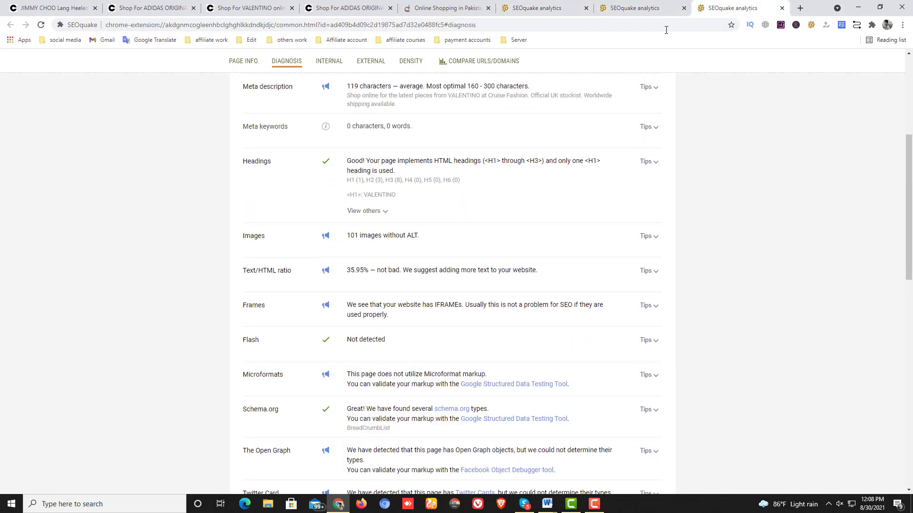
scroll(293, 266, down, 3)
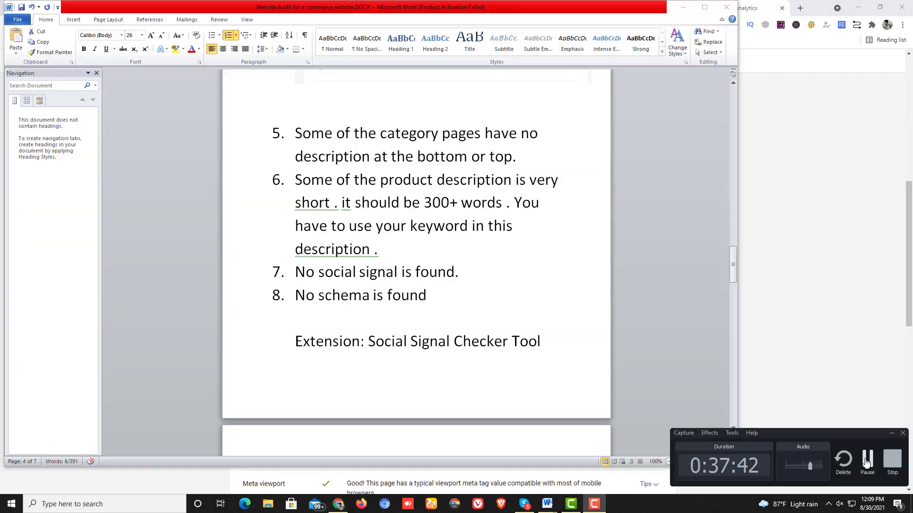
Step: Review the social-signal item in the Word audit and return to the Jimmy Choo sandals product page in Chrome
drag(295, 272, 455, 272)
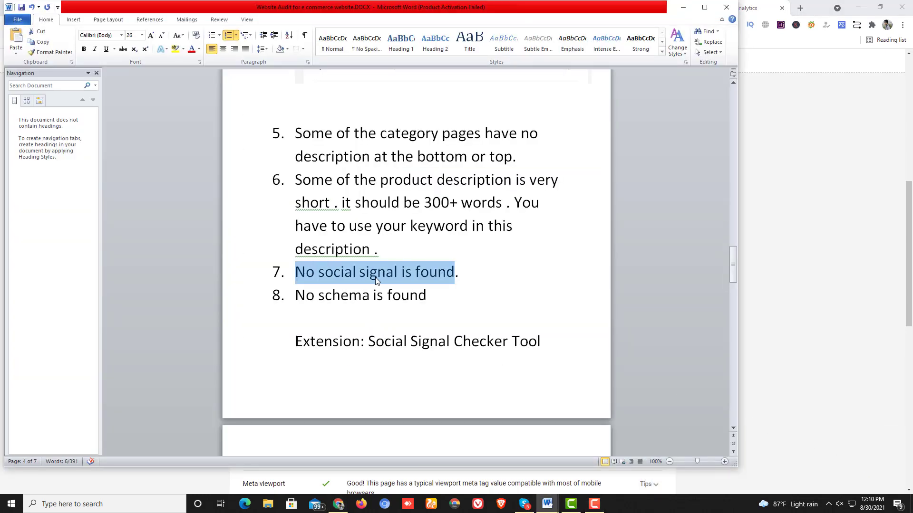
click(468, 275)
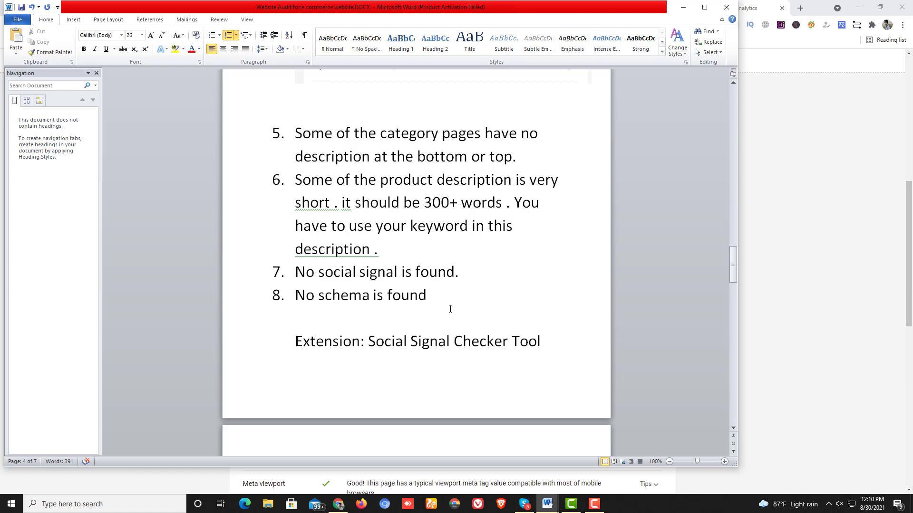
click(683, 7)
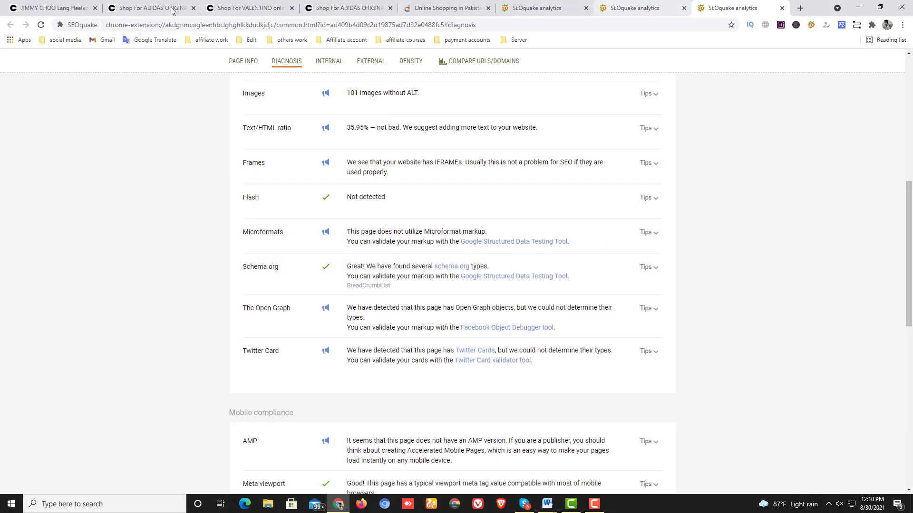
click(55, 8)
scroll(342, 135, up, 2)
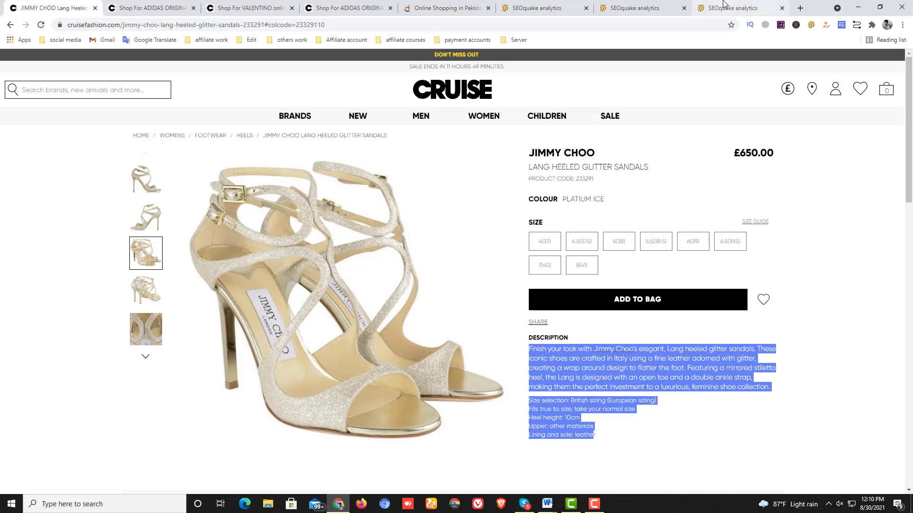
Step: Look up the extension named in the Word audit and open the Social Signal Checker Tool in Chrome
mouse_move(547, 499)
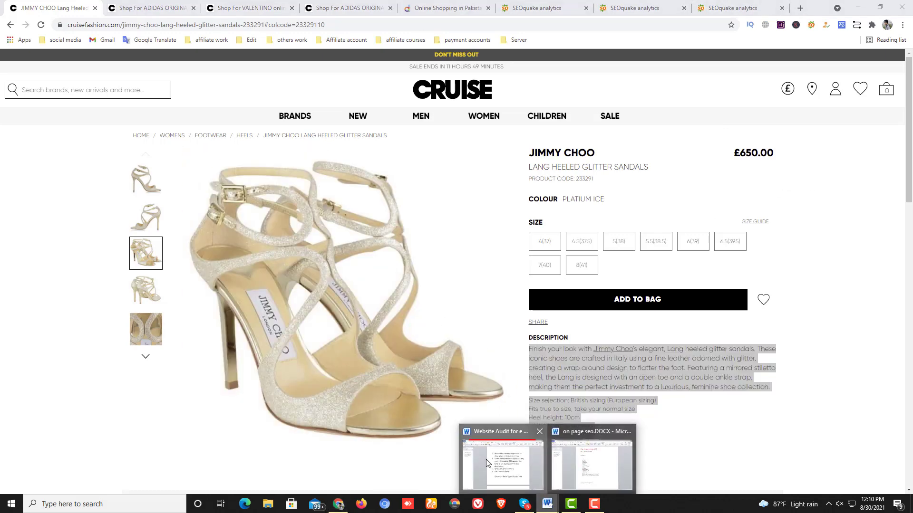
click(485, 460)
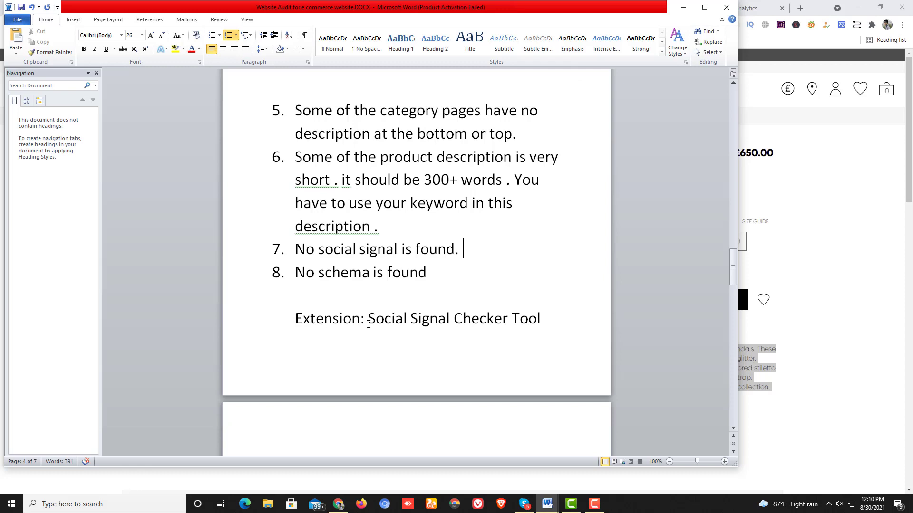
drag(369, 319, 532, 324)
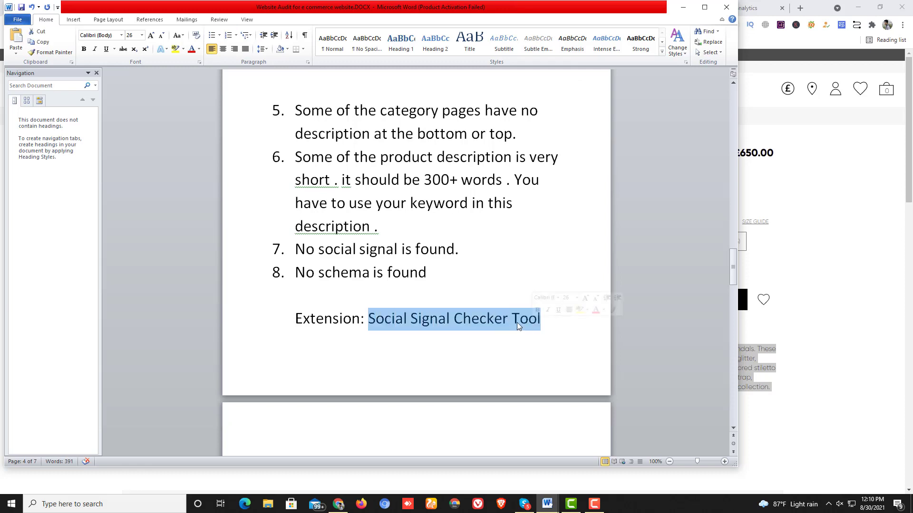
click(512, 322)
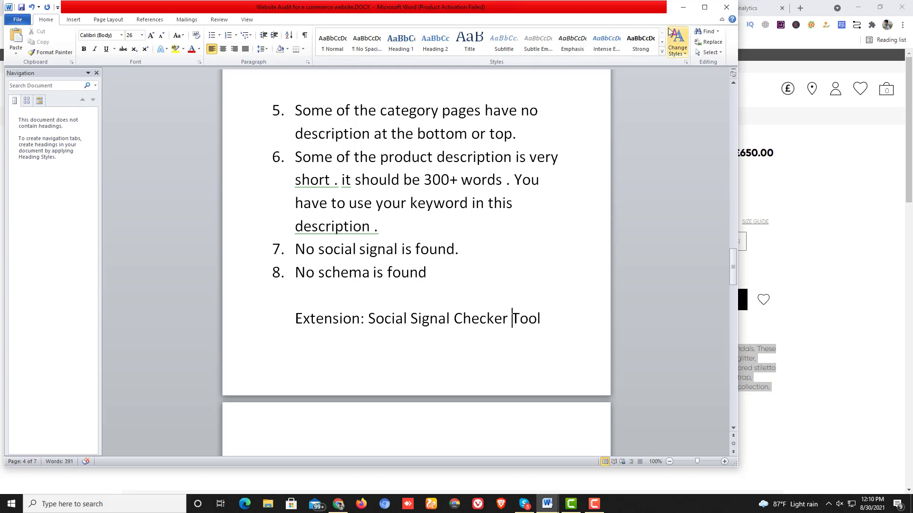
click(682, 7)
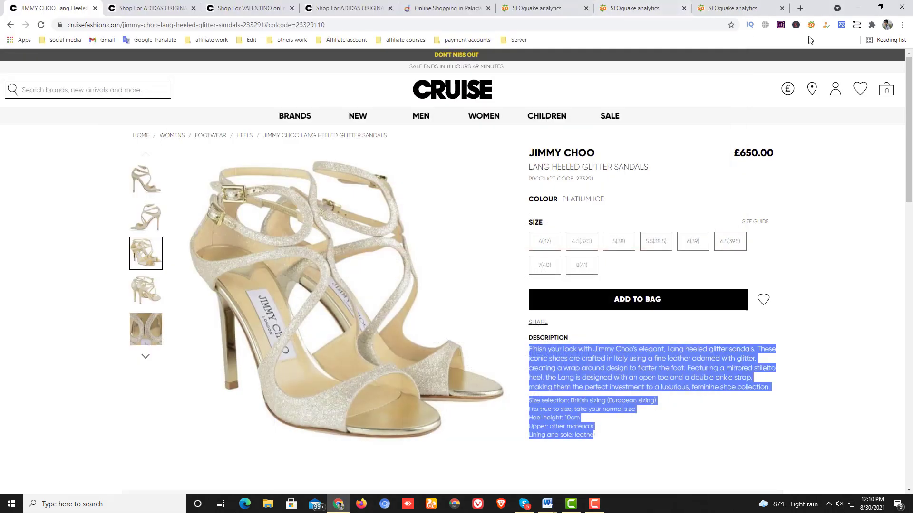
click(856, 26)
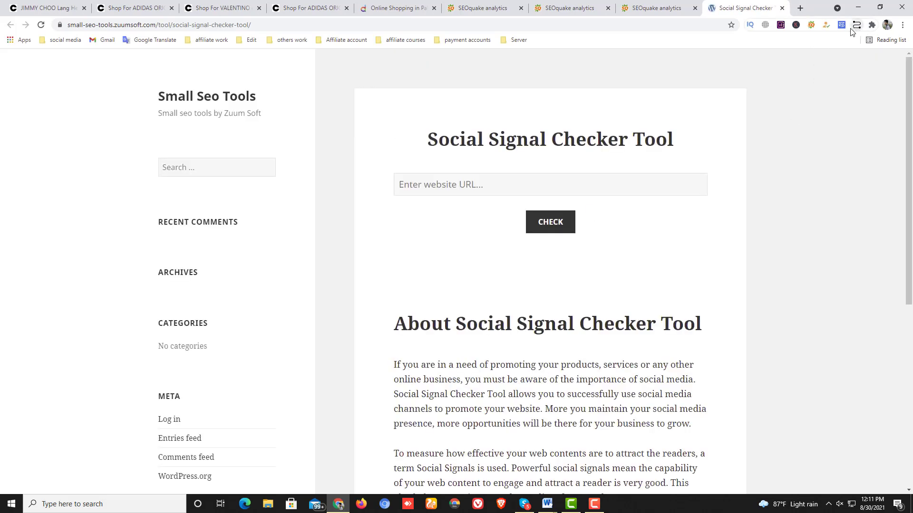
Step: Reopen the Social Signal Checker Tool and copy the Cruise home page's web address
key(ctrl+w)
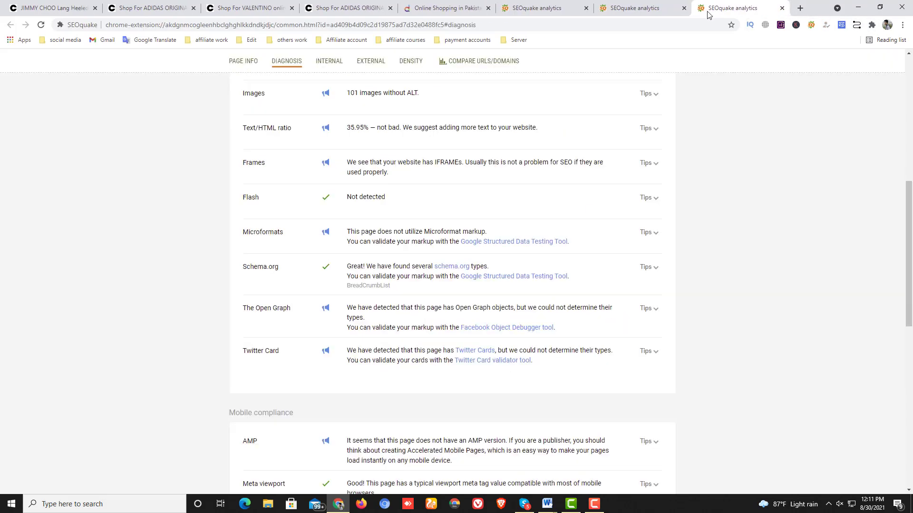
click(857, 26)
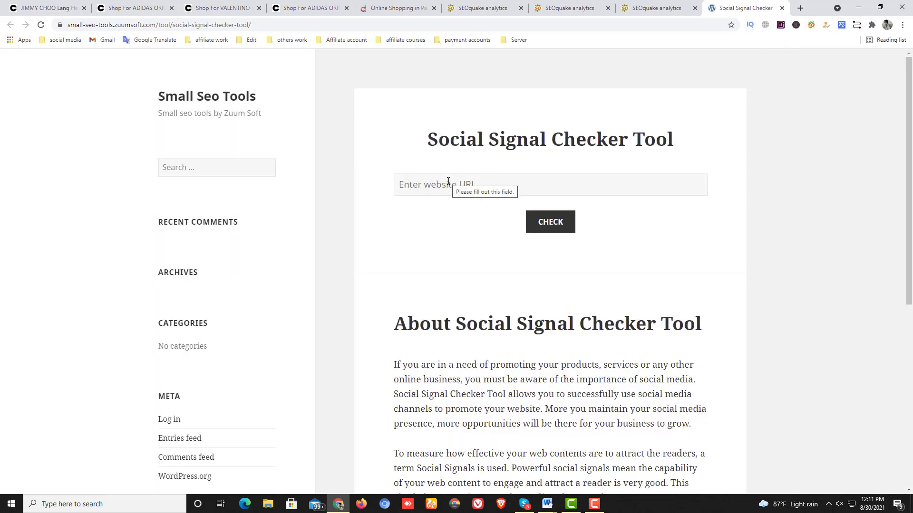
click(60, 7)
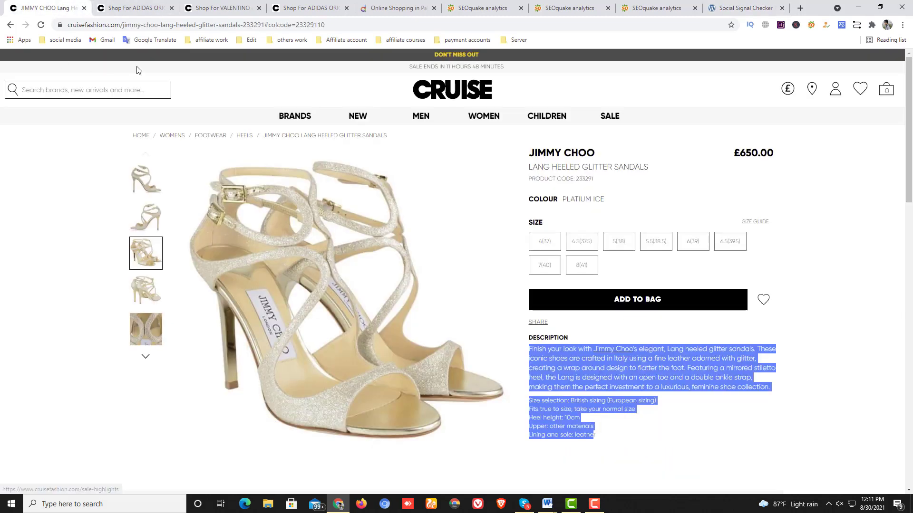
click(434, 92)
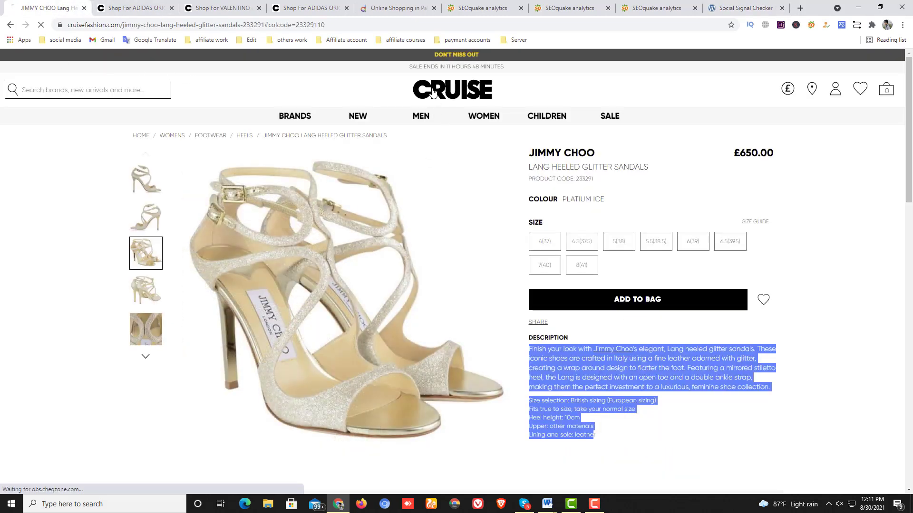
right_click(122, 24)
click(145, 88)
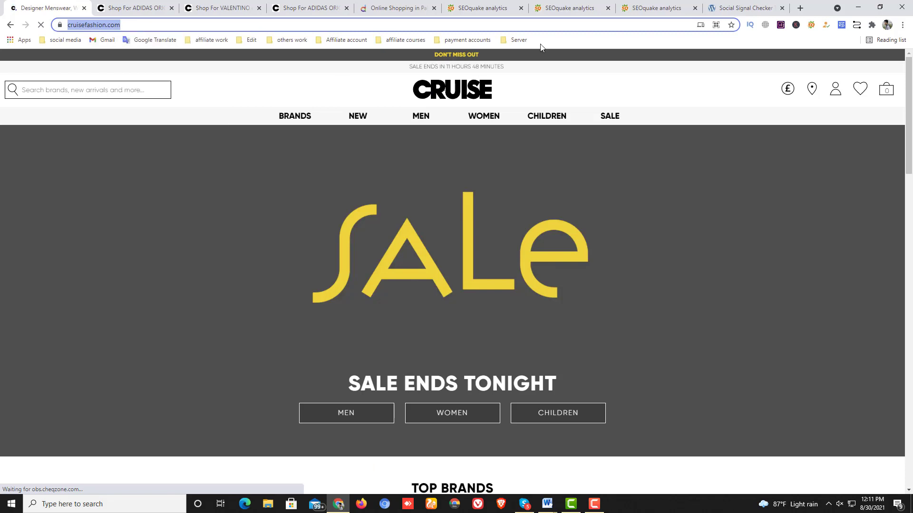
click(741, 8)
click(472, 186)
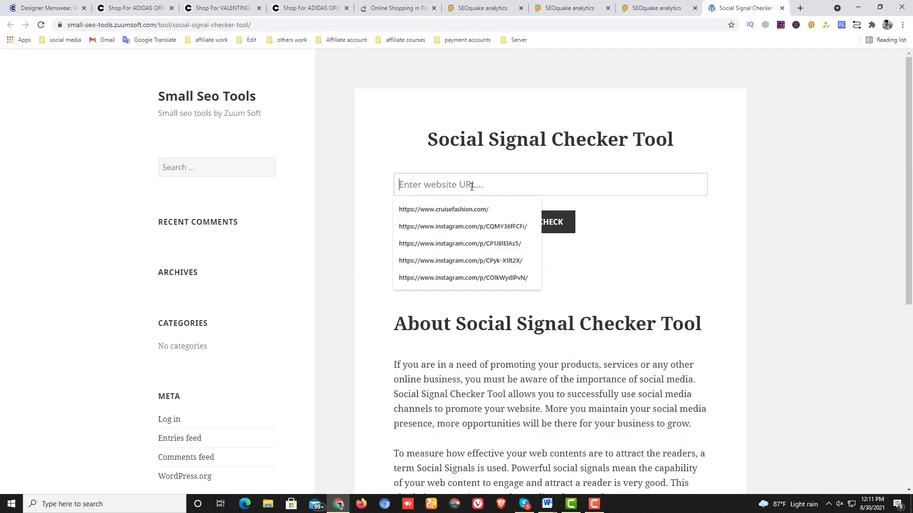
key(ctrl+v)
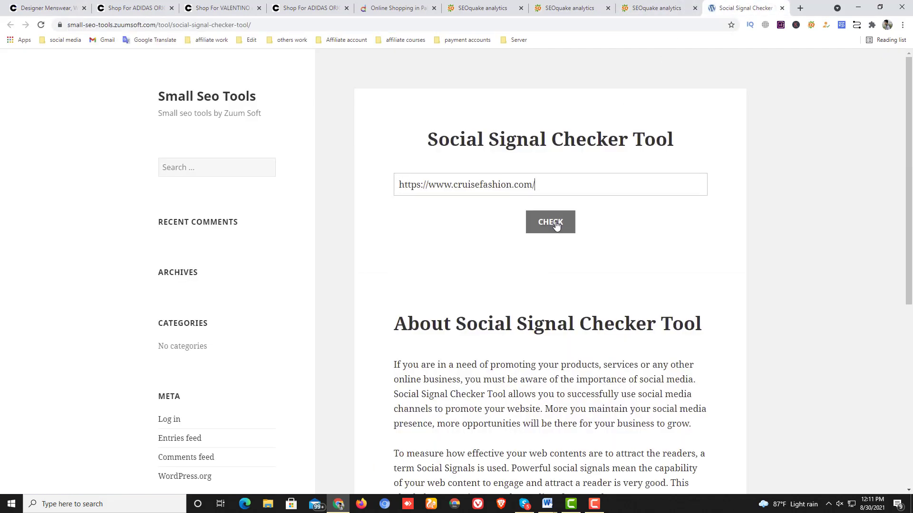
click(557, 225)
scroll(518, 219, down, 3)
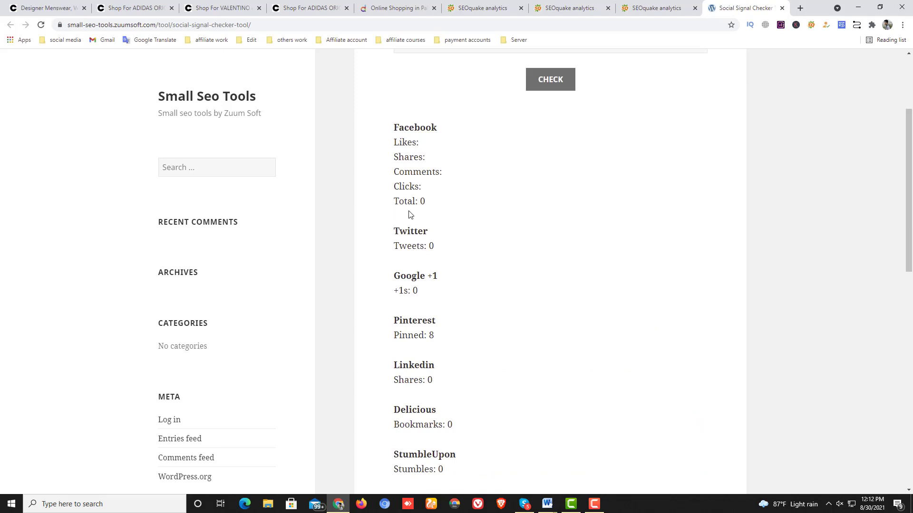
scroll(421, 214, down, 2)
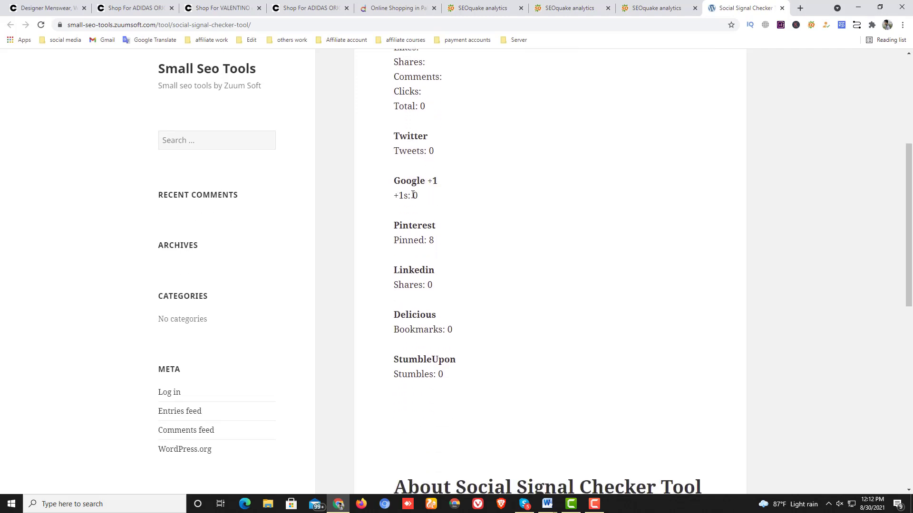
scroll(414, 202, down, 1)
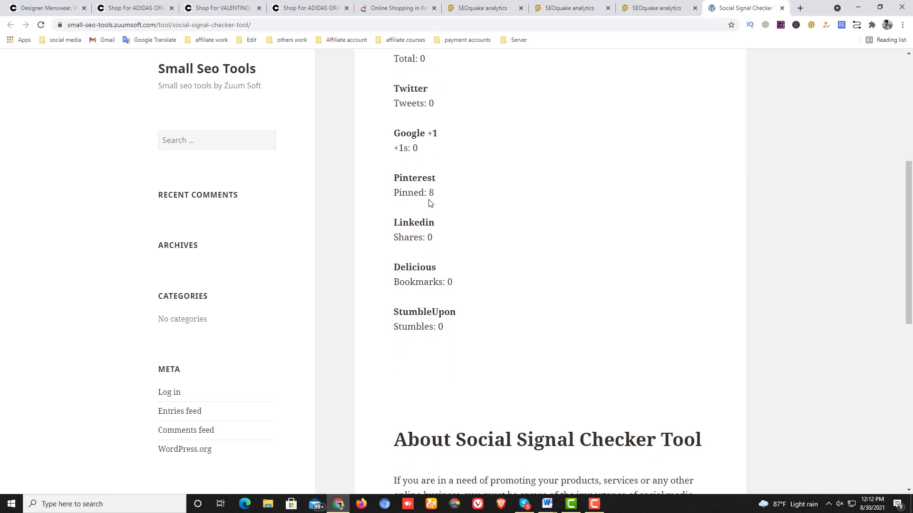
scroll(428, 204, down, 3)
scroll(525, 246, up, 6)
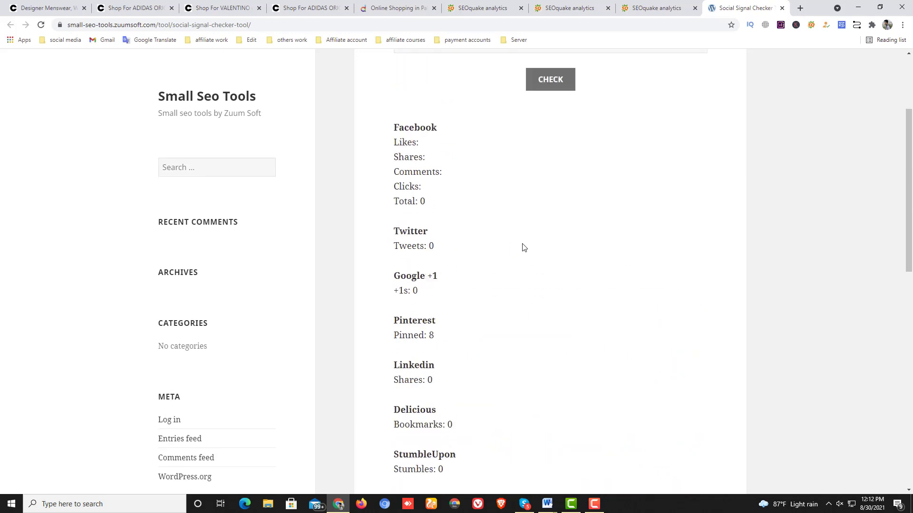
scroll(523, 246, down, 1)
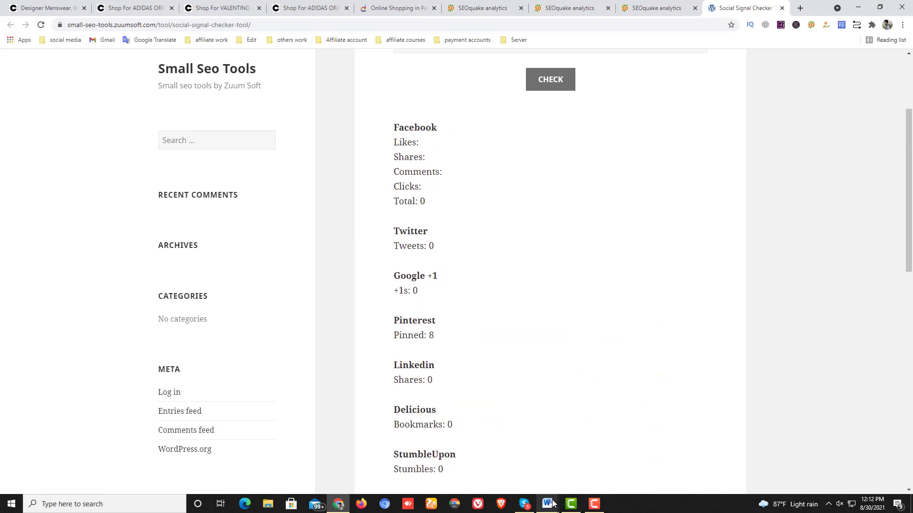
Step: Switch to the Word audit and review the note on technical SEO items that need log-in details
mouse_move(546, 504)
click(538, 475)
scroll(331, 233, down, 3)
scroll(333, 234, up, 3)
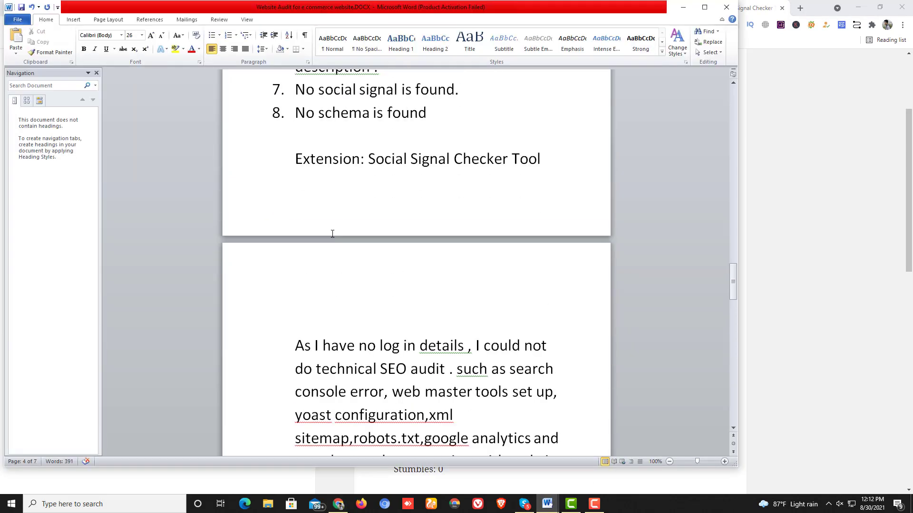
scroll(389, 179, down, 7)
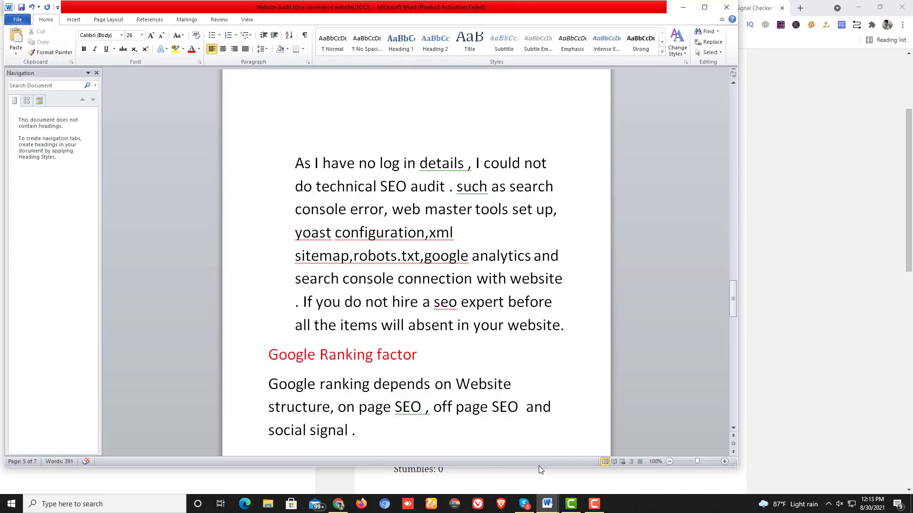
scroll(426, 324, up, 2)
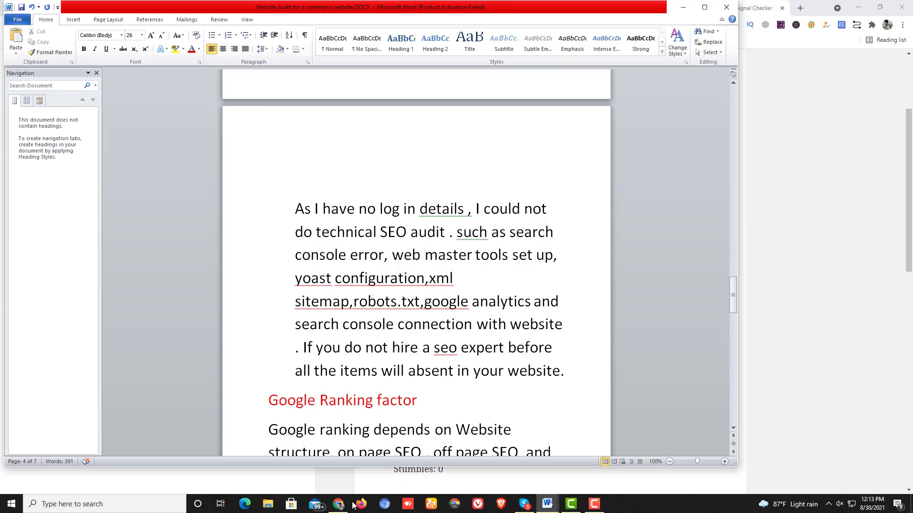
Step: Review the Site compliance section, including Robots.txt and XML Sitemaps, in the third SEOquake diagnosis report in Chrome
click(338, 504)
click(656, 9)
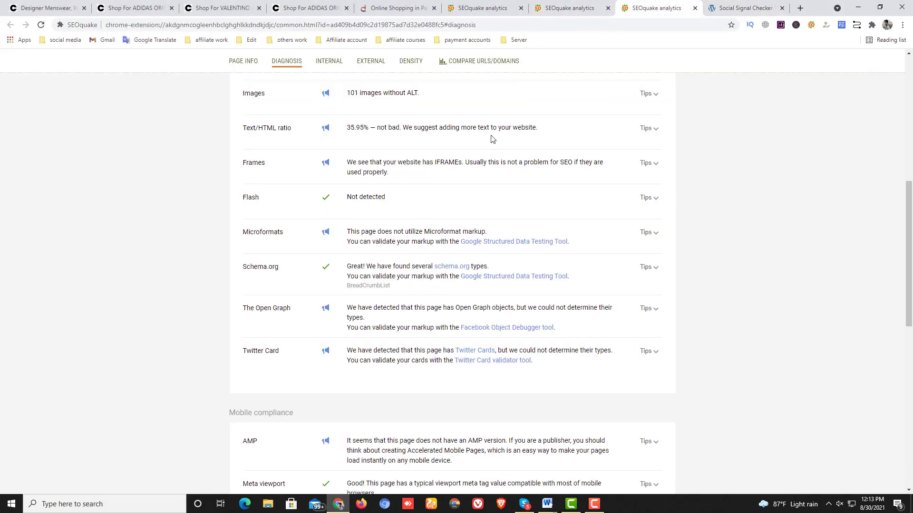
scroll(515, 165, up, 2)
scroll(497, 175, down, 10)
scroll(409, 200, up, 1)
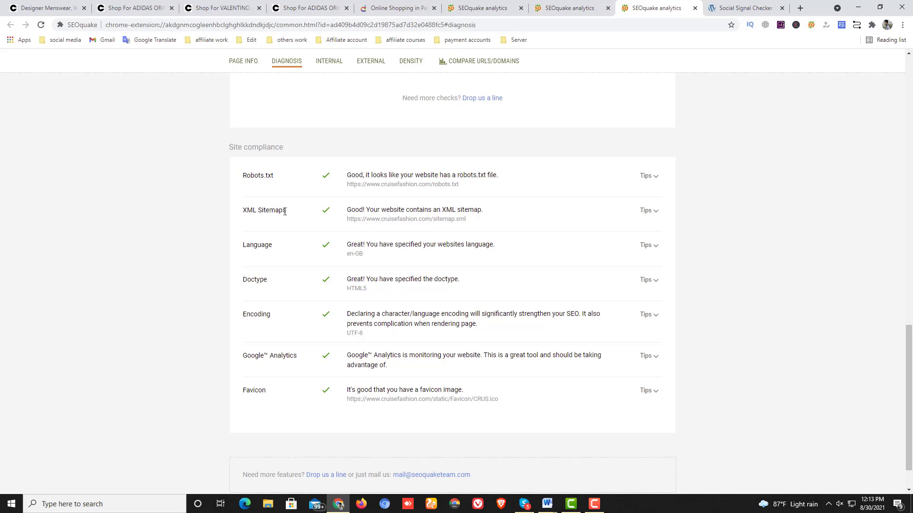
scroll(376, 219, down, 1)
scroll(340, 233, up, 1)
Step: In the Word audit, insert a blank line before the "If you do not hire a seo expert" sentence and add space around the Google Ranking factor heading
click(548, 504)
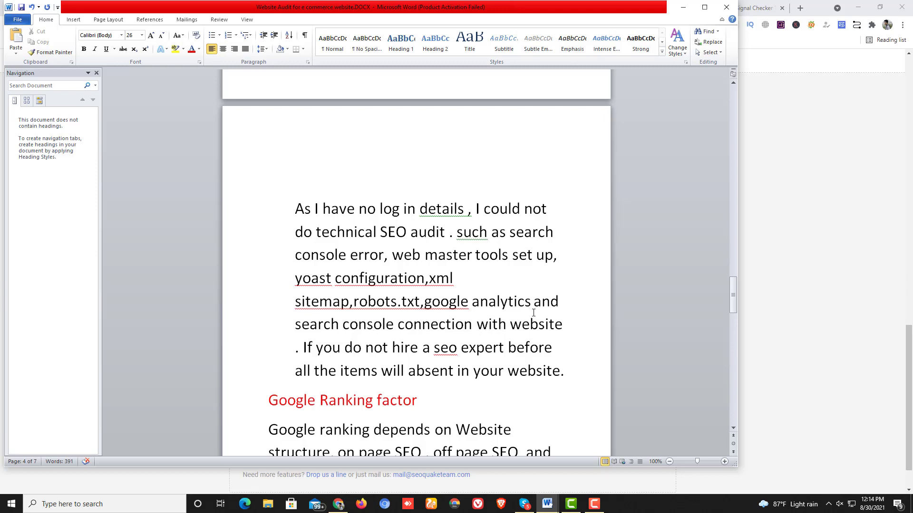
scroll(533, 313, down, 1)
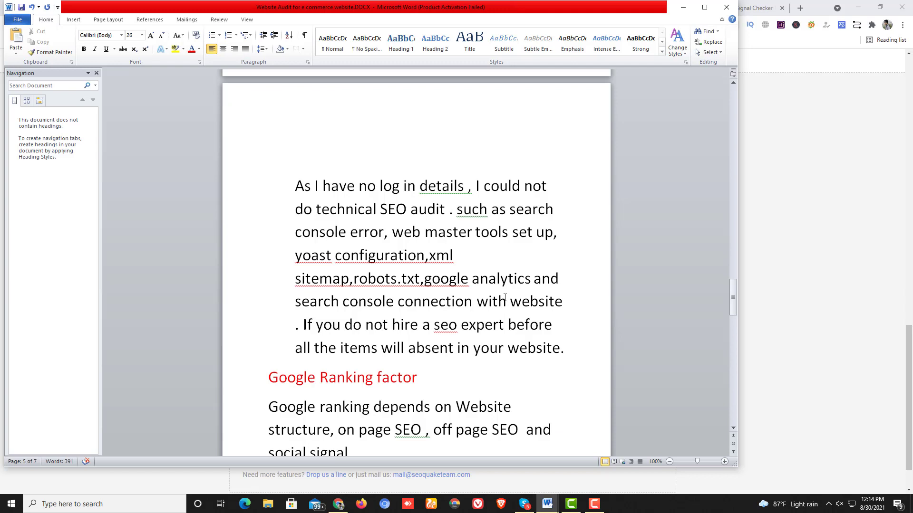
click(295, 324)
key(Return)
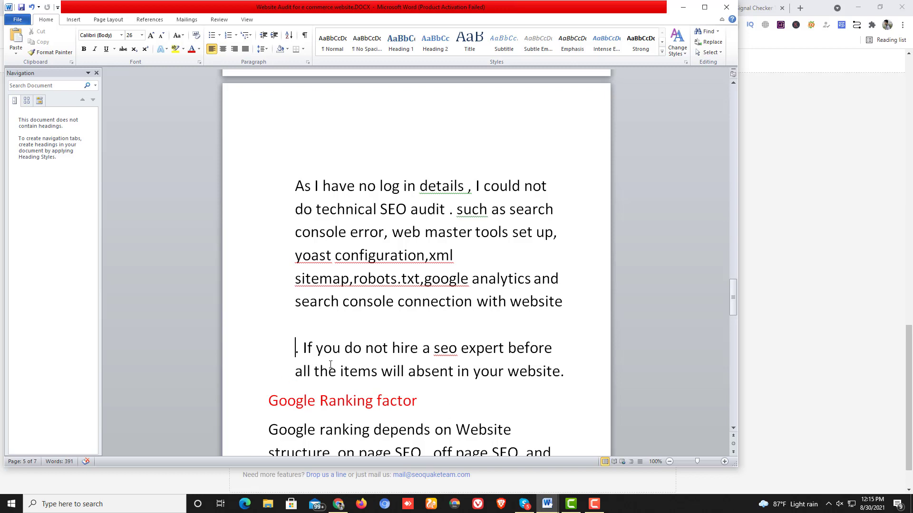
key(ctrl+z)
key(ctrl+z)
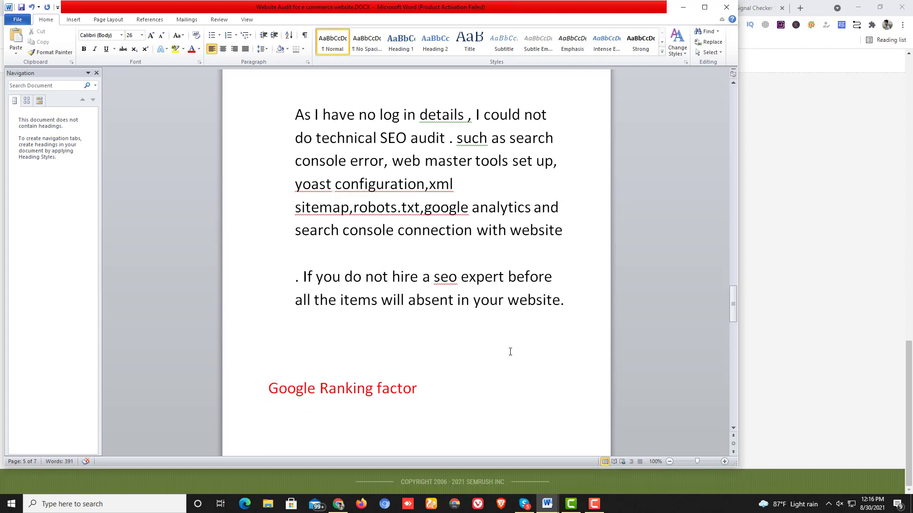
Step: Review the audit from the Keyword selection section through the problem list to the technical SEO note
scroll(510, 352, up, 15)
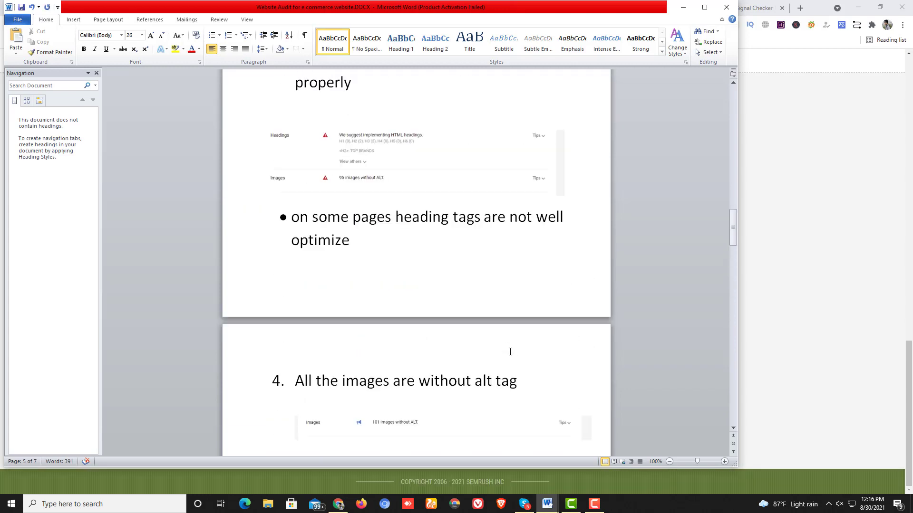
scroll(510, 352, up, 15)
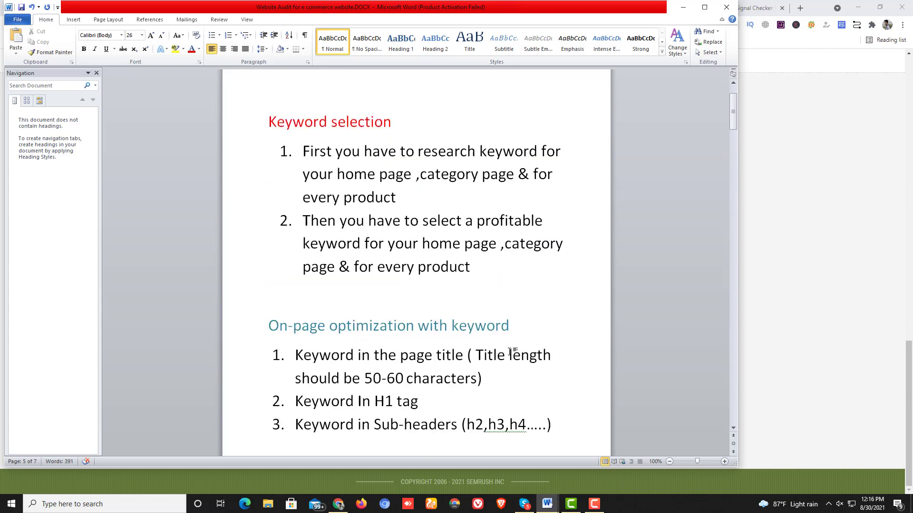
scroll(443, 264, down, 2)
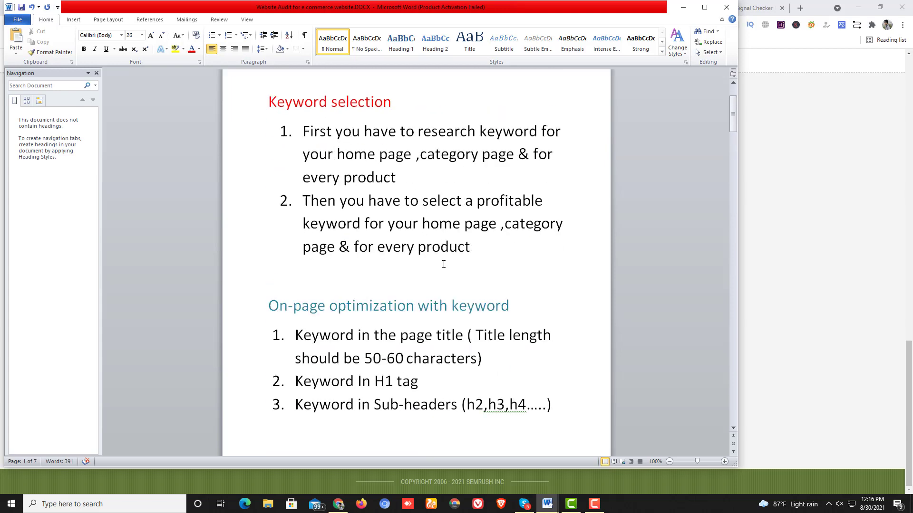
scroll(443, 264, down, 15)
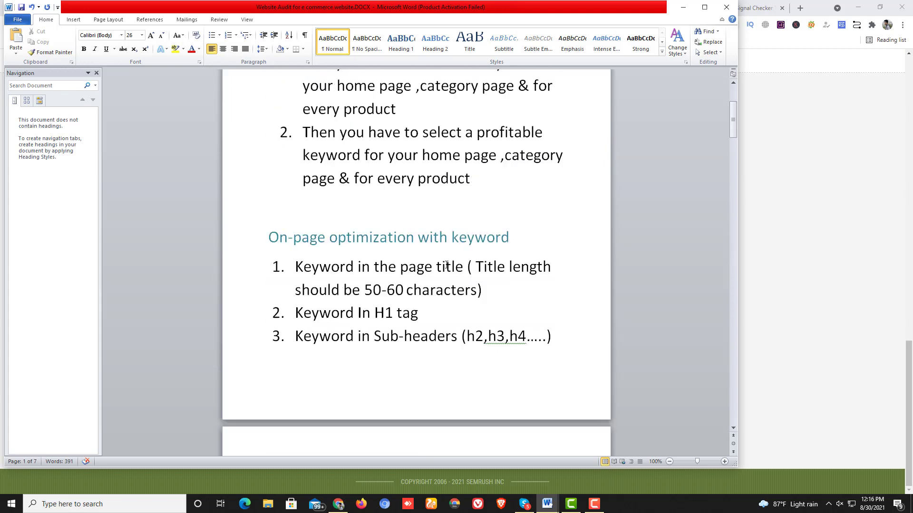
scroll(447, 265, down, 3)
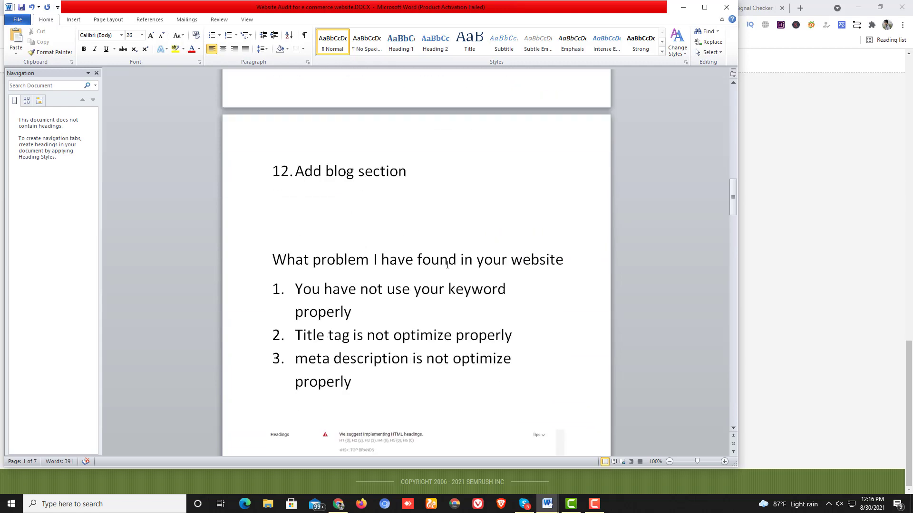
scroll(448, 264, down, 4)
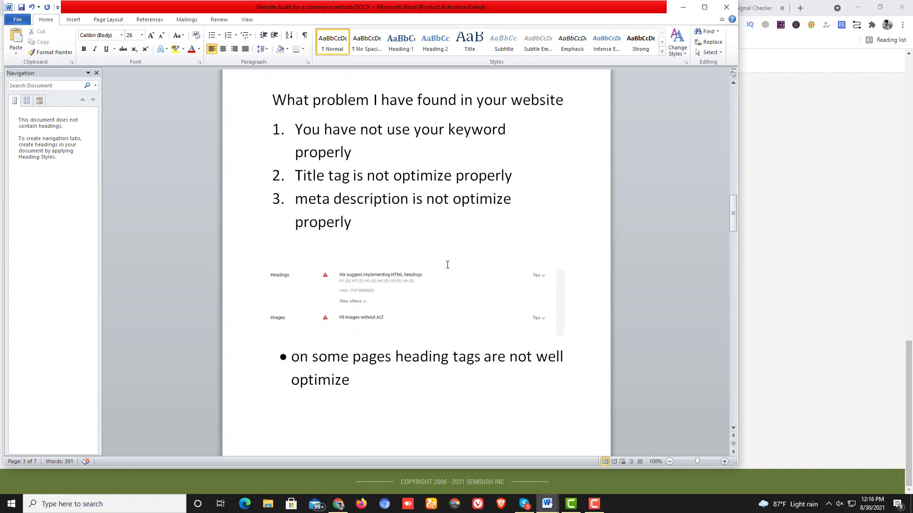
scroll(448, 265, down, 12)
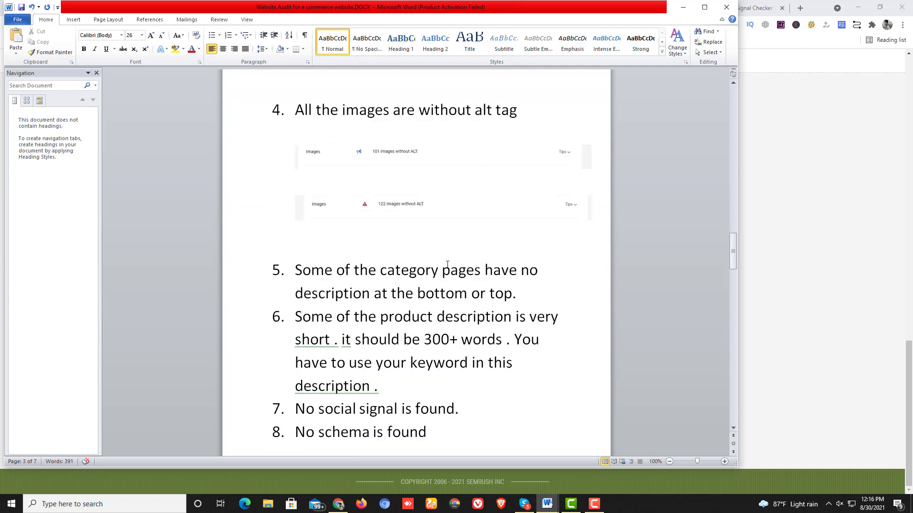
scroll(448, 264, down, 8)
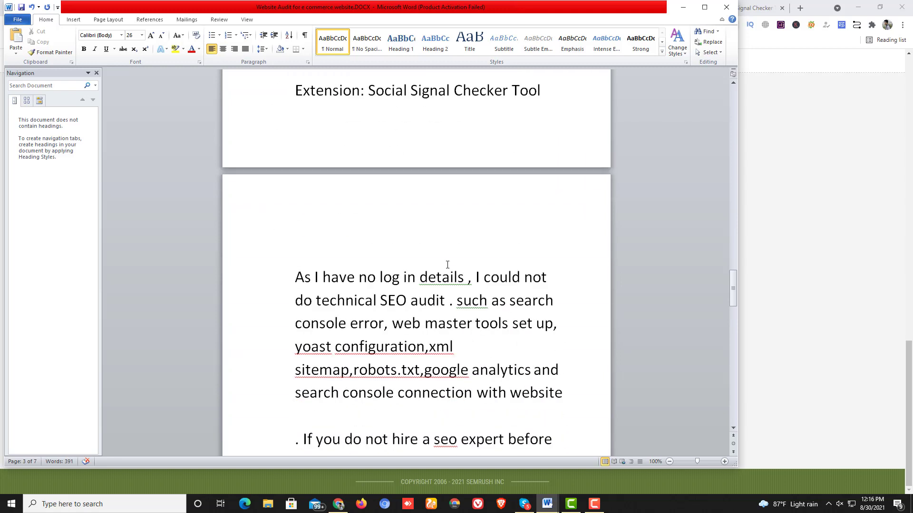
Step: Examine the Google Ranking factor section and the structural problem screenshots in the audit
scroll(448, 265, down, 3)
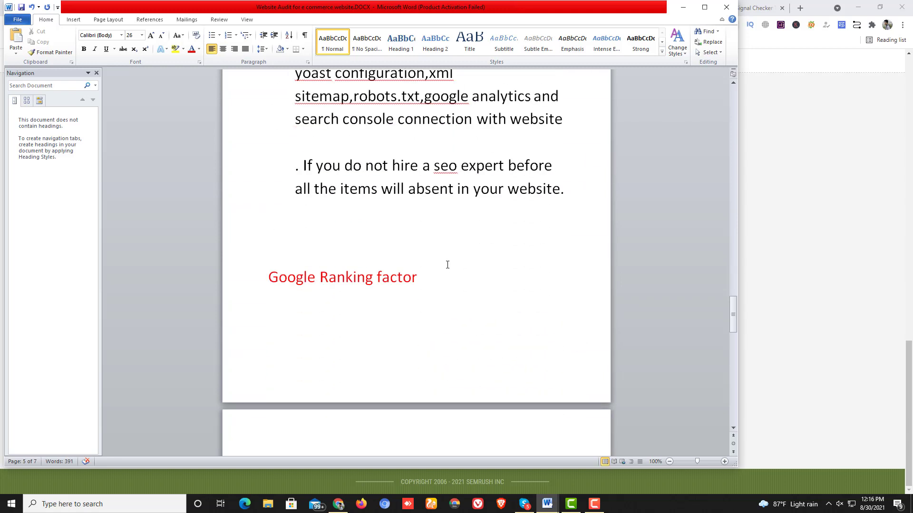
scroll(446, 265, down, 2)
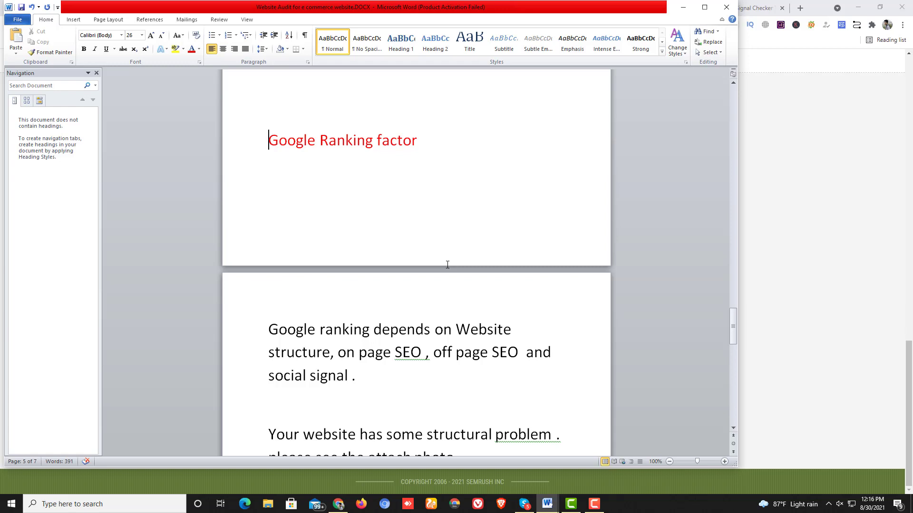
scroll(447, 265, down, 3)
scroll(448, 285, up, 2)
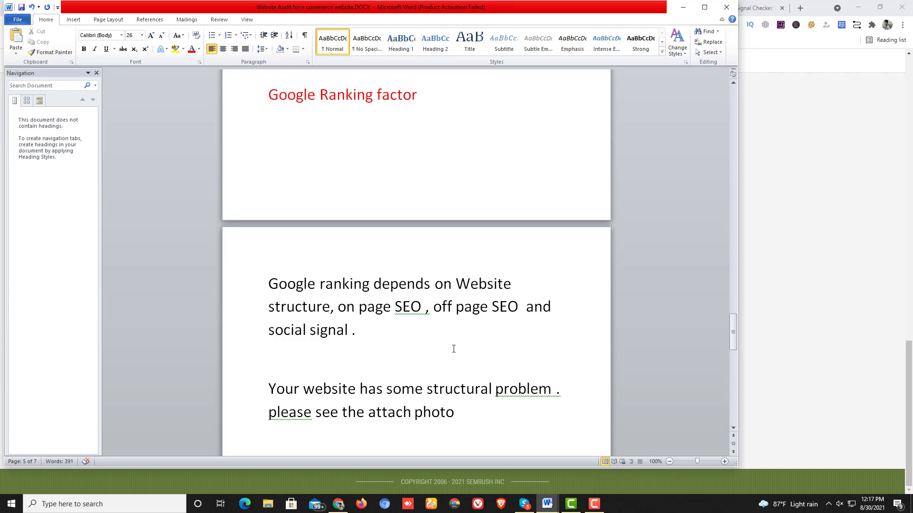
scroll(341, 268, up, 1)
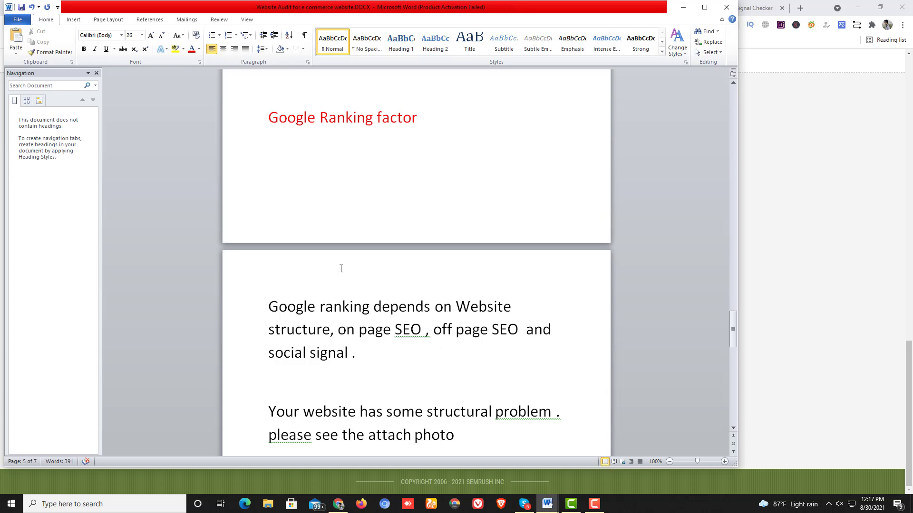
scroll(372, 199, down, 1)
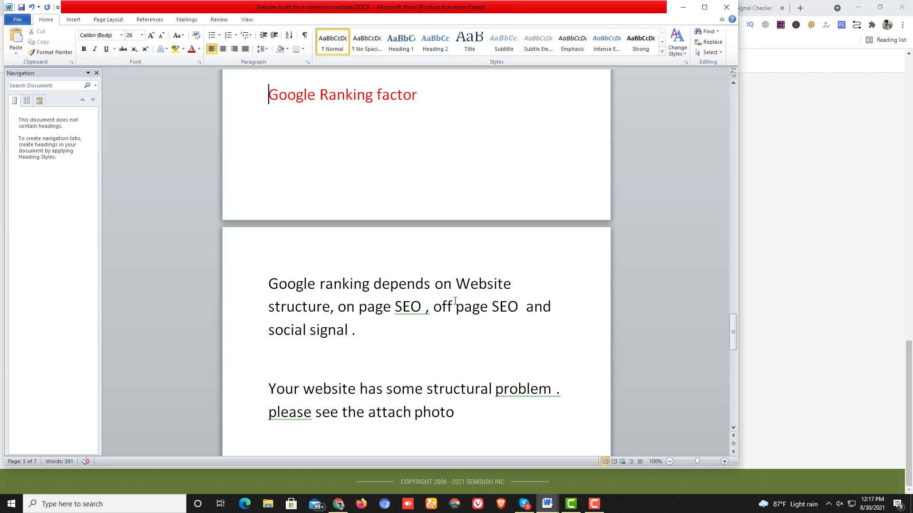
scroll(405, 304, down, 3)
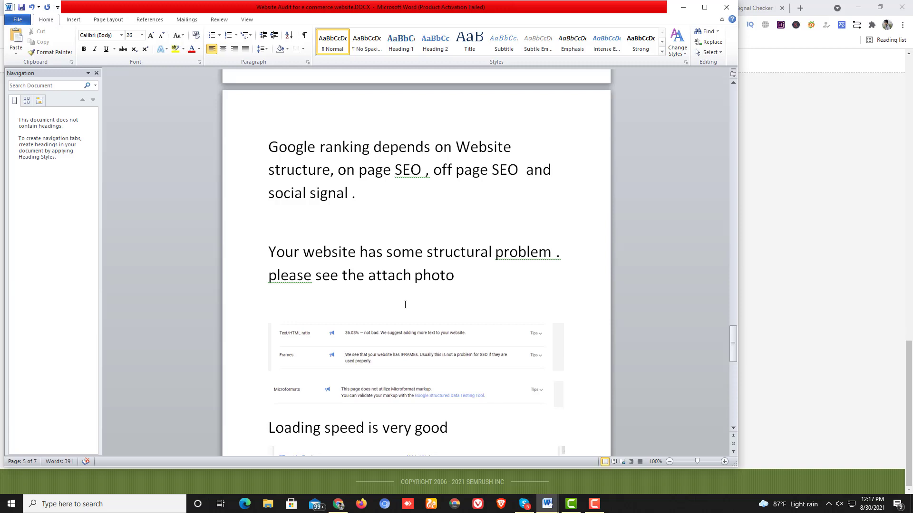
Step: Compare the audit's structural problem screenshots with the Text/HTML ratio, Frames, Microformats and AMP checks in the SEOquake report in Chrome
scroll(405, 304, down, 1)
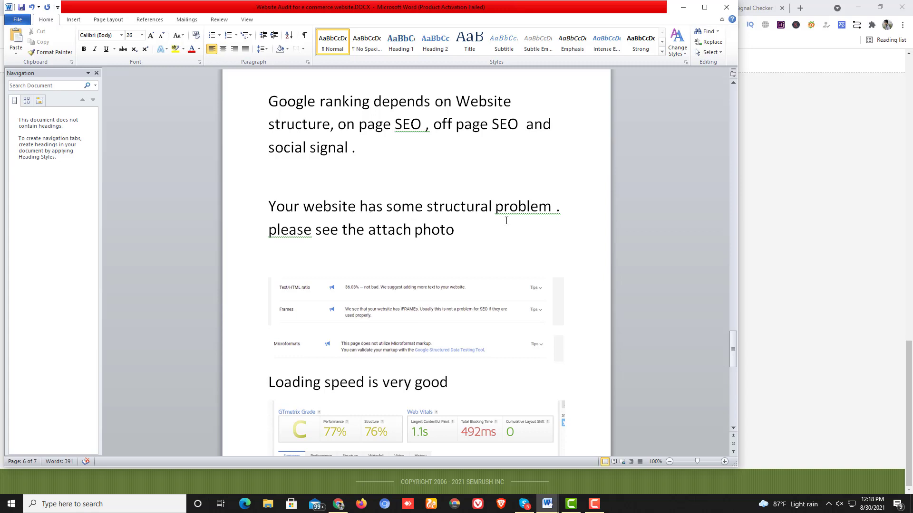
scroll(402, 238, down, 1)
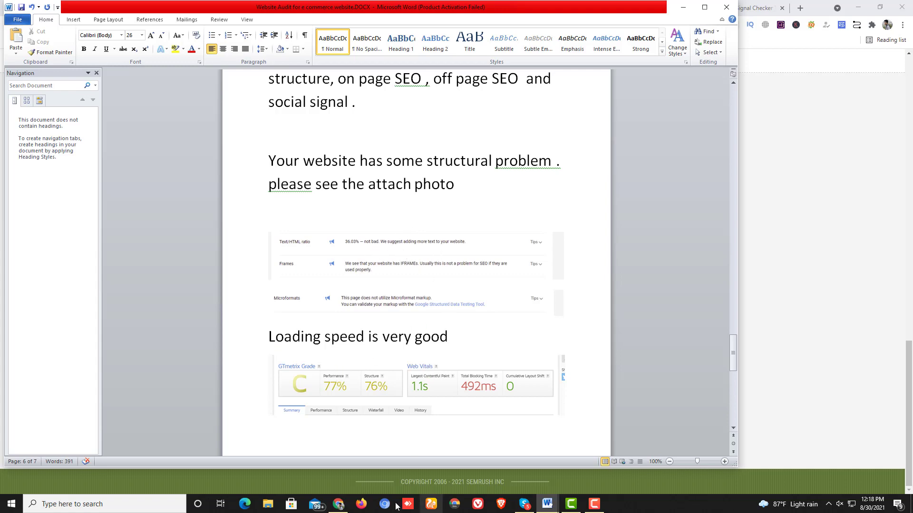
click(343, 506)
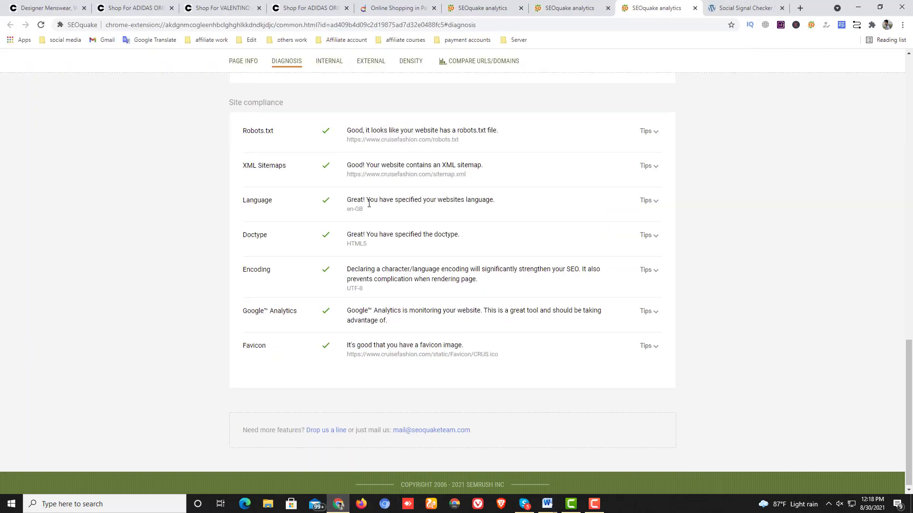
scroll(571, 161, up, 5)
scroll(534, 105, down, 2)
scroll(540, 120, up, 4)
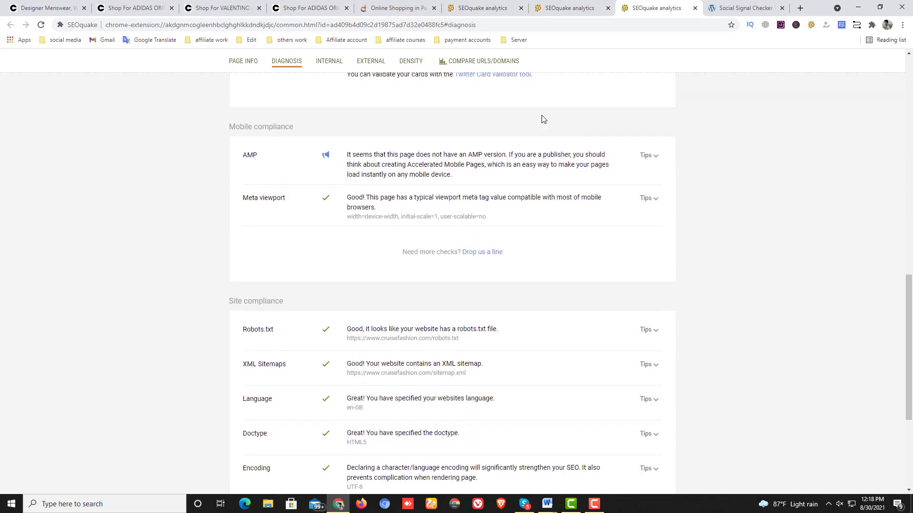
scroll(416, 156, up, 4)
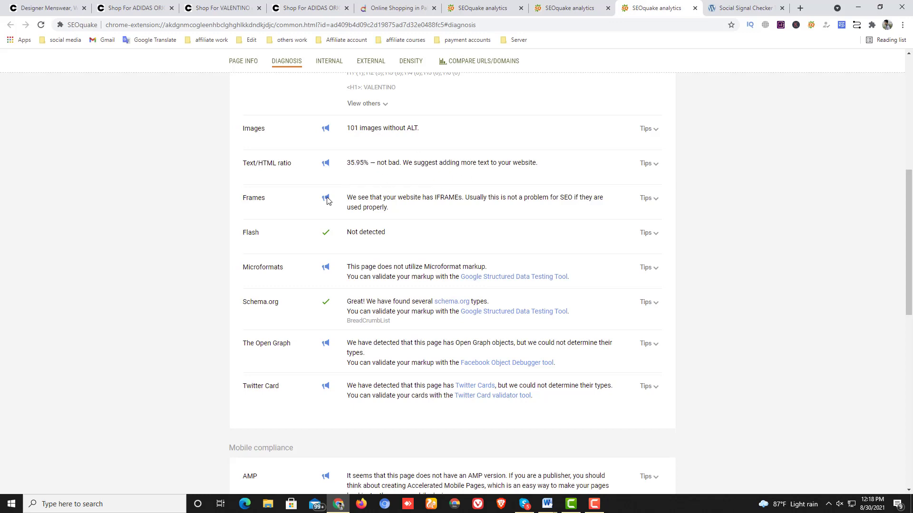
scroll(333, 199, down, 1)
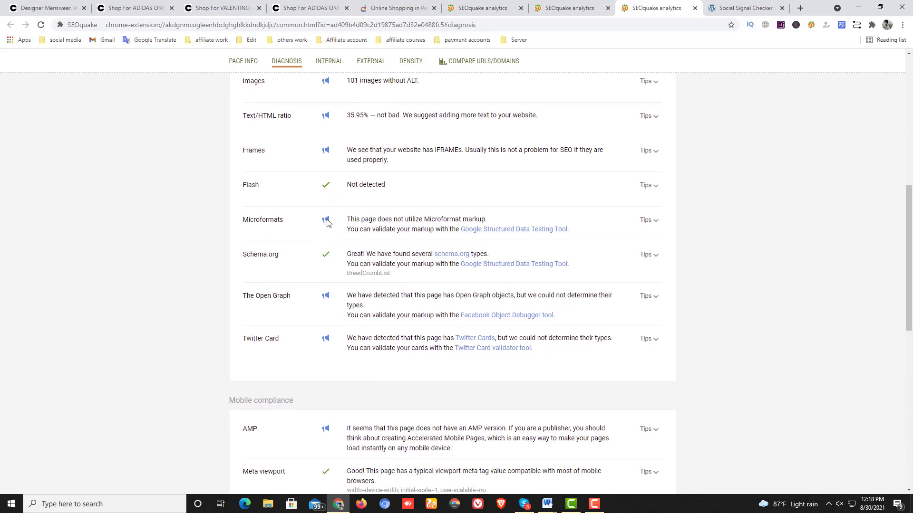
scroll(327, 224, down, 3)
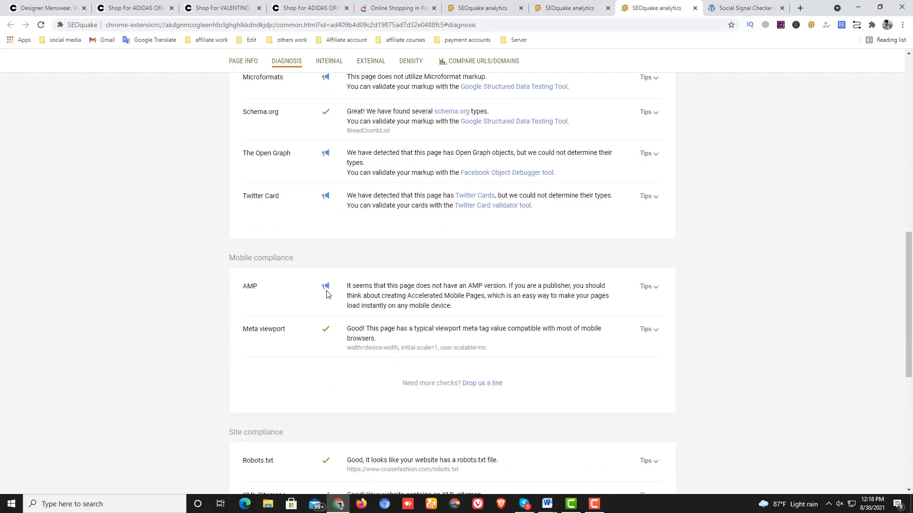
scroll(428, 291, up, 1)
scroll(461, 292, up, 3)
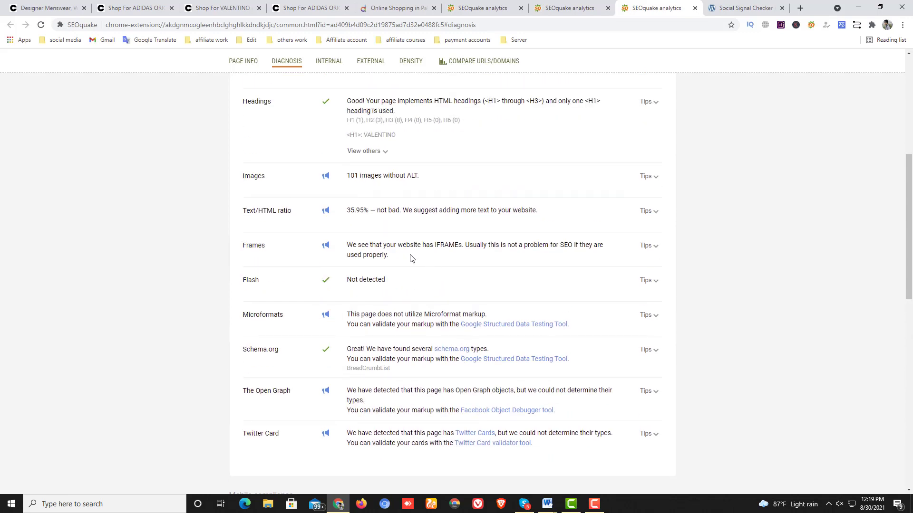
Step: Switch back to the Word audit and review the structural problem screenshots and the "Loading speed is very good" section
mouse_move(547, 503)
click(505, 464)
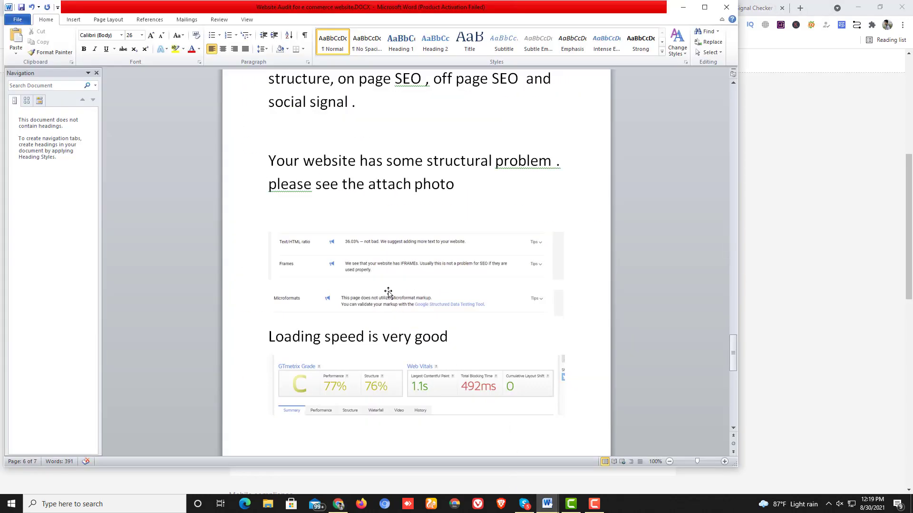
scroll(384, 281, up, 1)
scroll(384, 281, down, 1)
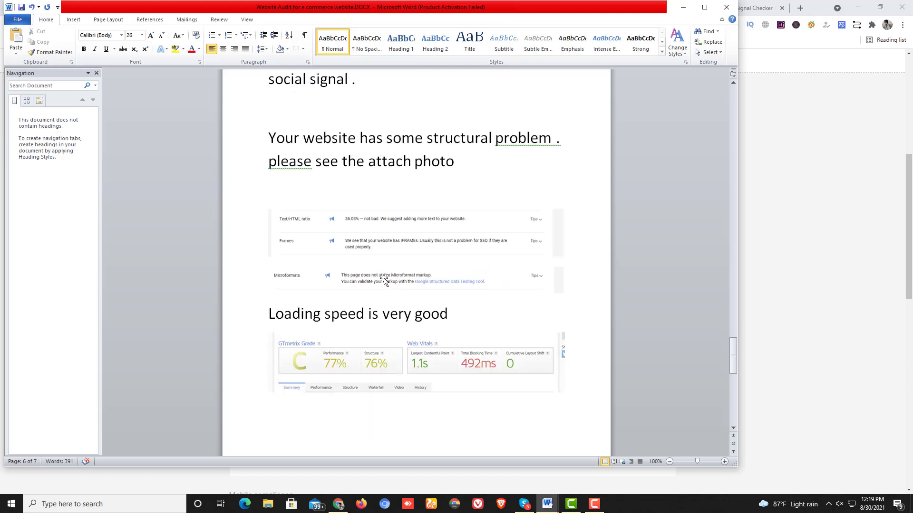
scroll(384, 280, down, 1)
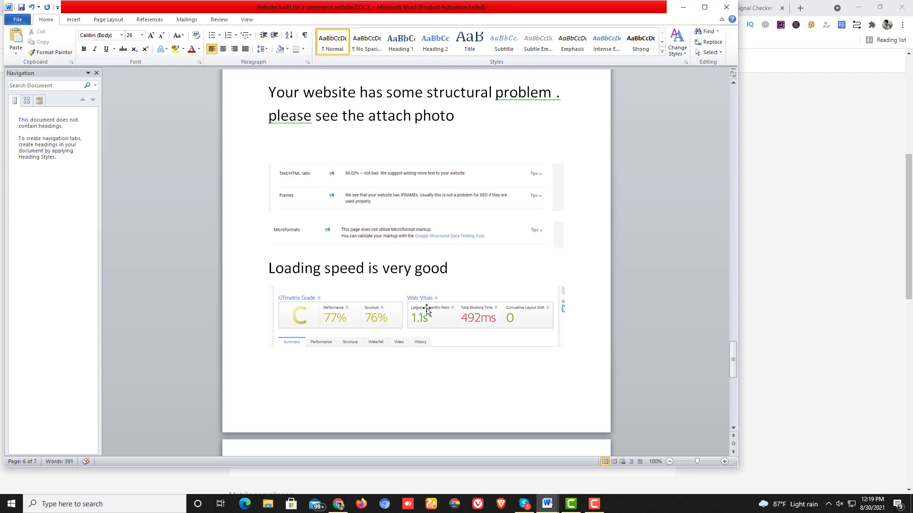
Step: Switch to Chrome, search for gtmetrix in a new tab and open the GTmetrix site
click(338, 505)
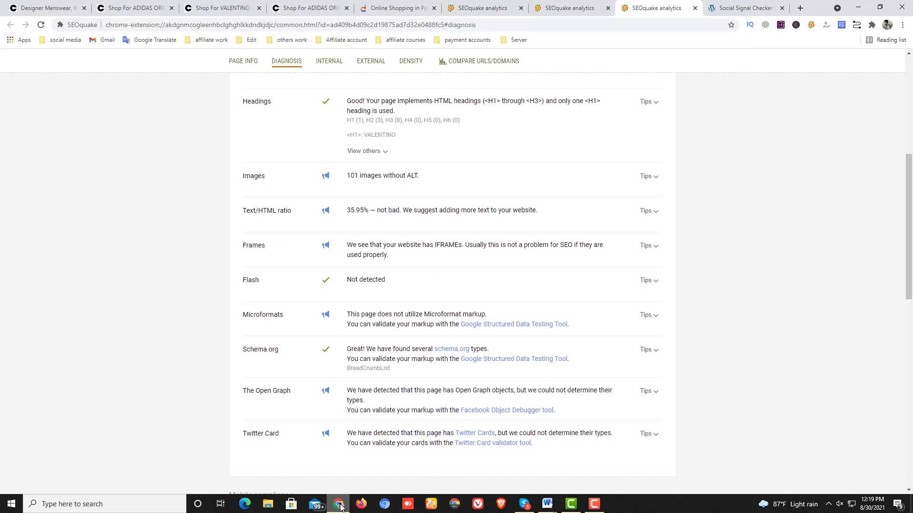
key(ctrl+t)
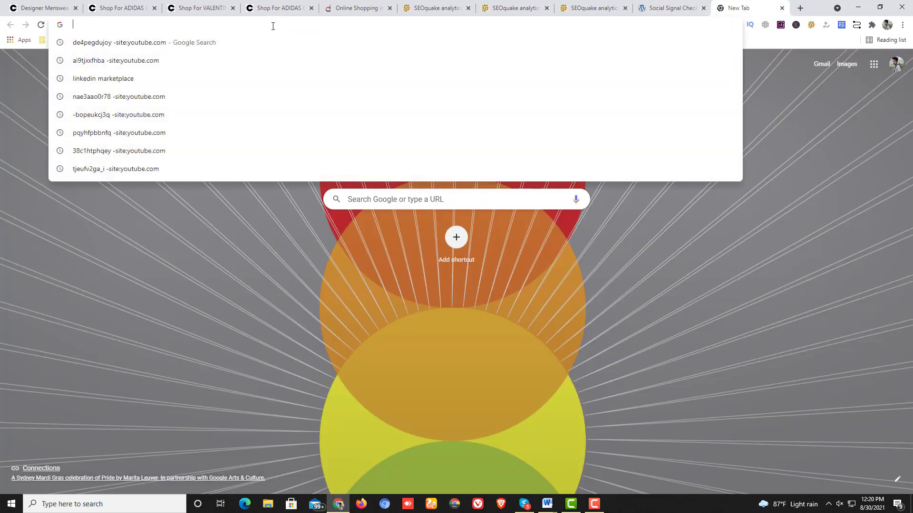
text(gtme)
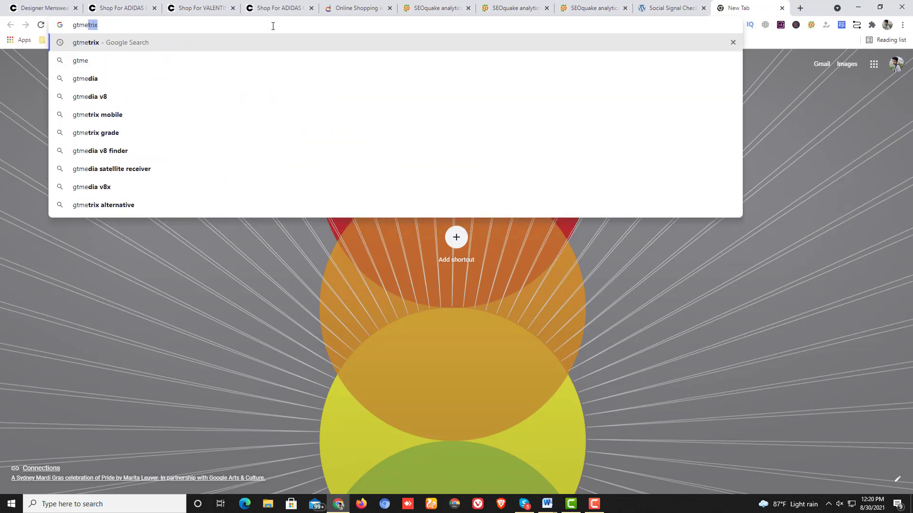
key(Return)
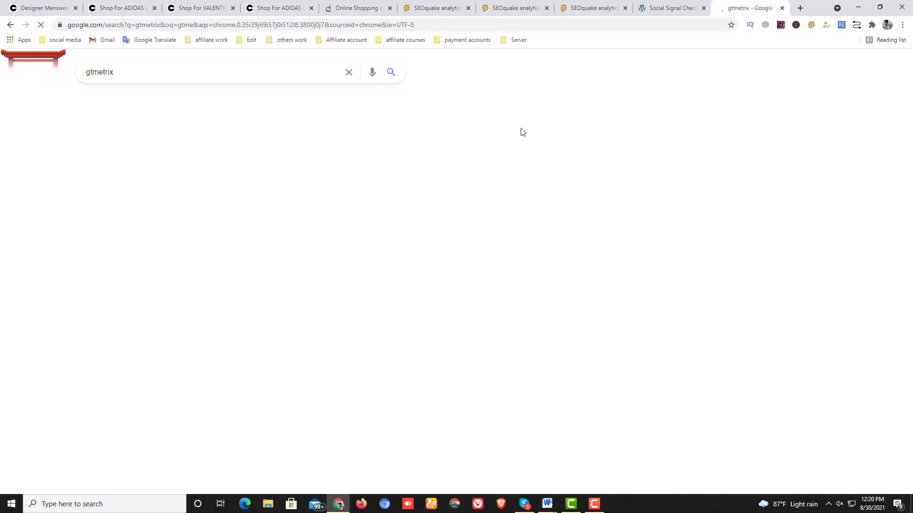
click(124, 161)
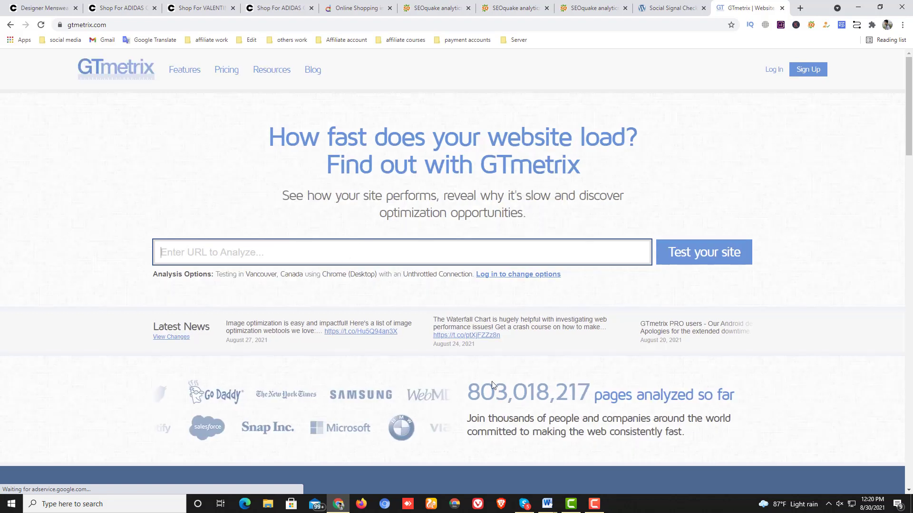
key(ctrl+1)
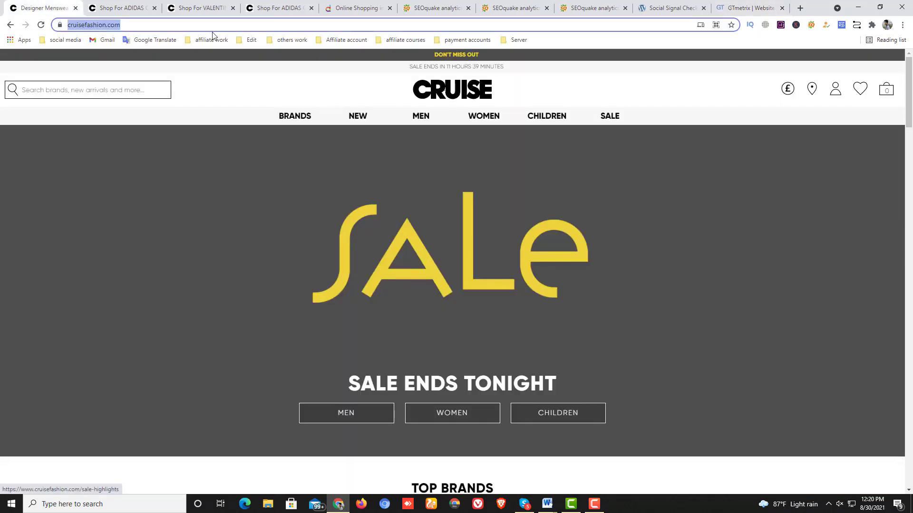
click(749, 9)
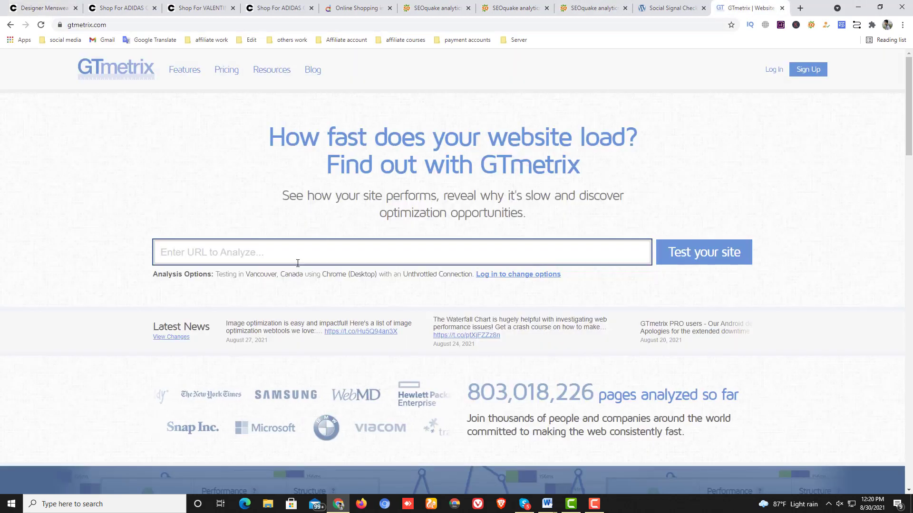
click(285, 253)
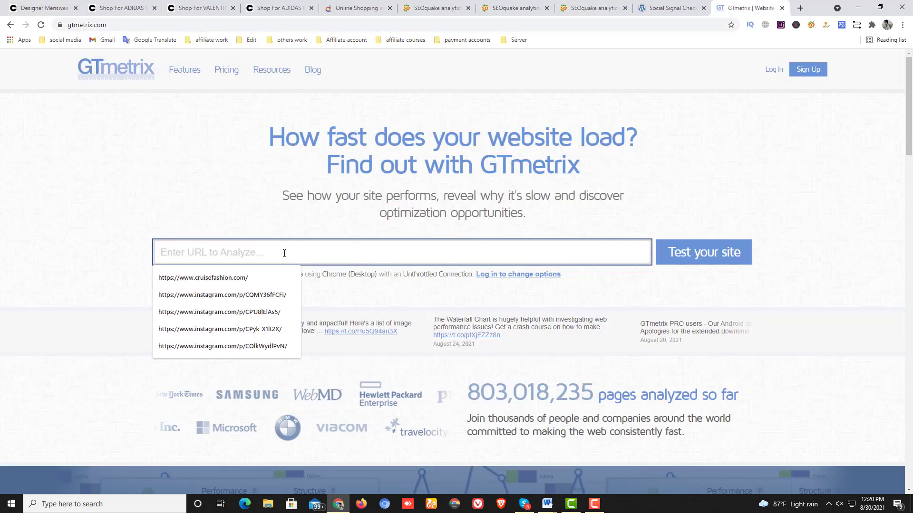
text(https://www.cruisefashion.com/)
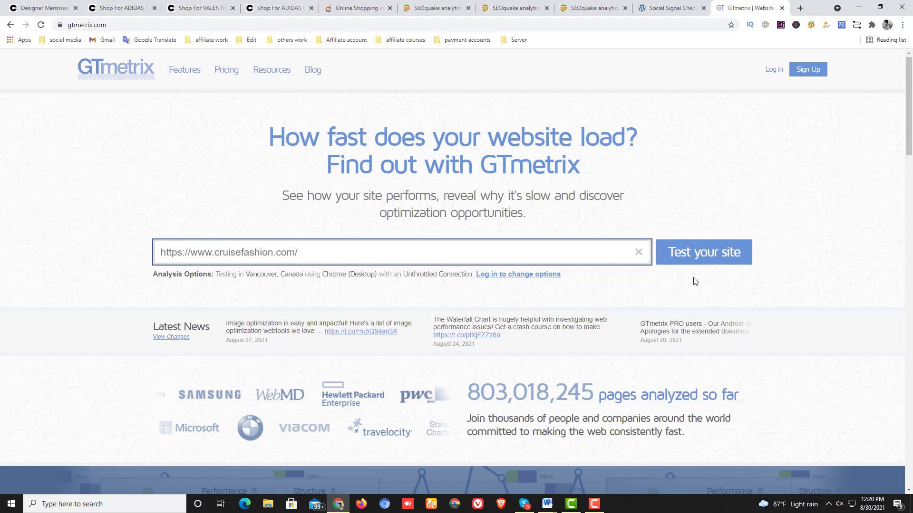
click(691, 253)
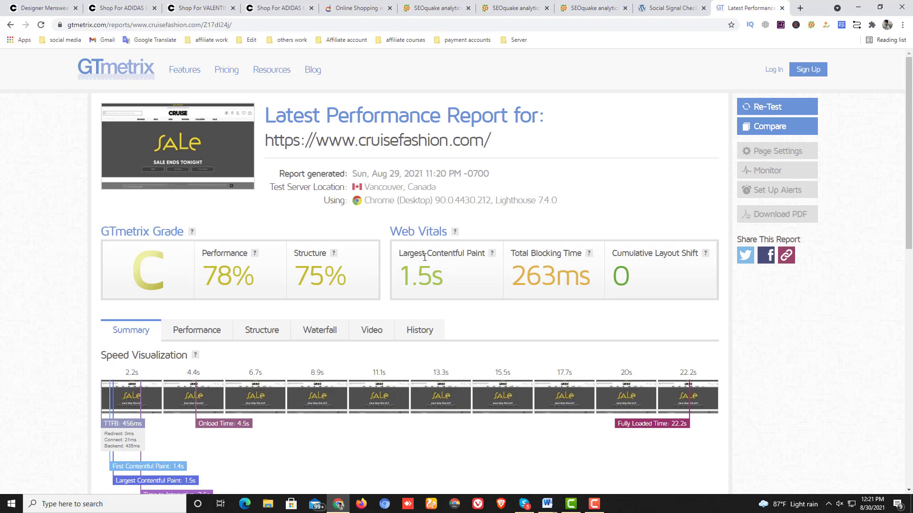
Step: Check the Largest Contentful Paint value under Web Vitals in the GTmetrix report
drag(399, 281, 434, 280)
click(428, 283)
drag(431, 285, 405, 282)
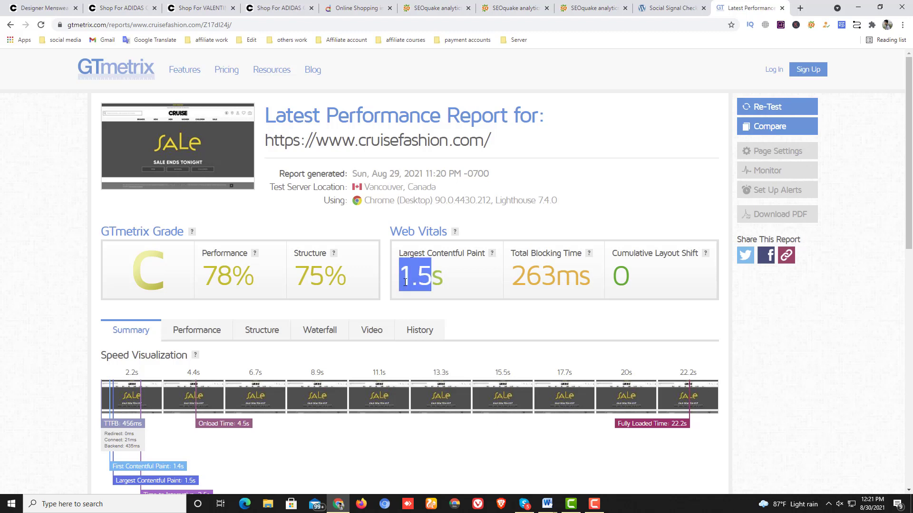
click(404, 282)
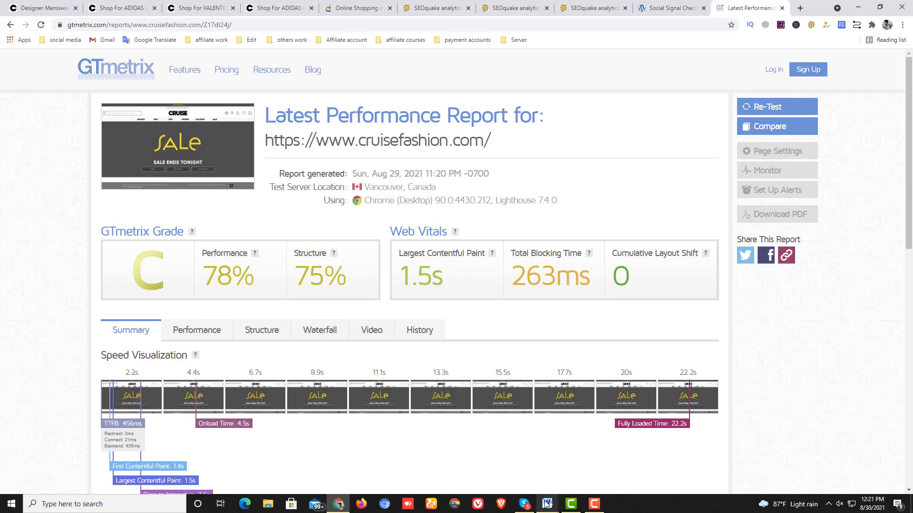
Step: Switch to the Word audit and review the loading speed section with its GTmetrix screenshot, down to the business tips heading
mouse_move(548, 502)
click(511, 468)
scroll(442, 333, down, 5)
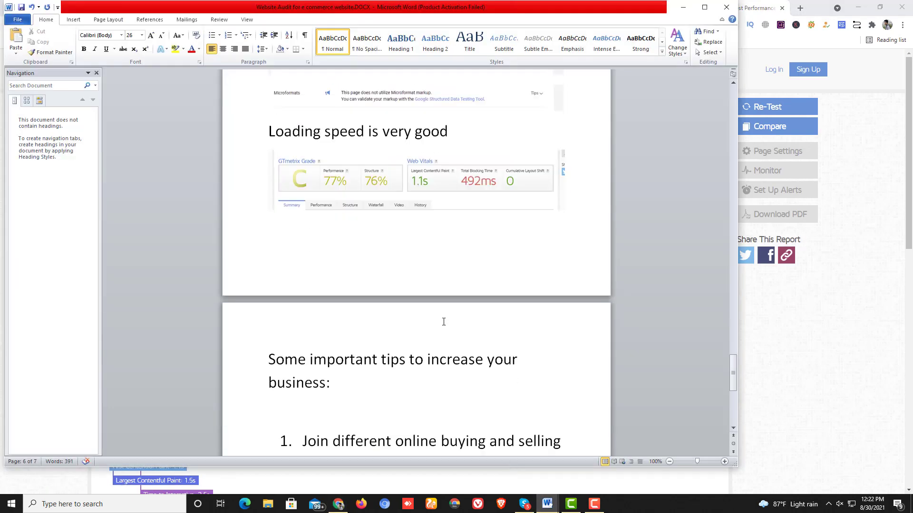
scroll(442, 328, up, 6)
scroll(442, 323, up, 2)
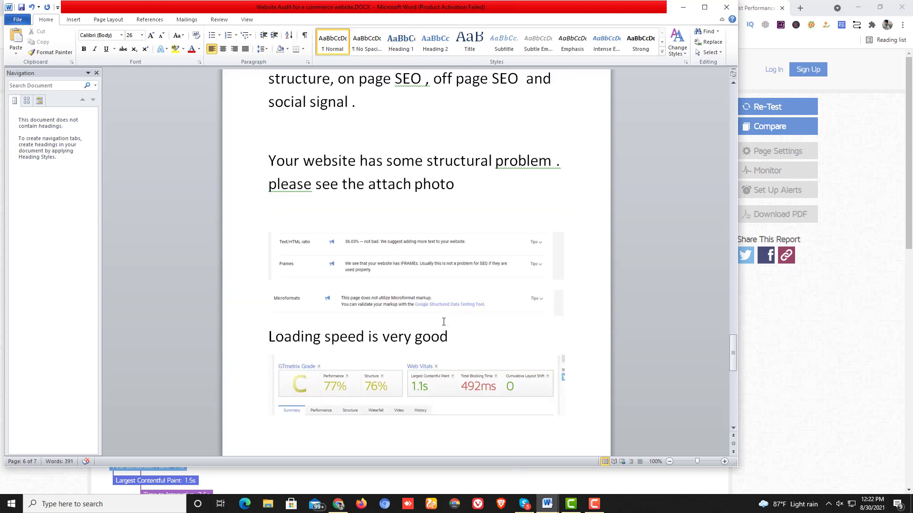
scroll(443, 323, down, 5)
scroll(442, 323, up, 3)
scroll(443, 324, up, 1)
scroll(443, 323, down, 4)
scroll(444, 322, down, 5)
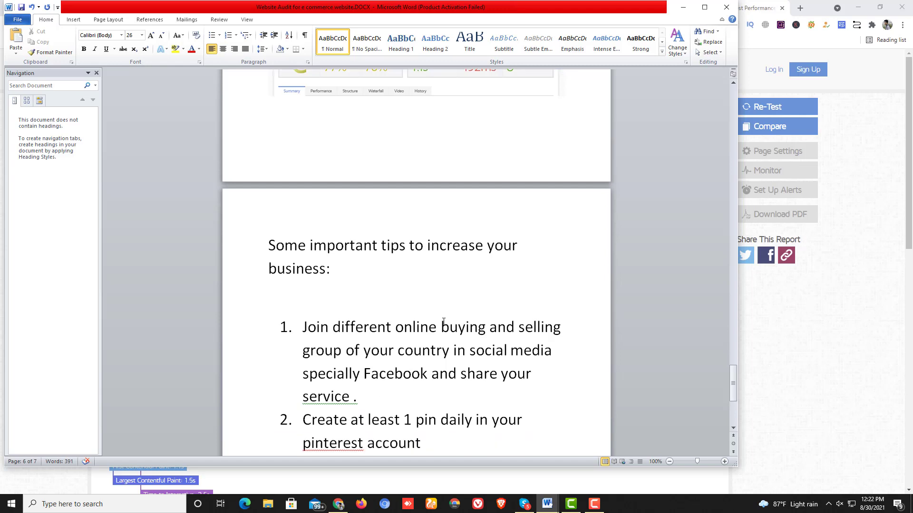
Step: Read the three numbered tips under "Some important tips to increase your business" on the audit's last page
scroll(408, 318, up, 2)
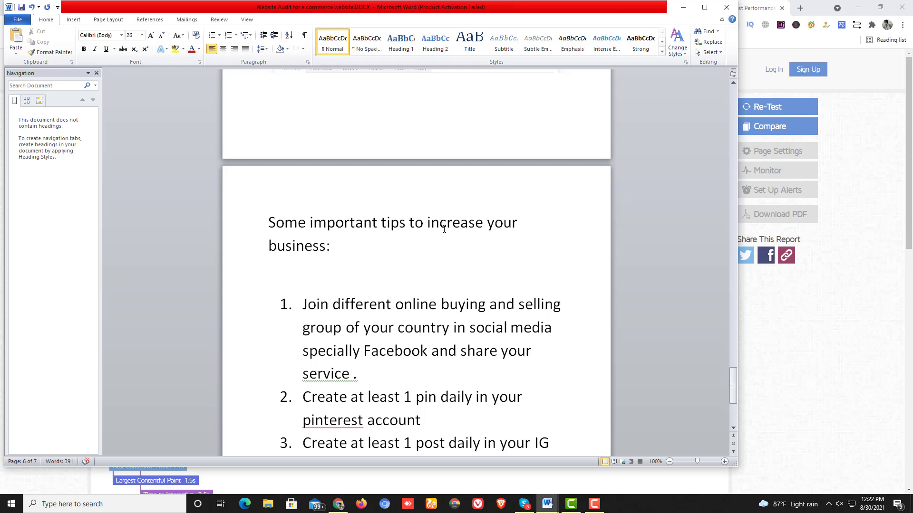
scroll(423, 255, down, 2)
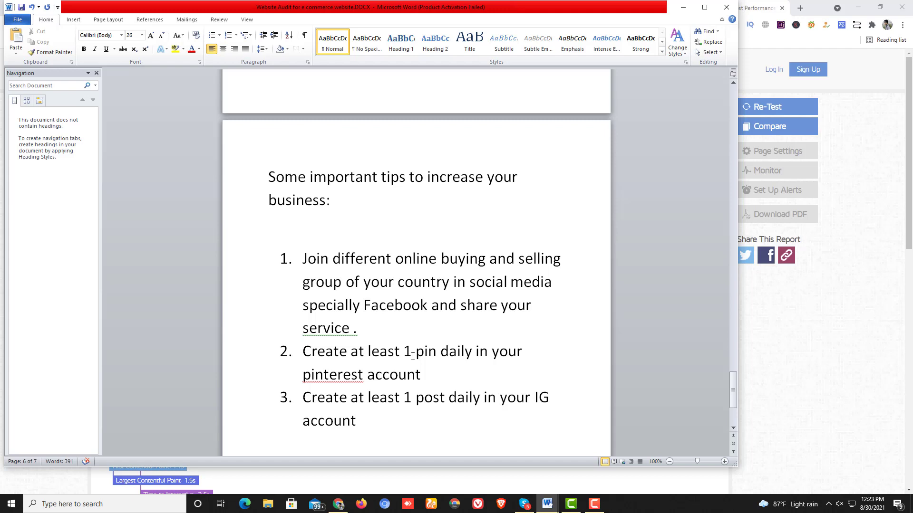
scroll(571, 166, down, 3)
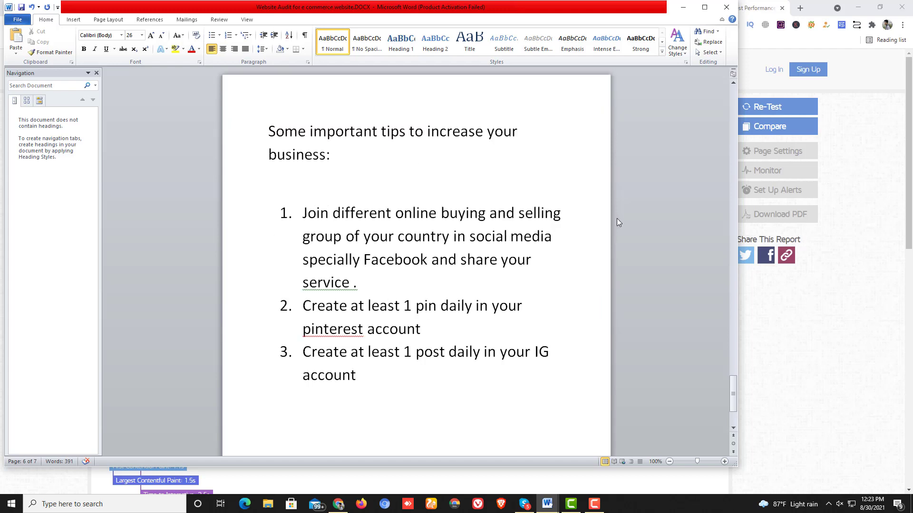
scroll(618, 228, up, 2)
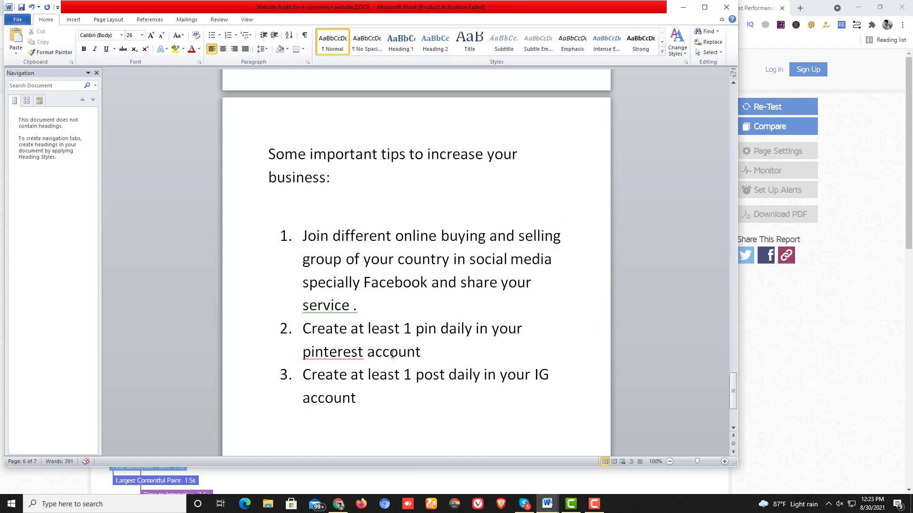
scroll(397, 357, down, 1)
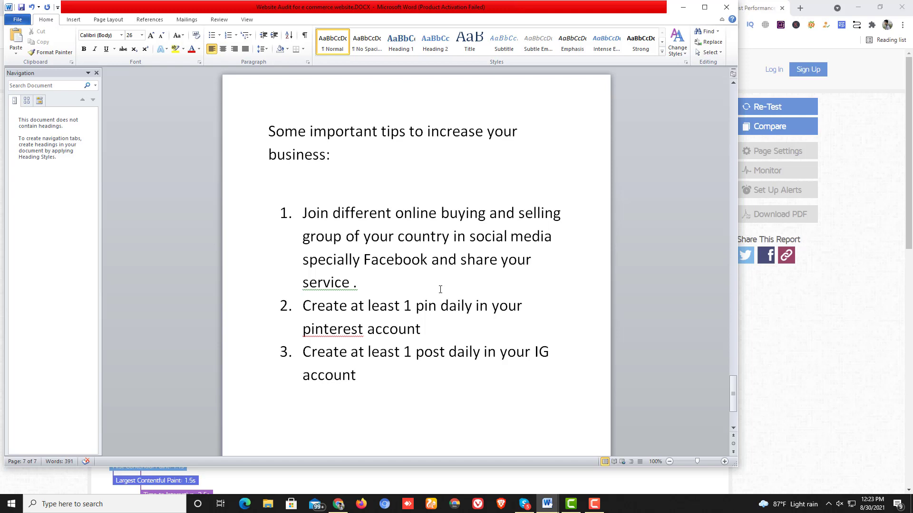
scroll(461, 336, down, 5)
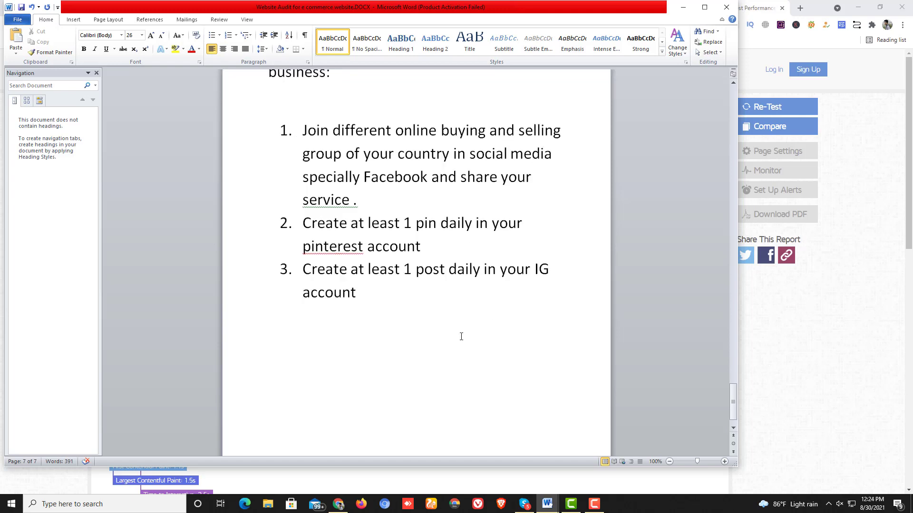
scroll(468, 339, up, 6)
scroll(380, 328, down, 4)
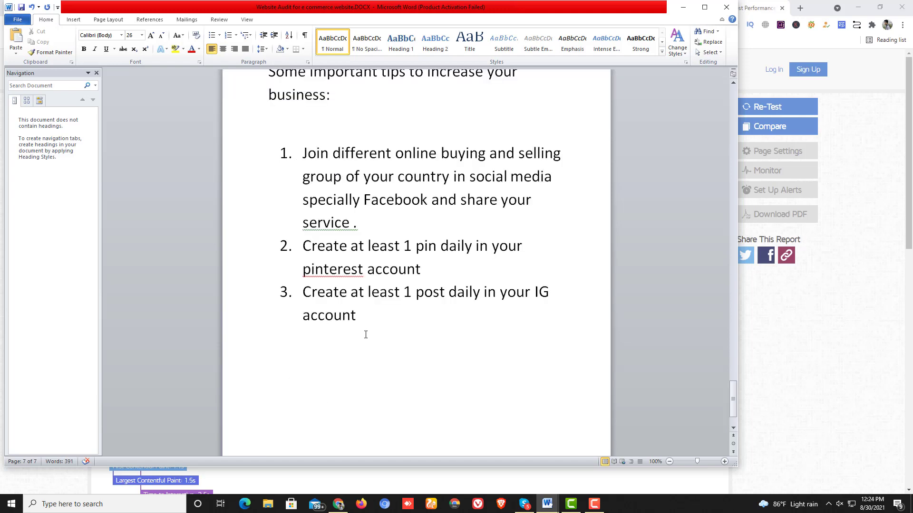
scroll(366, 334, down, 2)
Step: Return from the business tips to the technical SEO note earlier in the audit
scroll(385, 339, up, 8)
scroll(372, 342, up, 15)
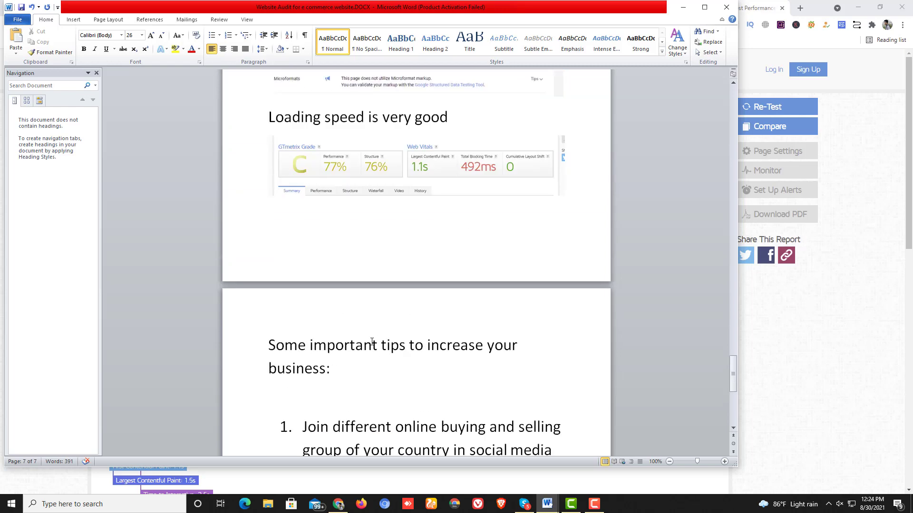
scroll(372, 341, up, 15)
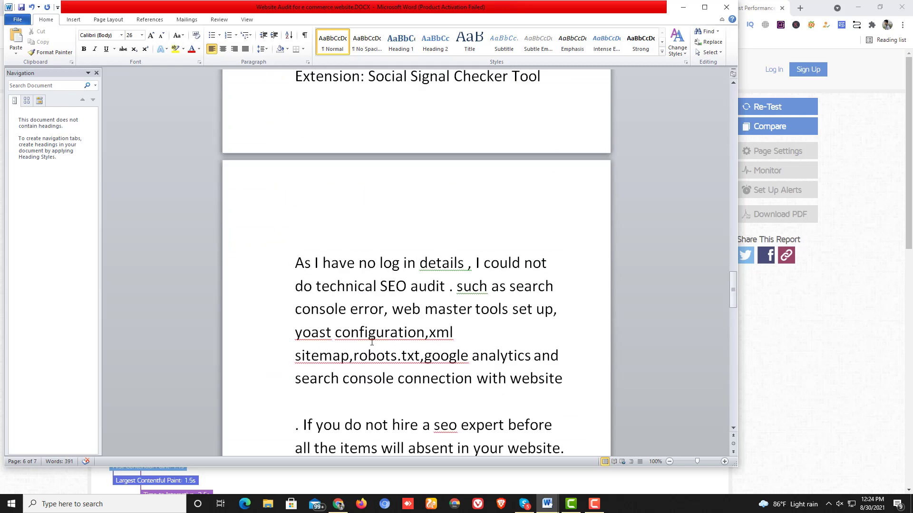
Step: Skim the website audit from its first page's keyword rules down to the list of problems found in the website
scroll(372, 342, up, 15)
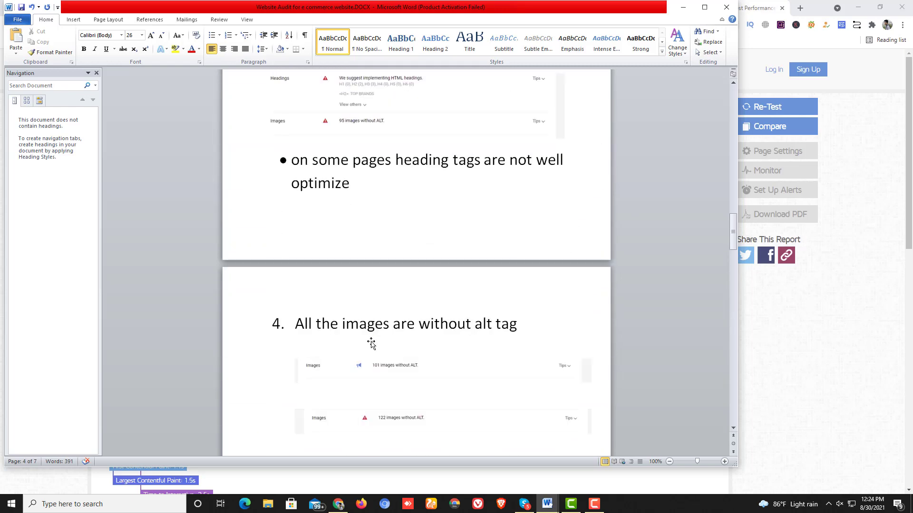
scroll(372, 341, up, 15)
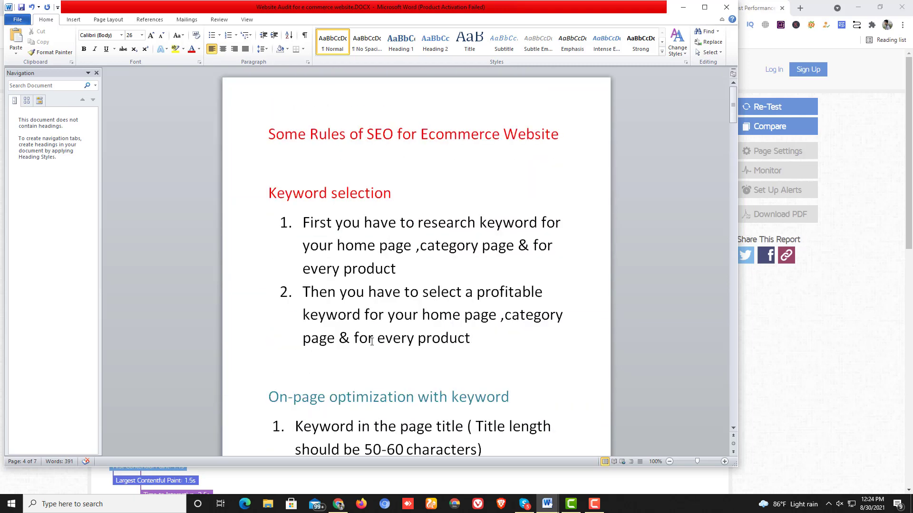
scroll(371, 342, down, 15)
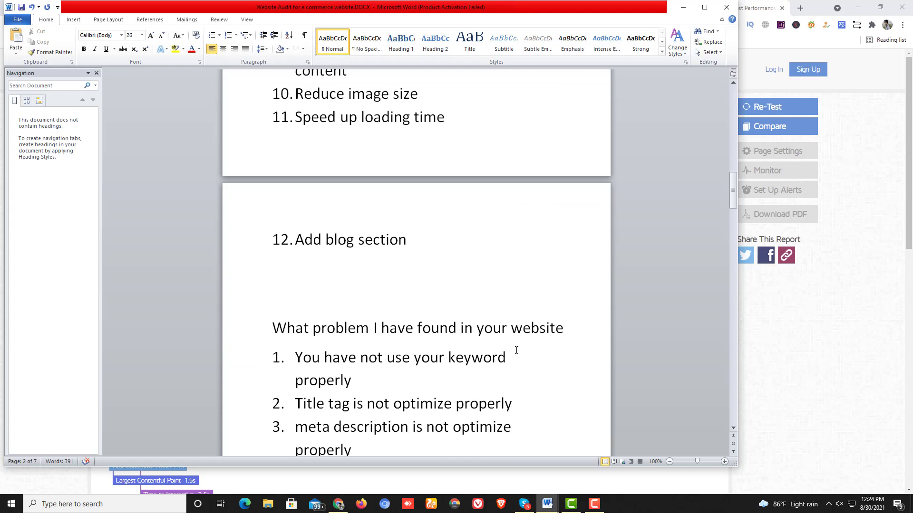
Step: Switch to on page seo.DOCX and review the simple home page audit template, from the title issue down to the offered services
mouse_move(546, 504)
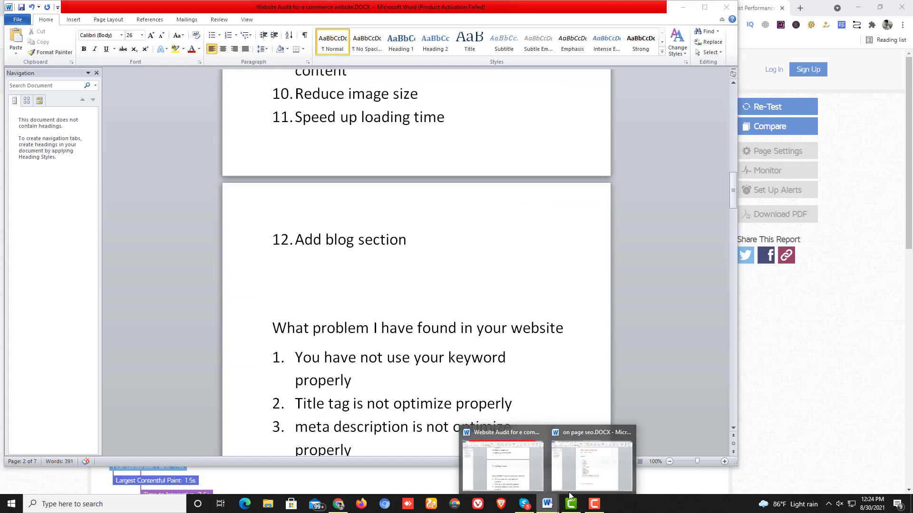
click(593, 482)
scroll(376, 323, down, 15)
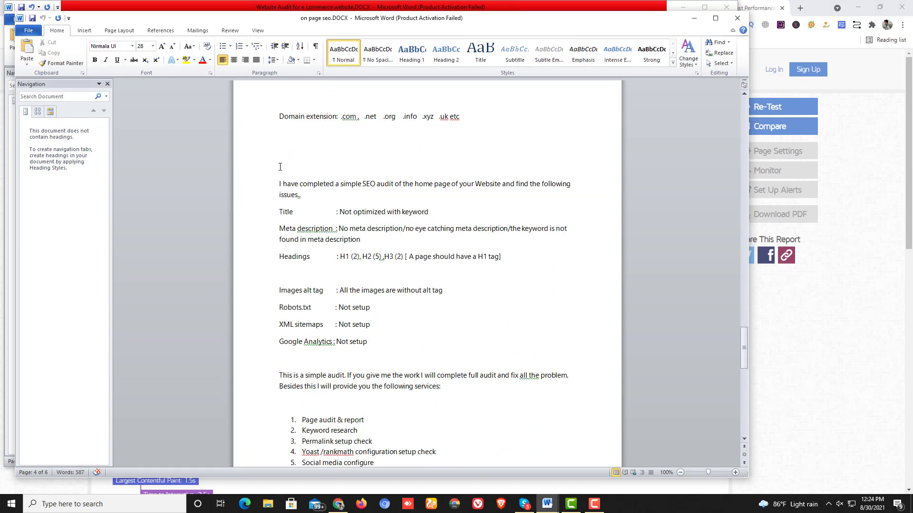
drag(279, 184, 401, 438)
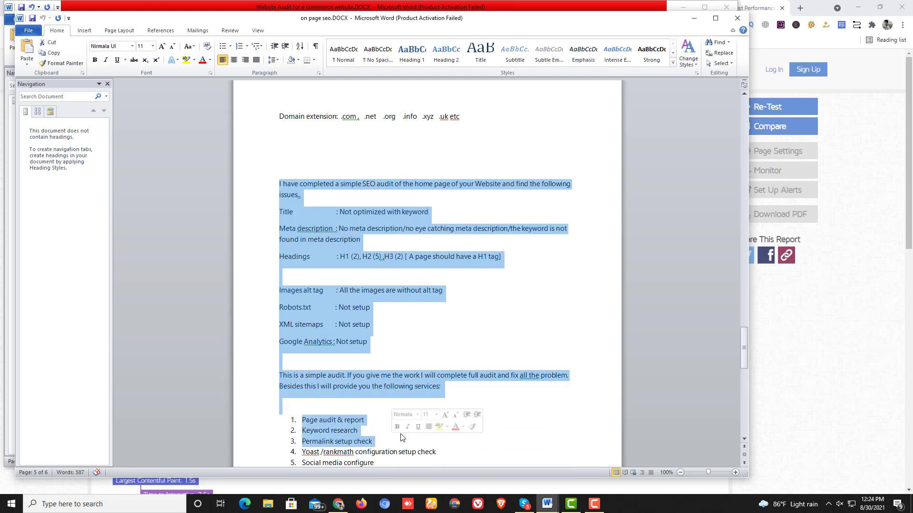
scroll(381, 366, down, 1)
click(381, 353)
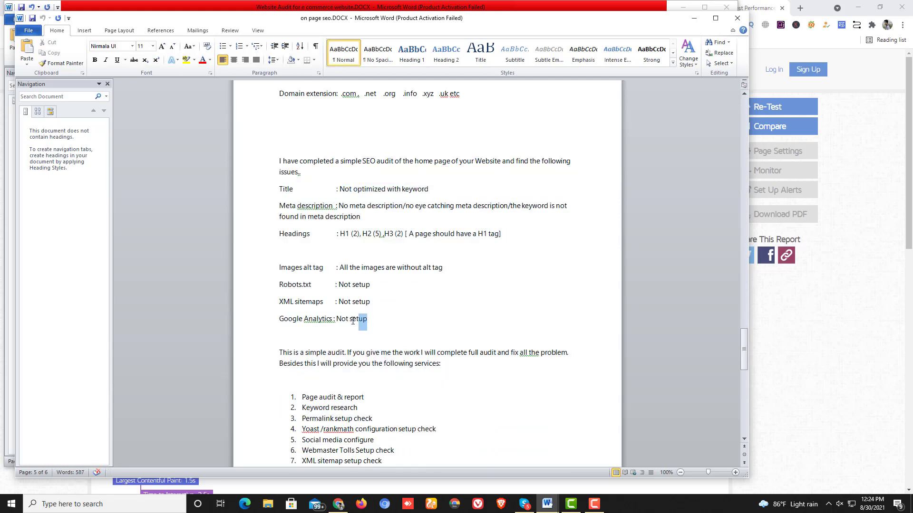
drag(353, 322, 343, 238)
click(348, 258)
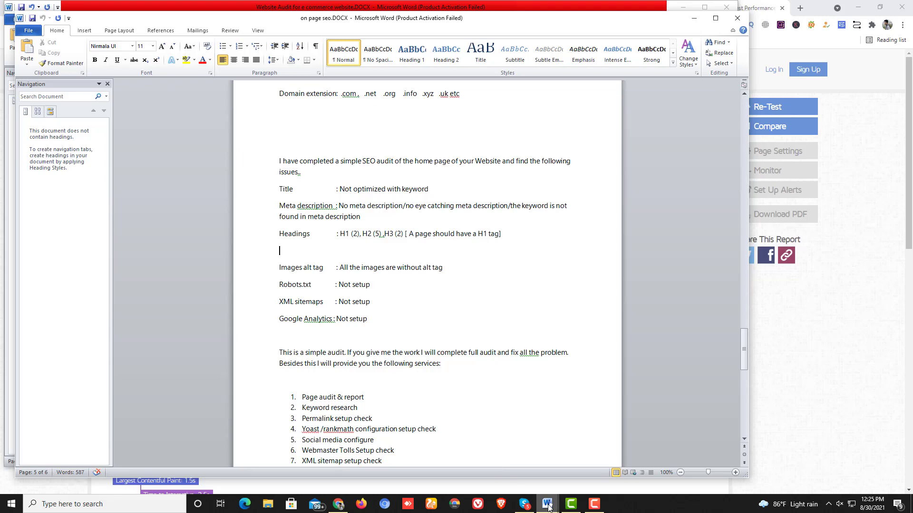
Step: Return to the website audit and skim from the problem list to the Google Ranking factor heading and back
mouse_move(547, 504)
click(517, 475)
scroll(397, 267, down, 1)
scroll(397, 268, down, 15)
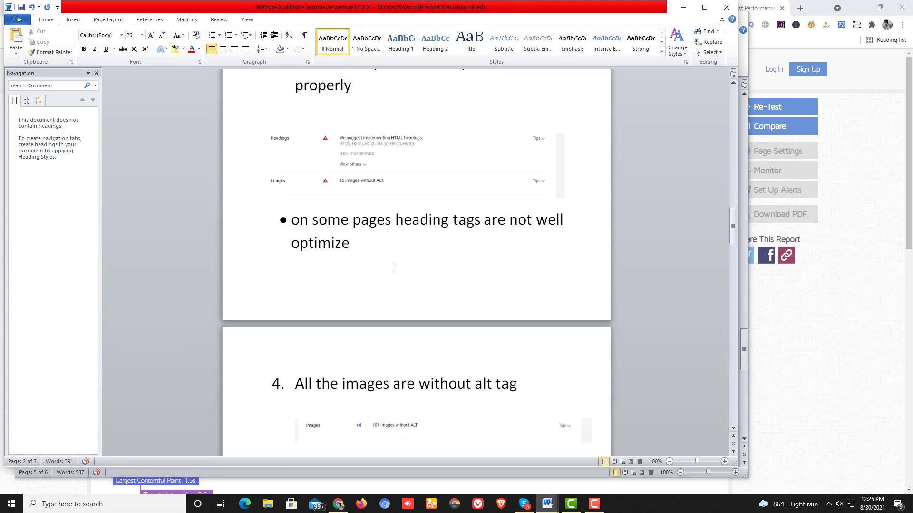
scroll(394, 268, down, 15)
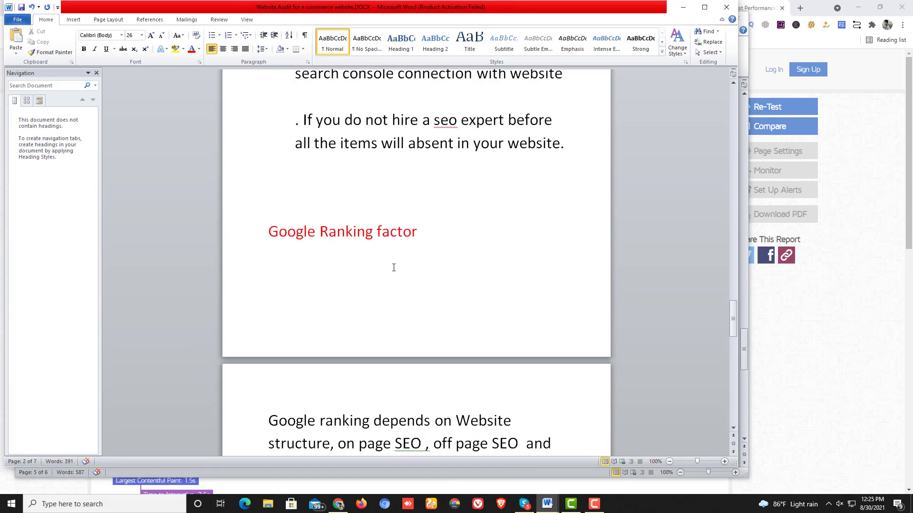
scroll(393, 267, up, 7)
scroll(392, 267, up, 12)
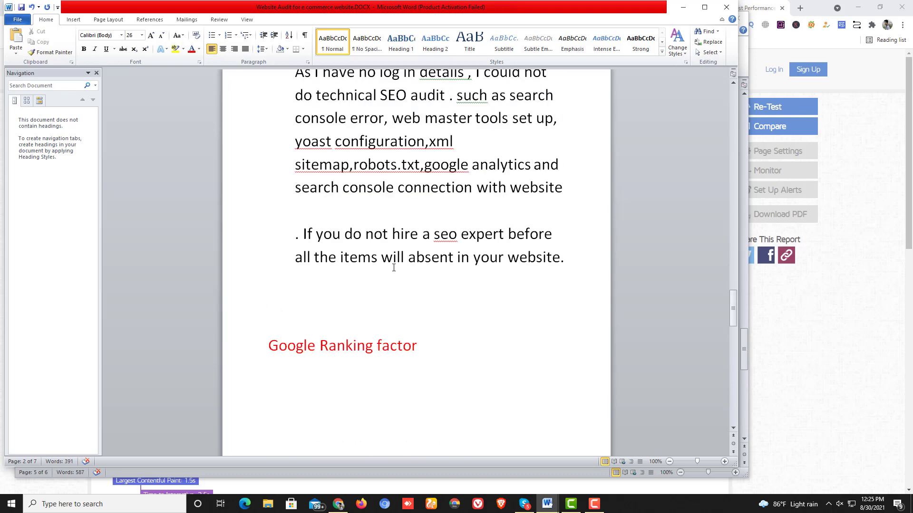
scroll(393, 268, up, 10)
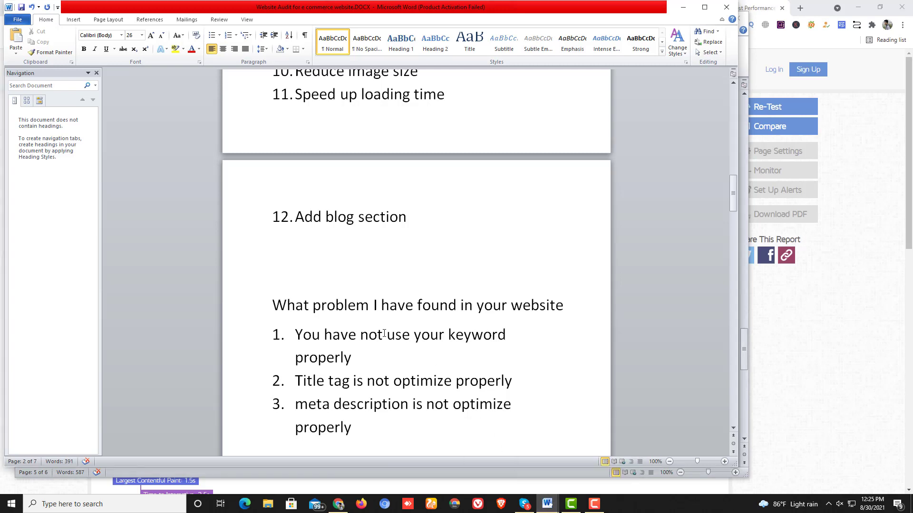
Step: Reread the simple audit's issue lines, from Title to Google Analytics, in on page seo.DOCX and look through the numbered services
mouse_move(547, 504)
click(596, 459)
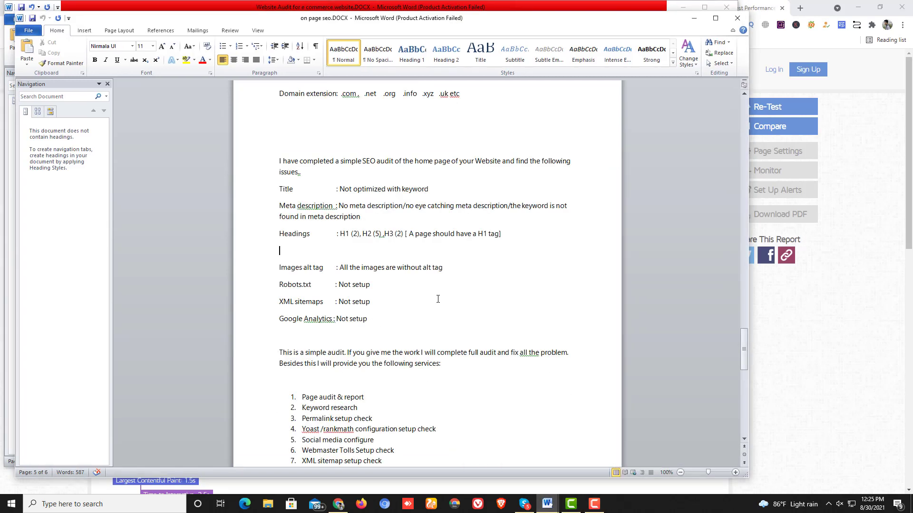
drag(373, 316, 283, 194)
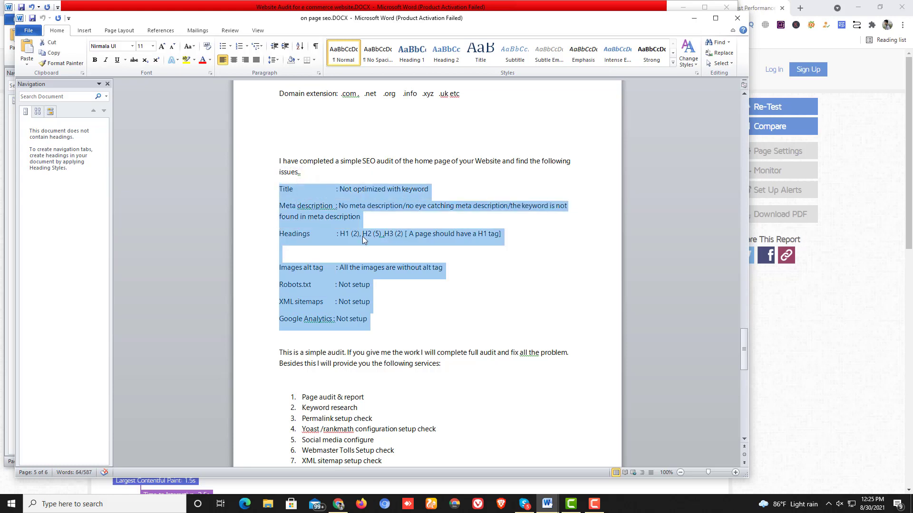
click(360, 267)
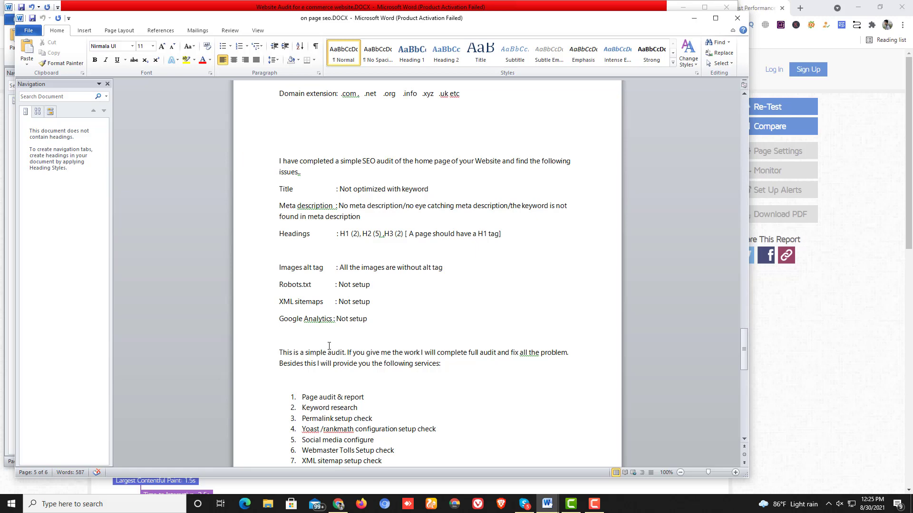
scroll(329, 346, down, 10)
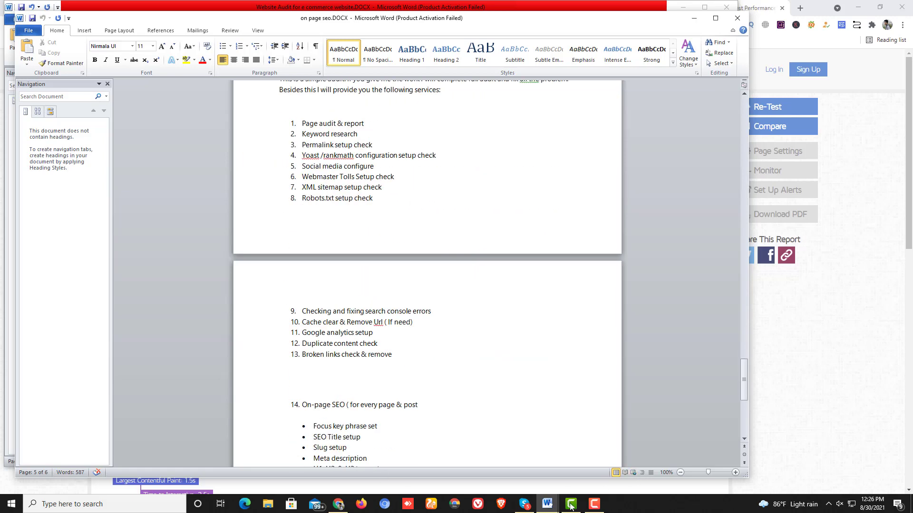
Step: Check the heading and alt tag findings in the website audit, and minimise both Word documents to return to Chrome
mouse_move(547, 504)
click(529, 480)
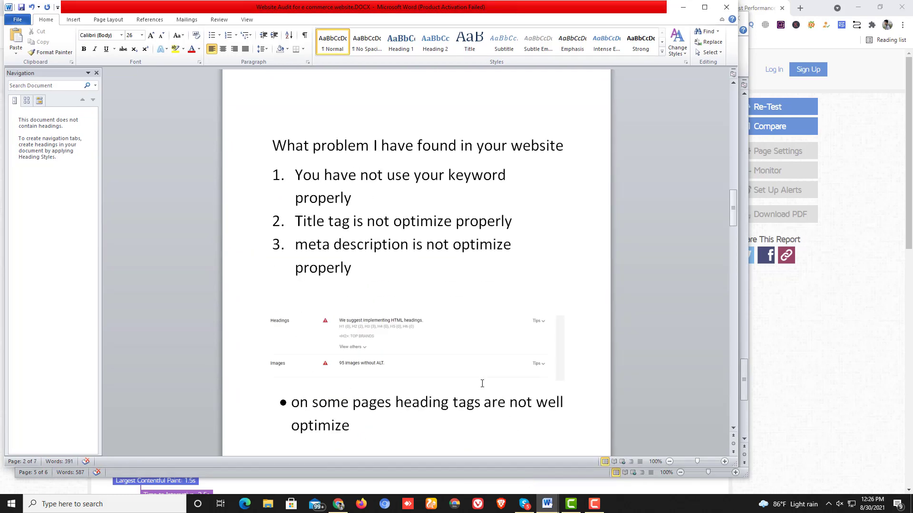
scroll(482, 384, down, 8)
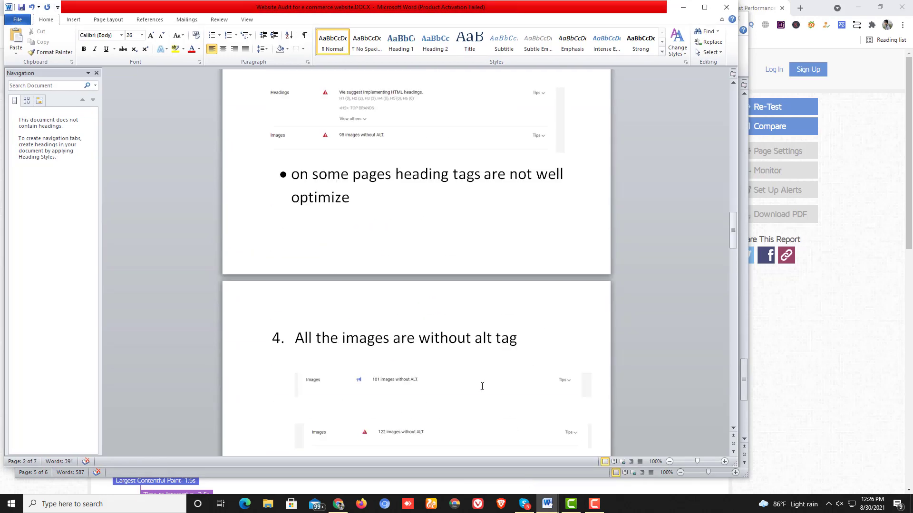
click(684, 7)
click(693, 18)
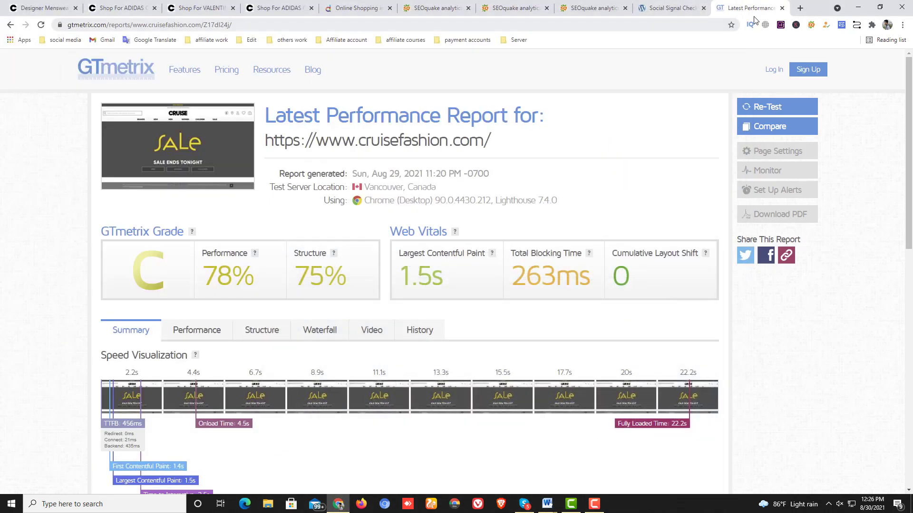
Step: Search Google for "juicer machine in usa" in a new browser tab
click(799, 8)
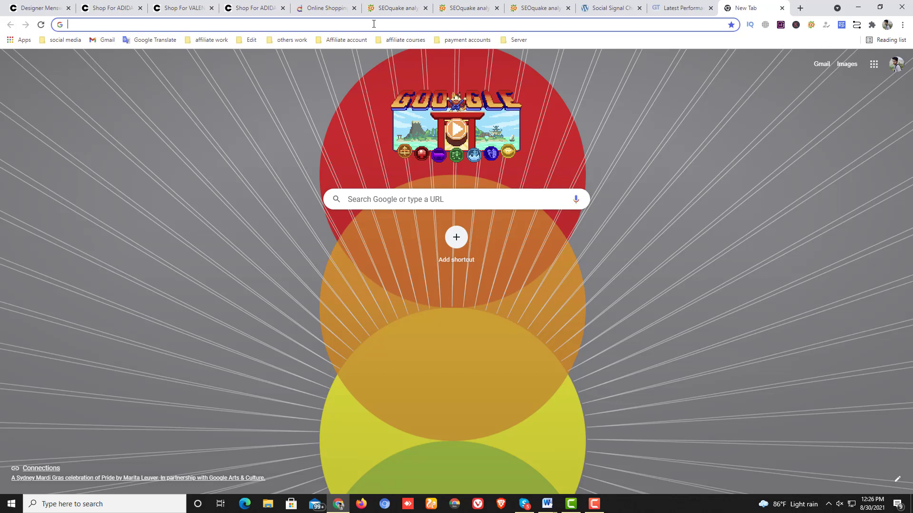
text(ju)
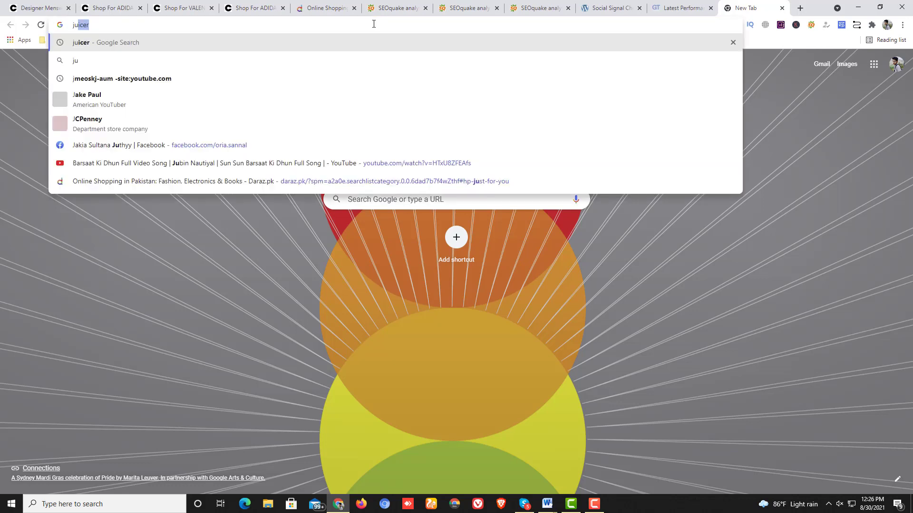
text(icer m)
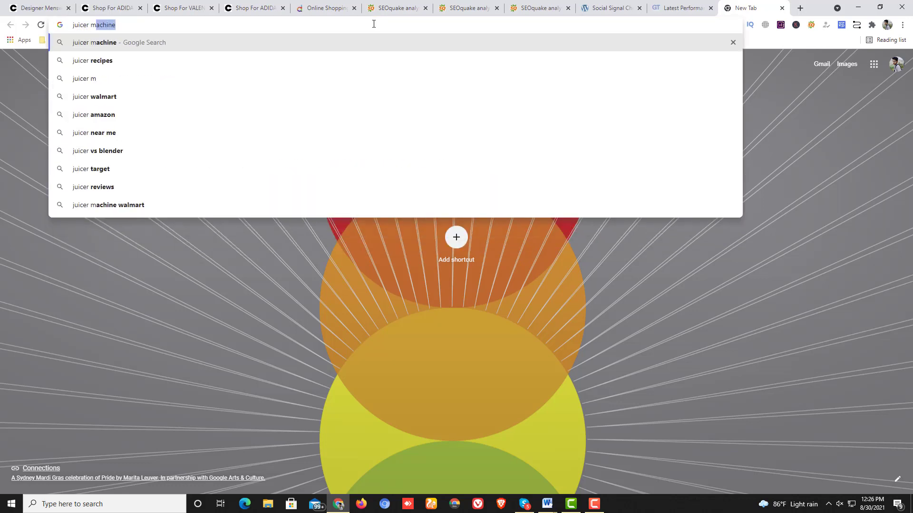
text(achibe)
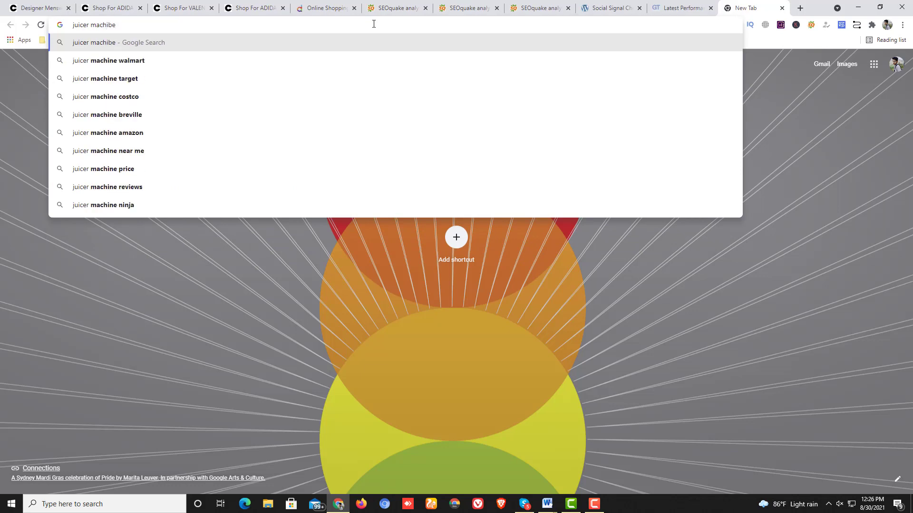
key(BackSpace)
key(BackSpace)
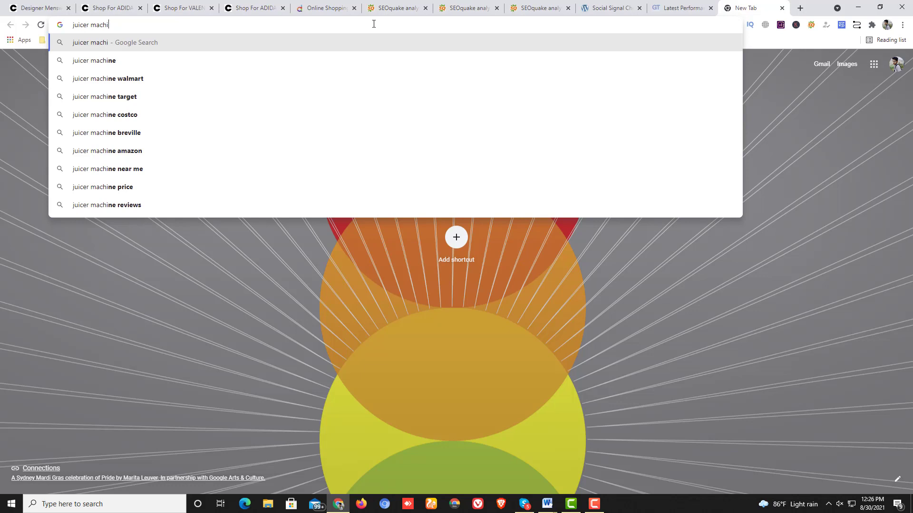
text(ne i)
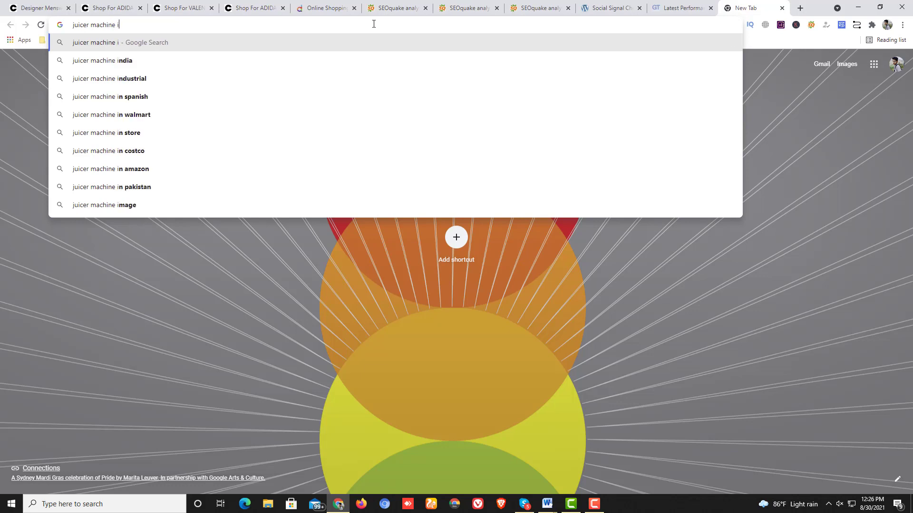
text(n usa)
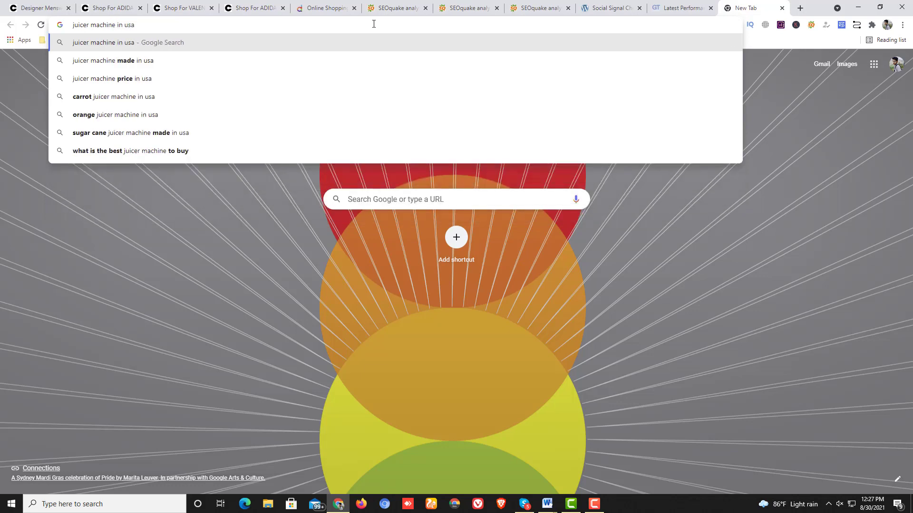
key(Return)
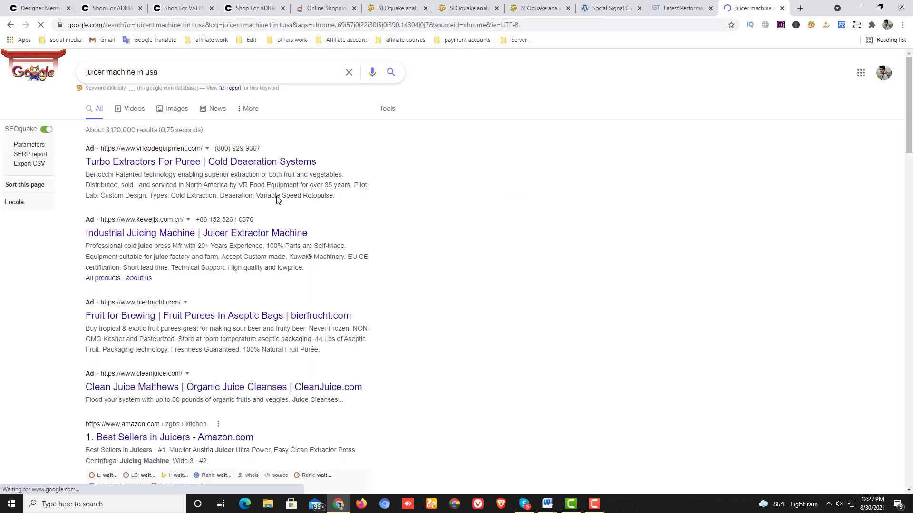
Step: Examine the results page for "juicer machine in usa", including the related searches and the search location in the footer
scroll(187, 167, down, 5)
scroll(186, 167, down, 20)
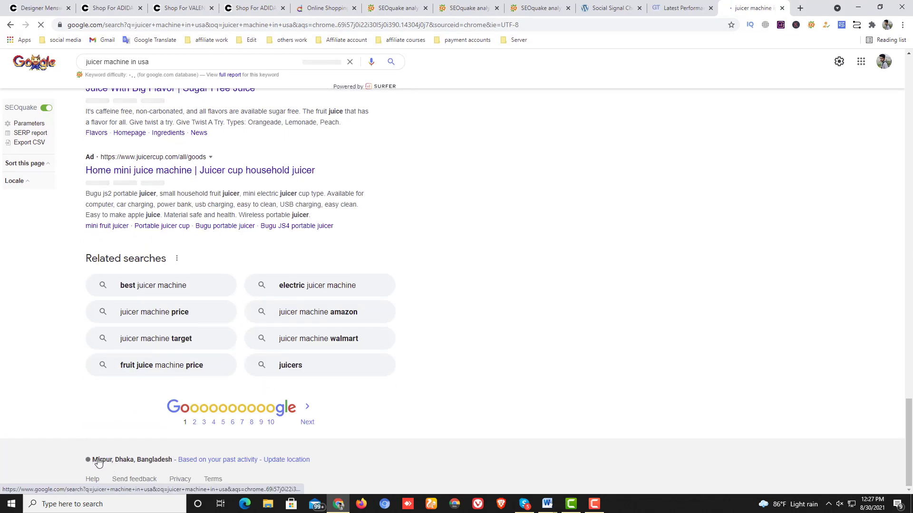
scroll(234, 350, up, 3)
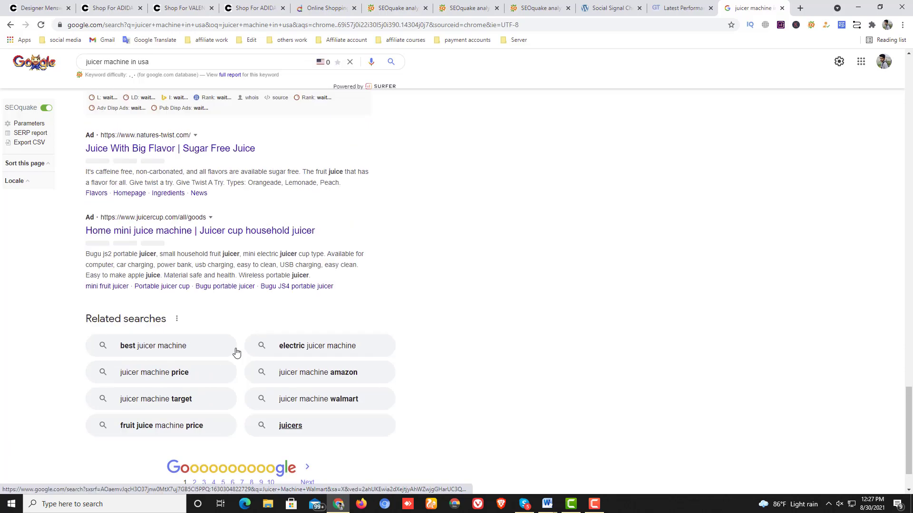
scroll(200, 287, down, 4)
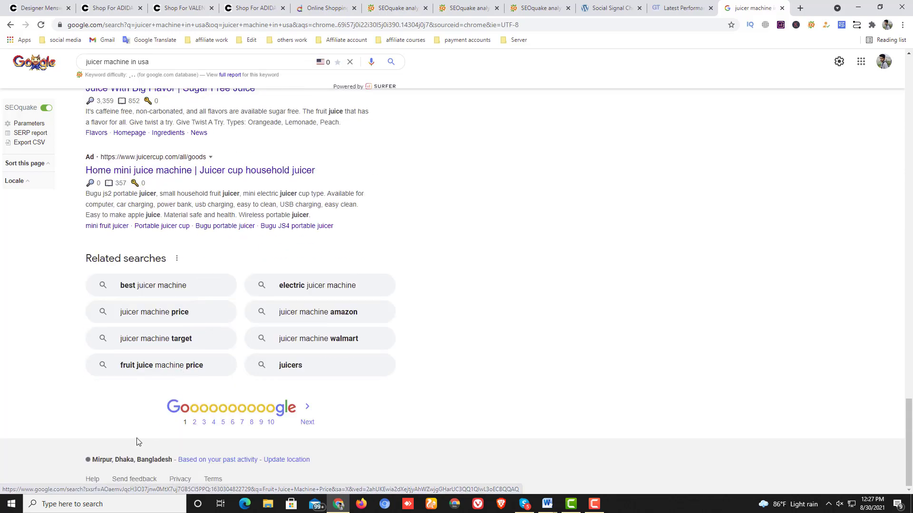
scroll(244, 363, up, 20)
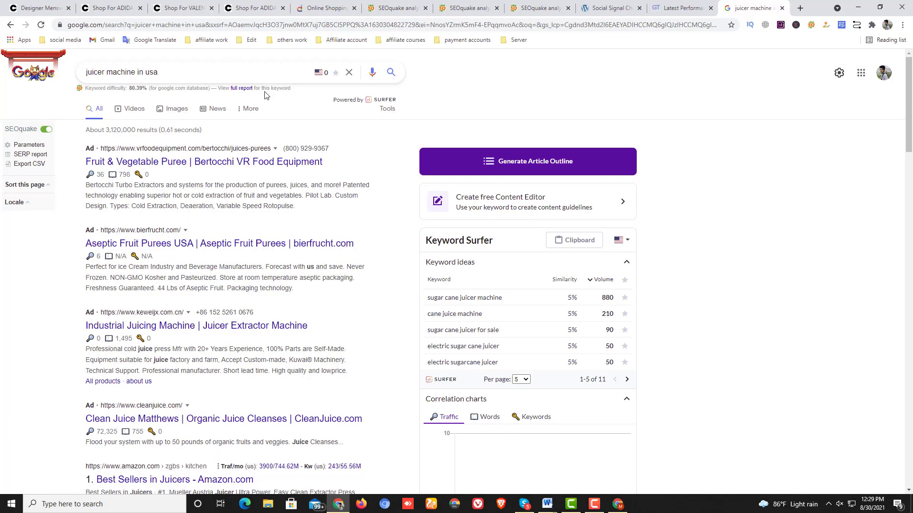
Step: Save United States as the region in Google's search settings and check the location in the results footer
click(842, 74)
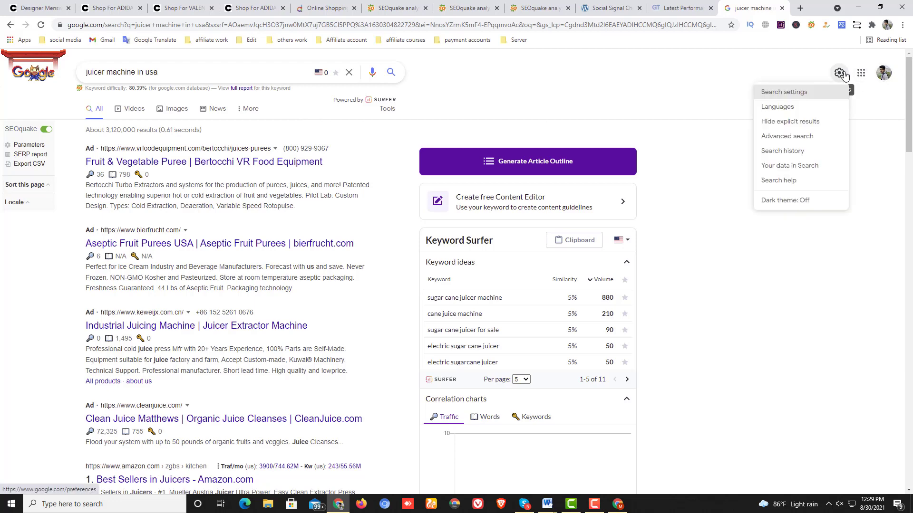
click(785, 92)
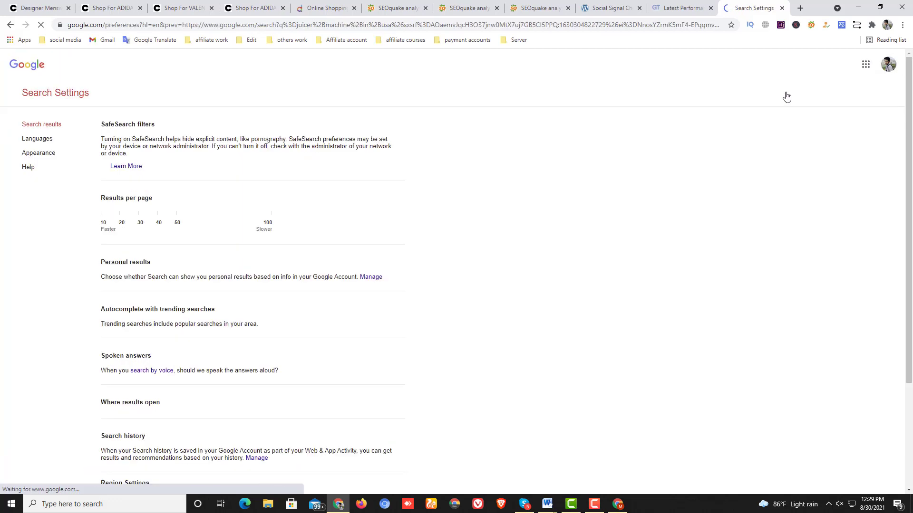
scroll(232, 173, down, 6)
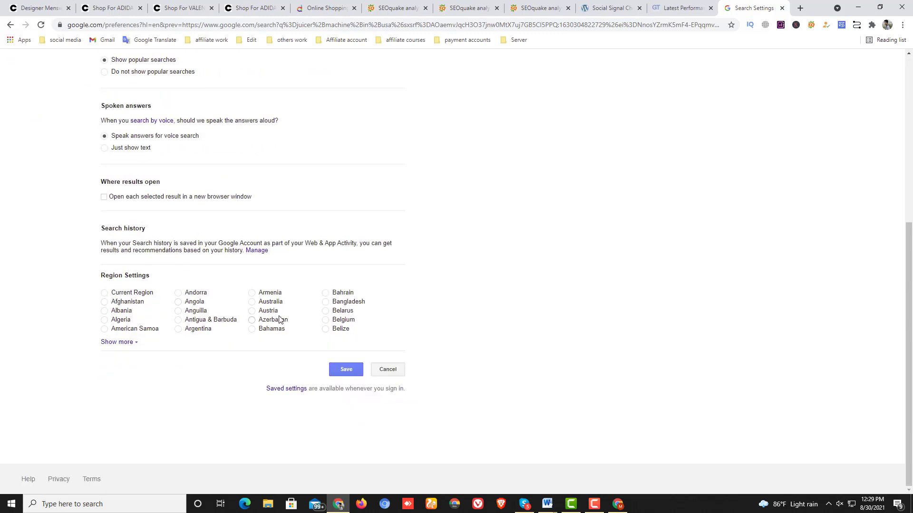
click(125, 342)
scroll(169, 341, down, 8)
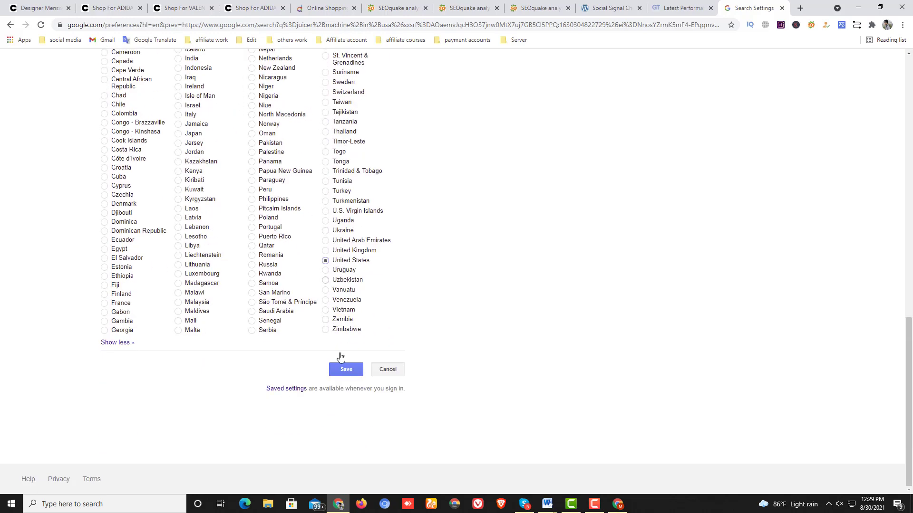
click(346, 371)
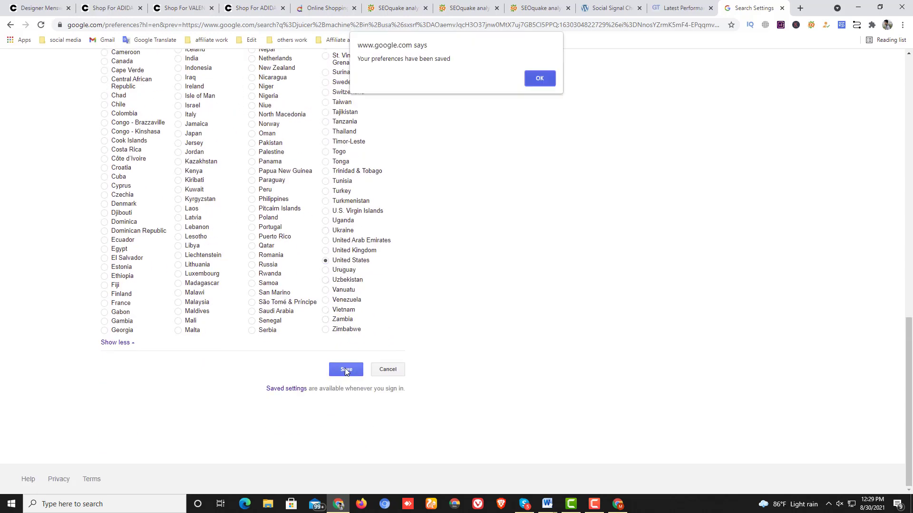
click(539, 78)
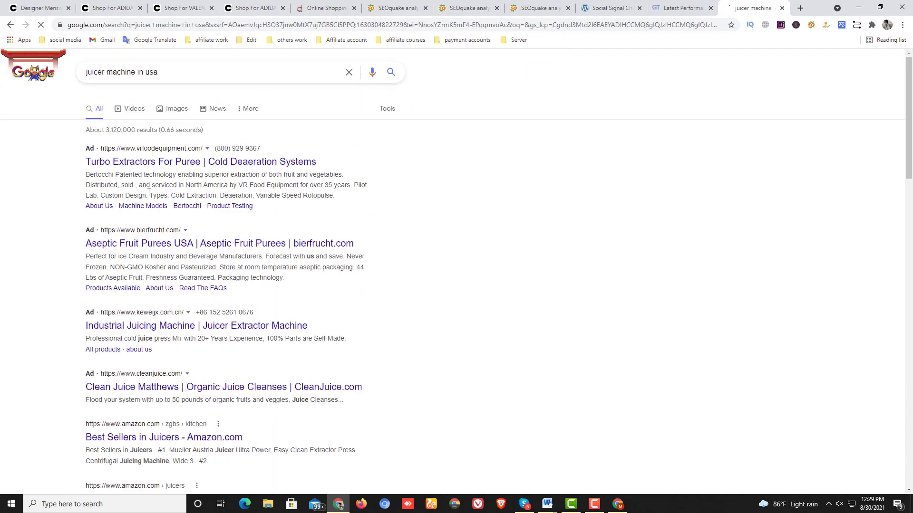
scroll(263, 187, down, 20)
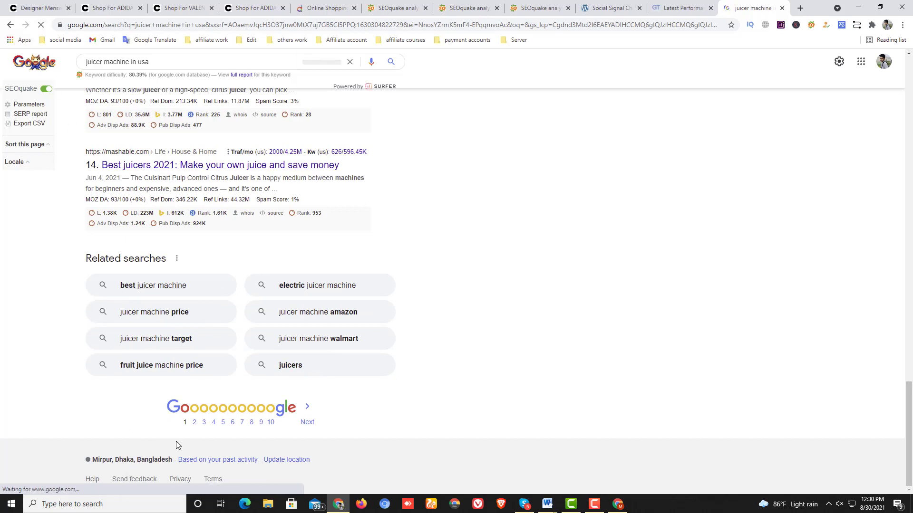
Step: Save the United States region in the search settings once more and look through the reloaded "juicer machine in usa" results
click(839, 61)
click(788, 83)
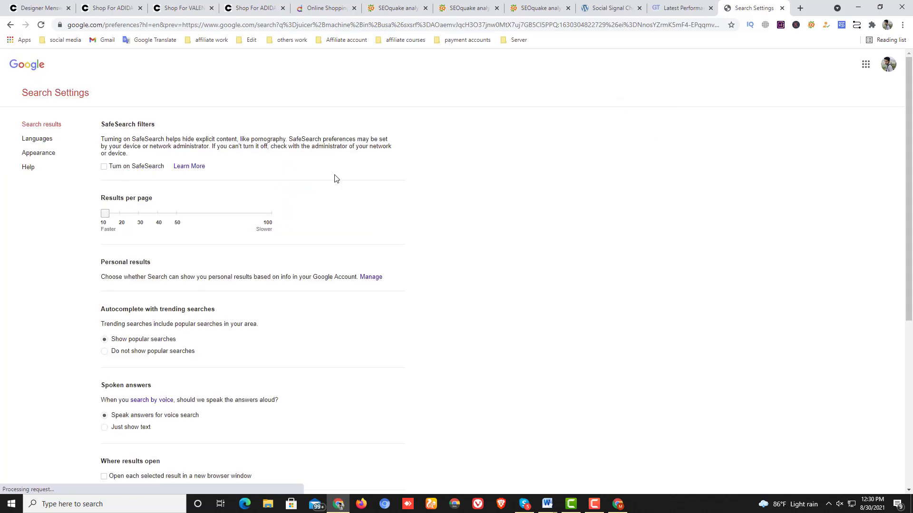
scroll(112, 203, down, 6)
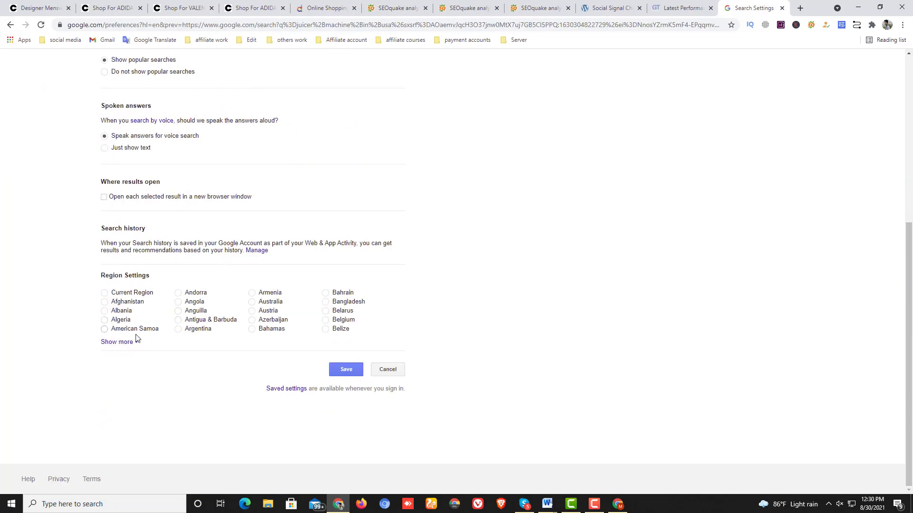
click(119, 343)
scroll(328, 339, down, 7)
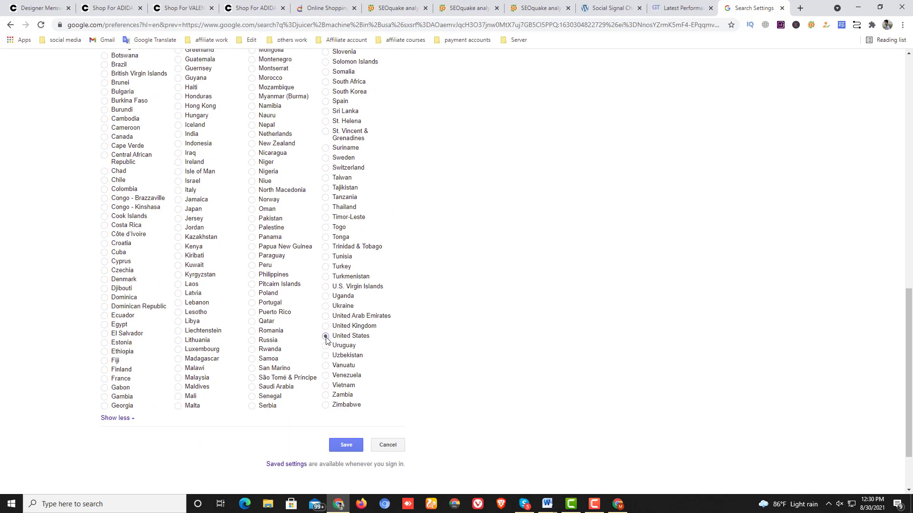
click(355, 450)
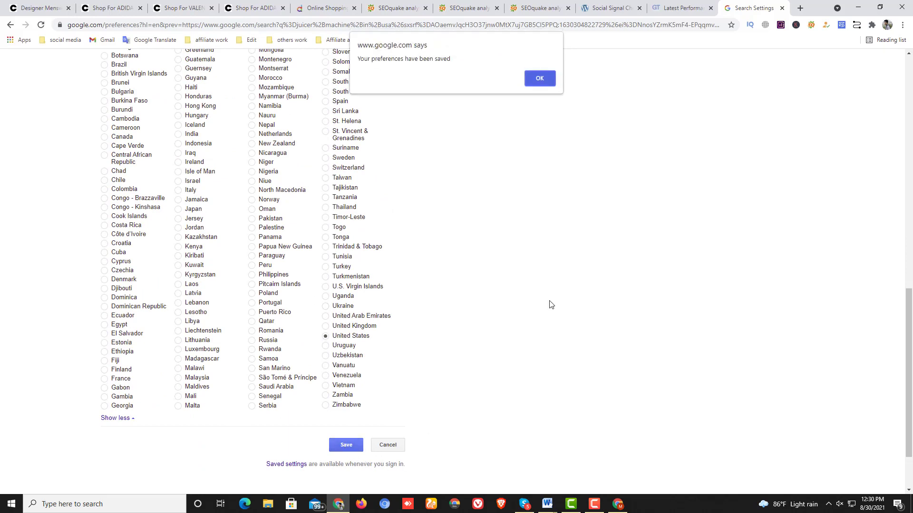
click(540, 79)
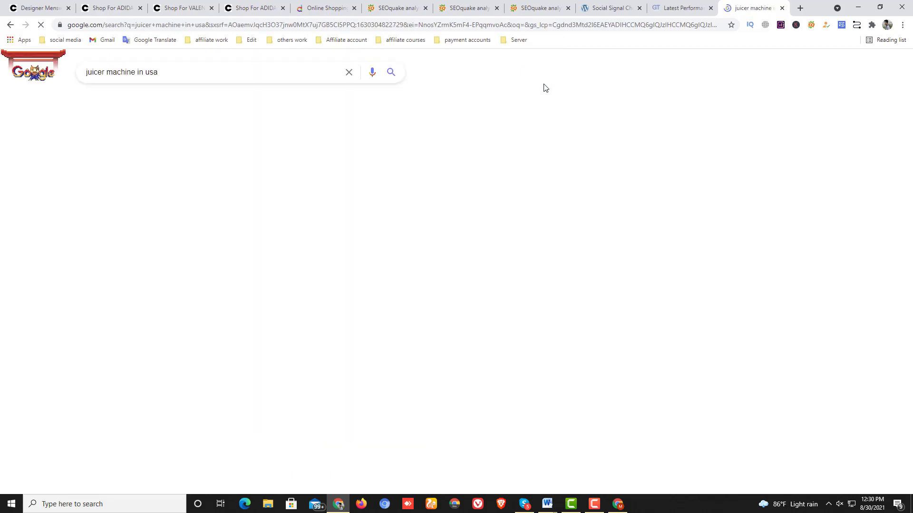
scroll(228, 140, down, 20)
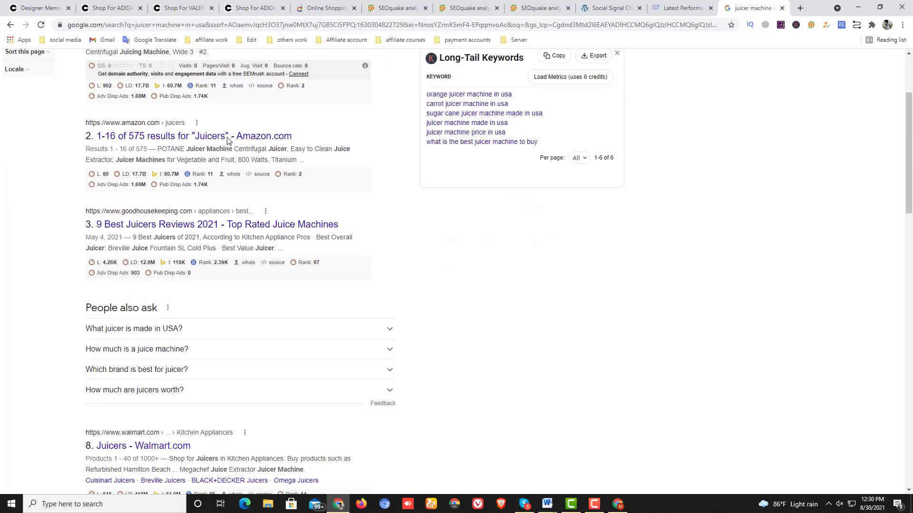
scroll(167, 234, up, 10)
scroll(167, 234, up, 15)
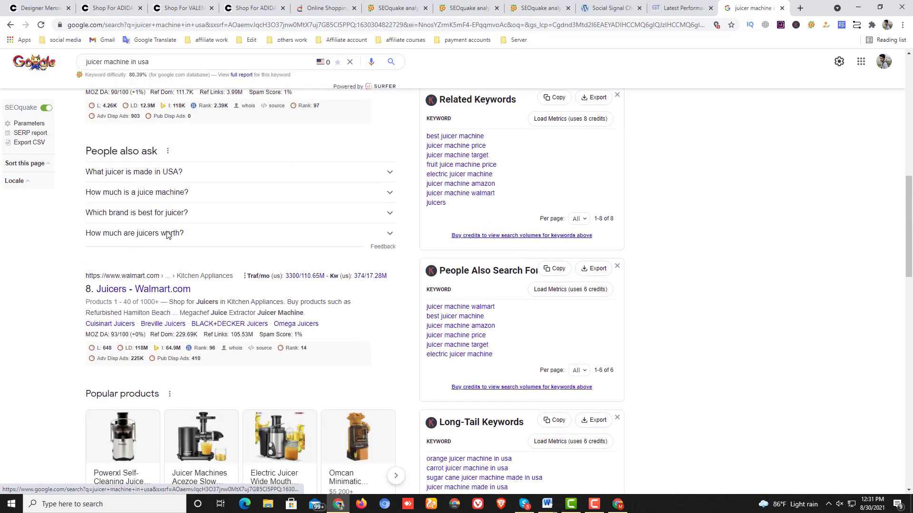
Step: Search for "google usa" in a new browser tab and open the "USA - Google" result
click(800, 8)
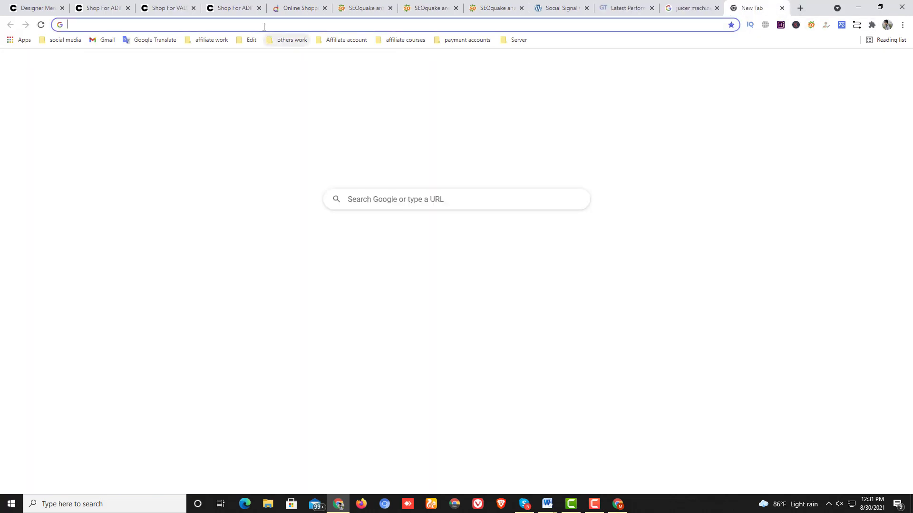
click(264, 26)
text(goo)
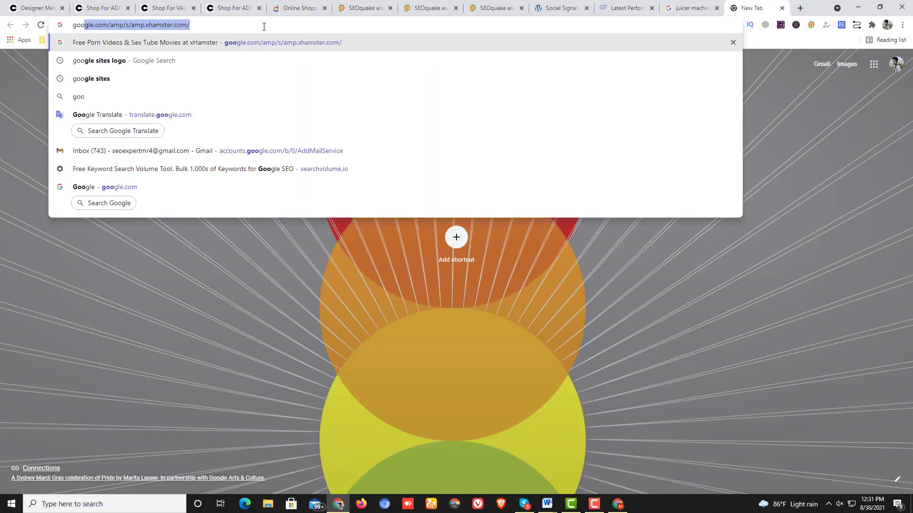
text(gle)
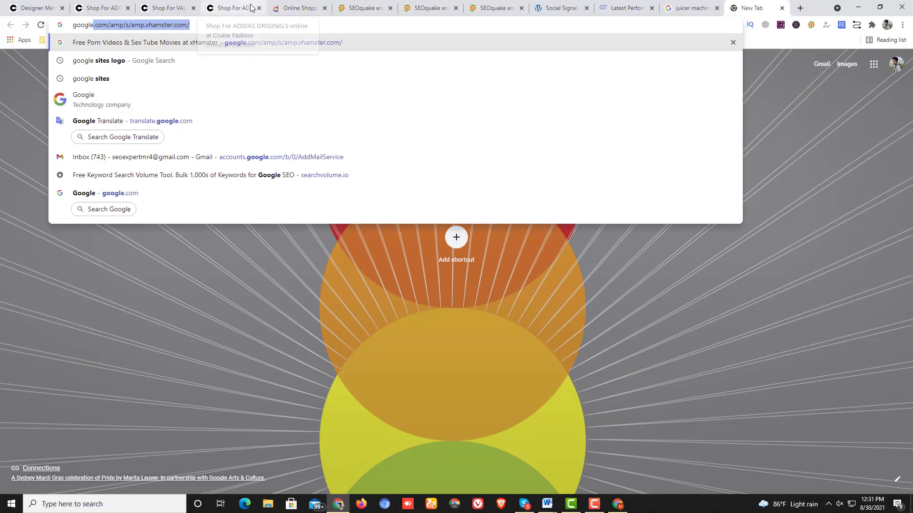
text( usa)
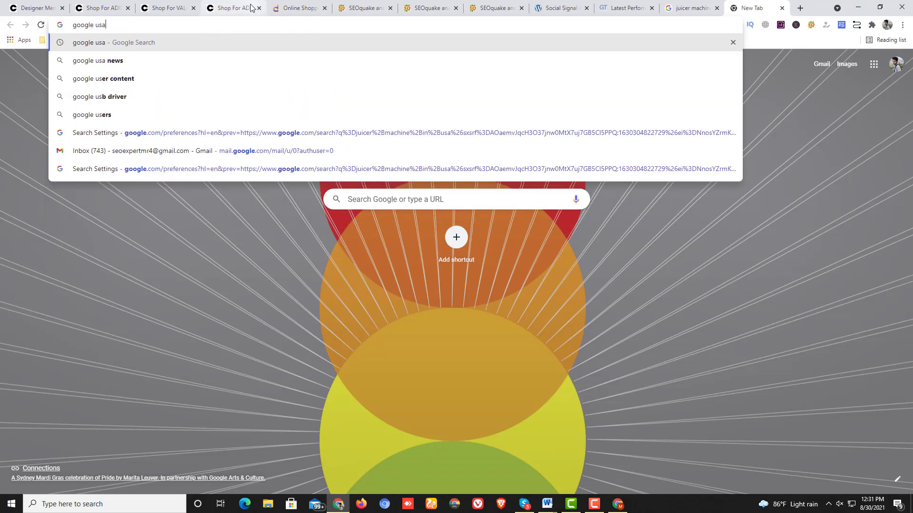
key(Return)
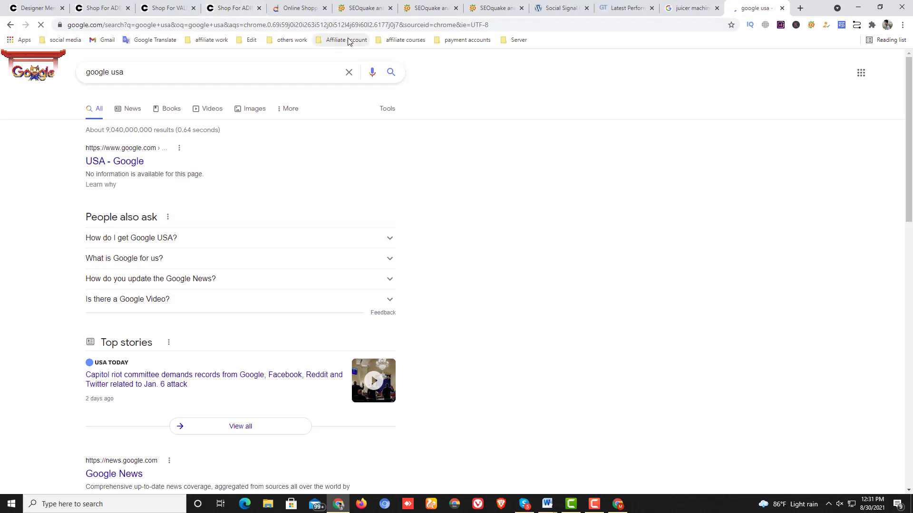
click(119, 163)
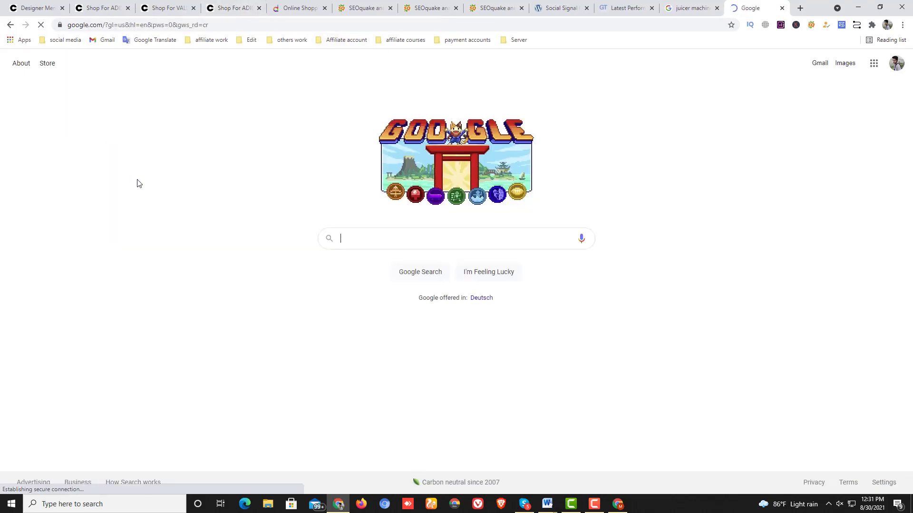
Step: Search for "juicer machine in usa" from the US Google page and review the results down to the footer location
click(408, 245)
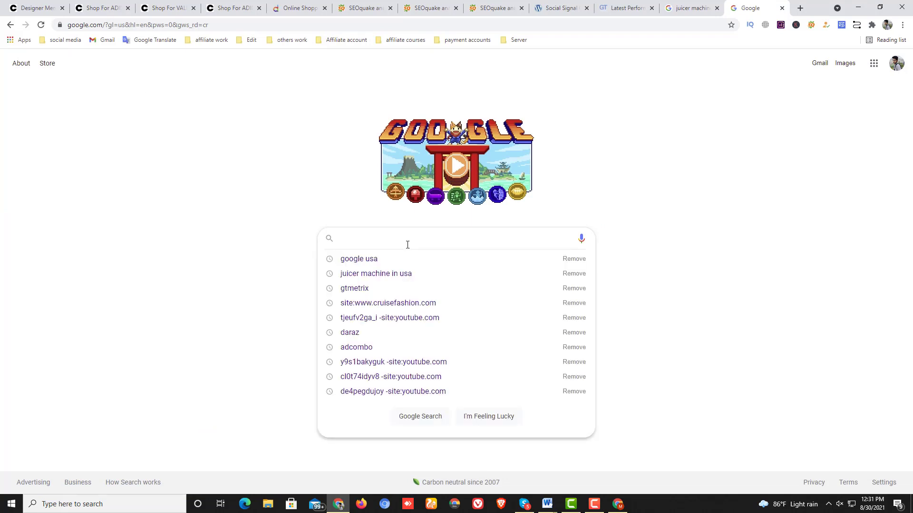
click(393, 278)
scroll(206, 190, down, 9)
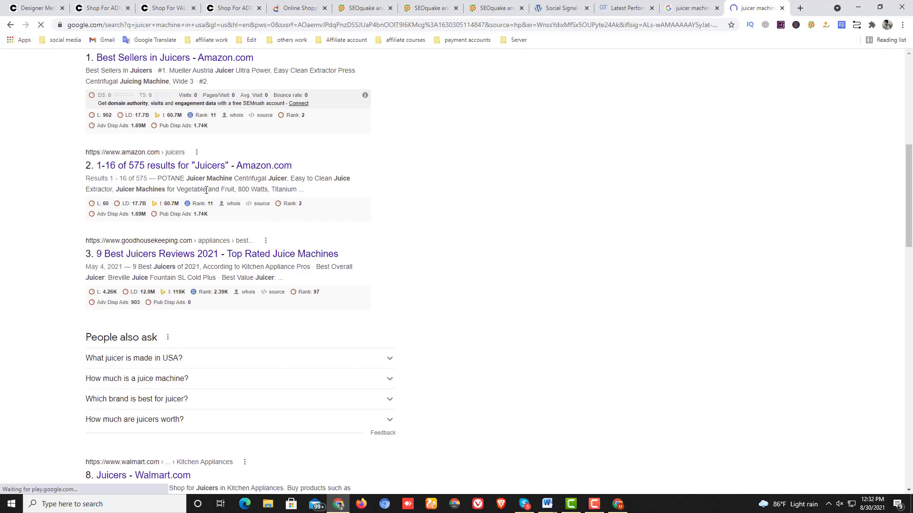
scroll(206, 190, down, 10)
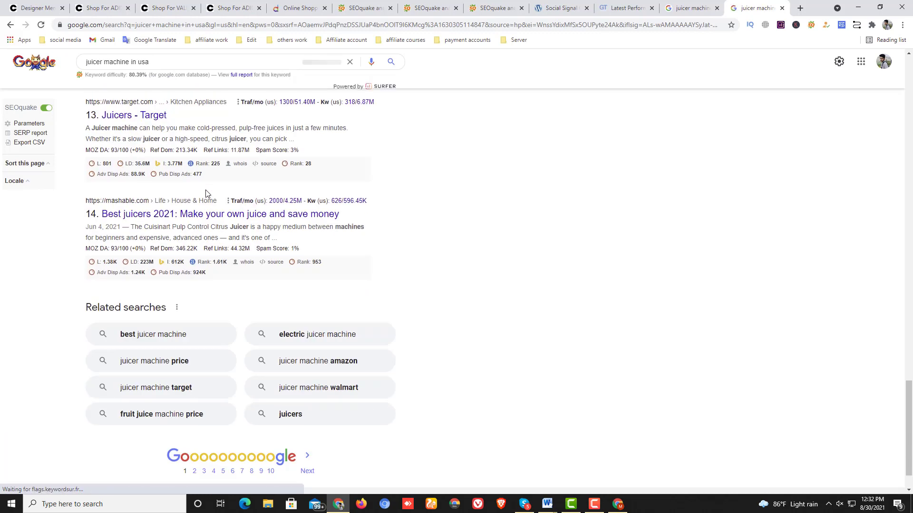
scroll(206, 193, down, 2)
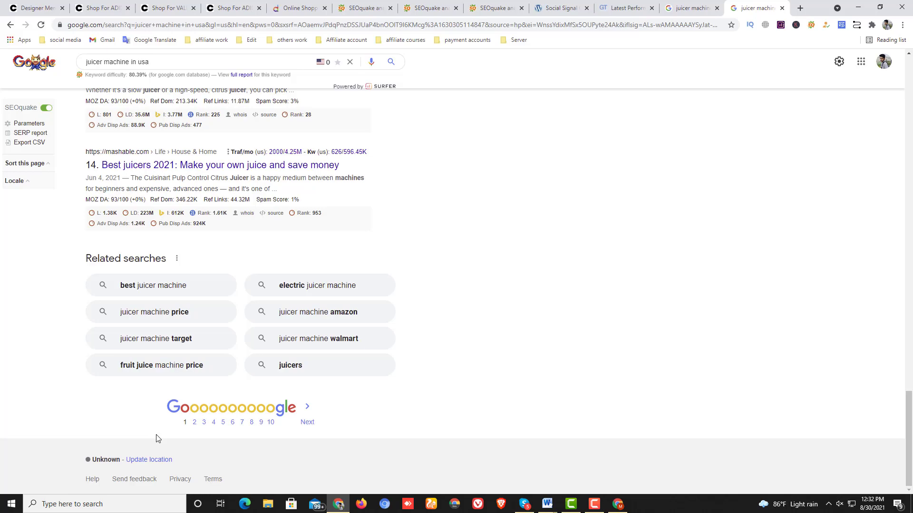
scroll(153, 436, up, 13)
scroll(153, 436, up, 20)
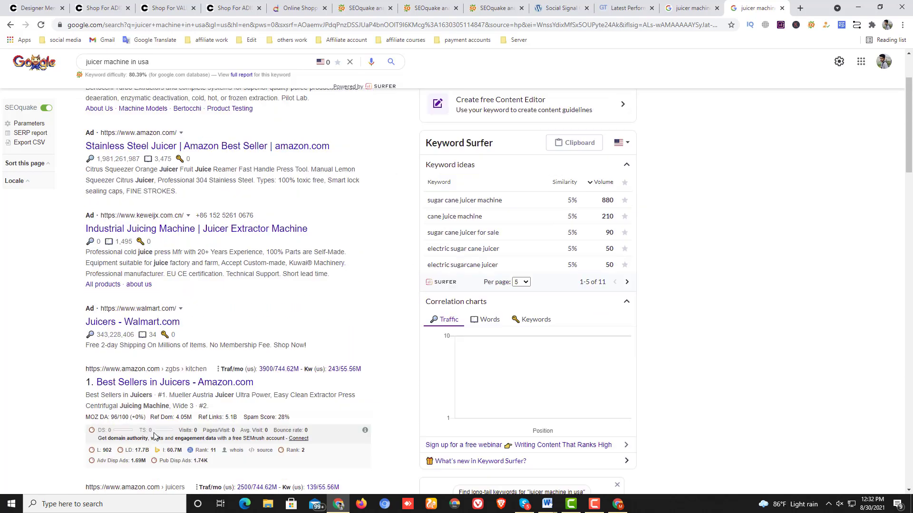
scroll(199, 311, down, 20)
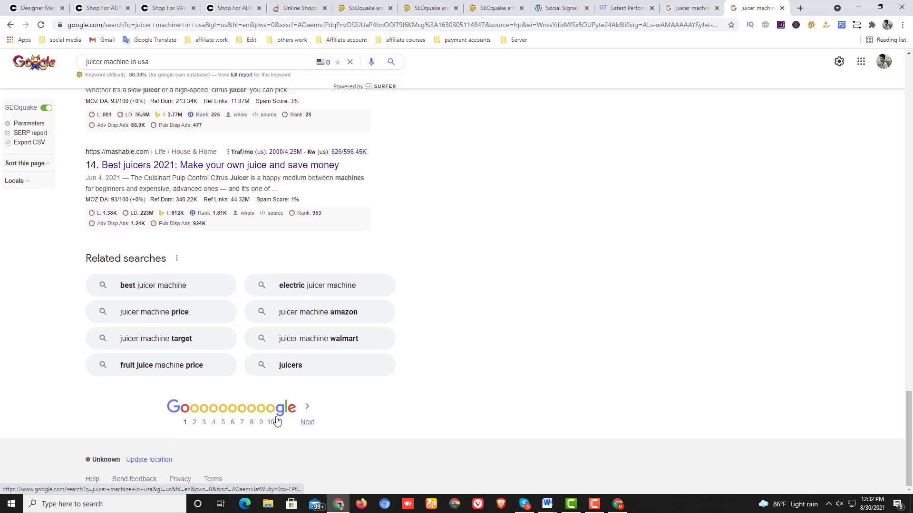
Step: Go to page 10 of the results and open the Bloomberg, AICOK, Santos and Boat Basin Cafe results in new tabs
click(271, 423)
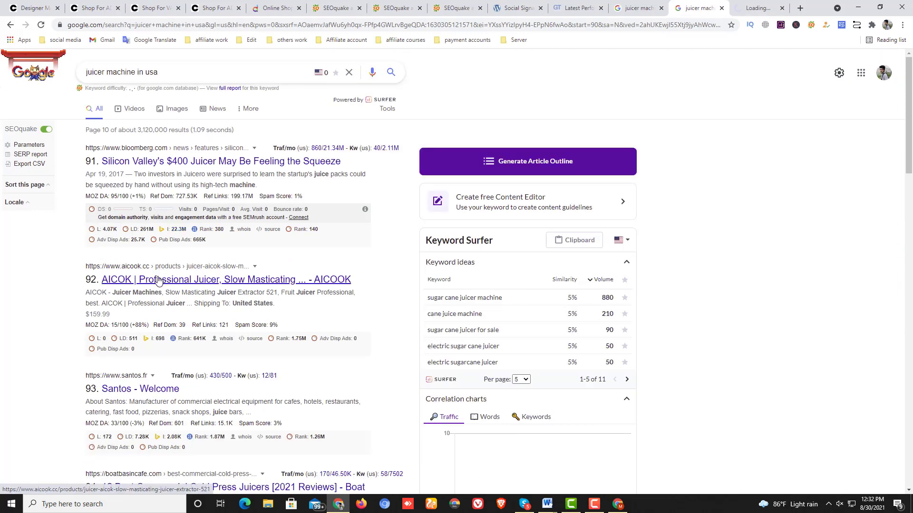
right_click(157, 279)
click(186, 283)
right_click(154, 389)
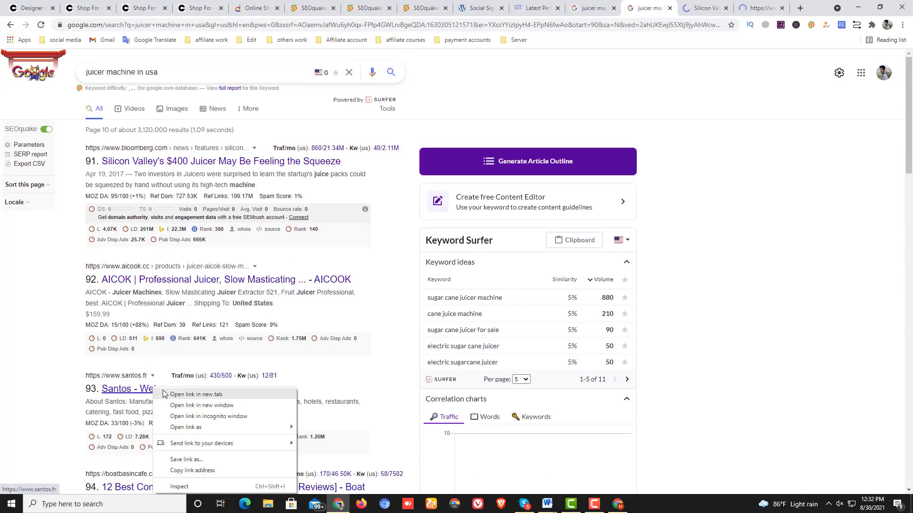
click(167, 396)
scroll(179, 359, down, 4)
right_click(142, 299)
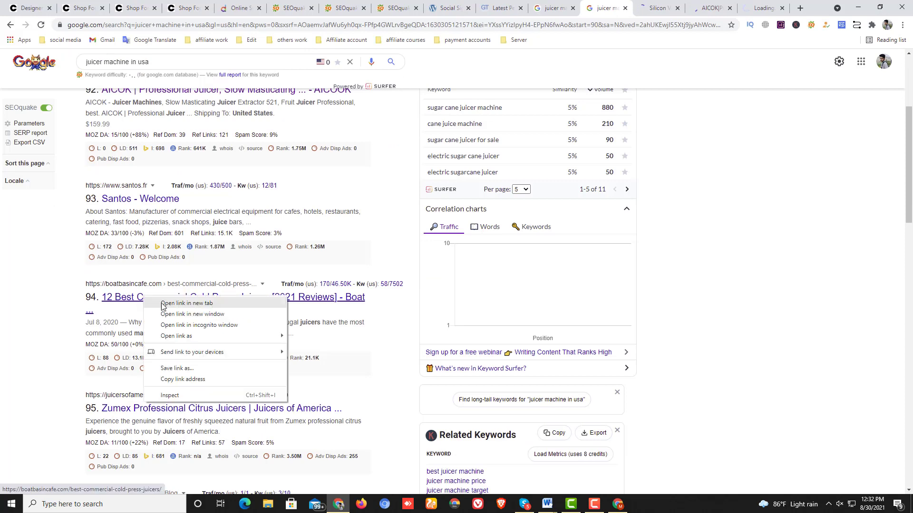
click(164, 308)
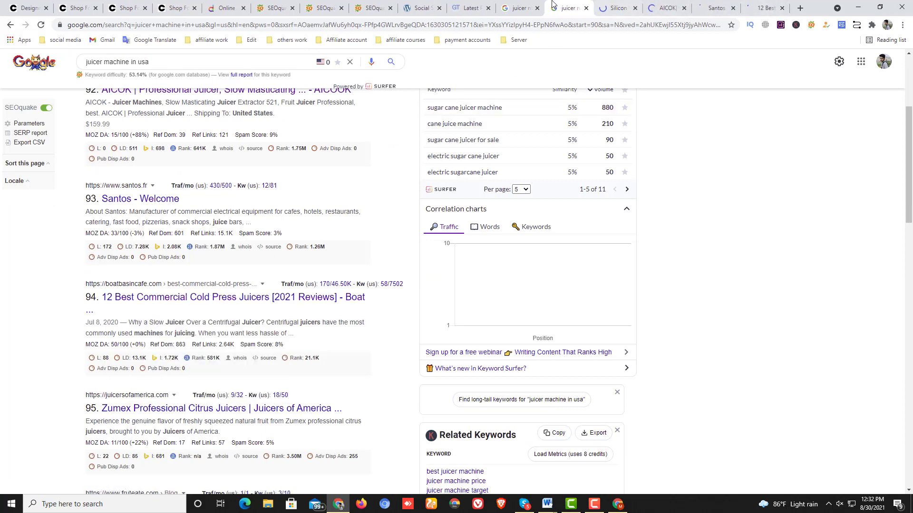
Step: Look through the Bloomberg article on Silicon Valley's $400 juicer, from its header through the body text
click(601, 10)
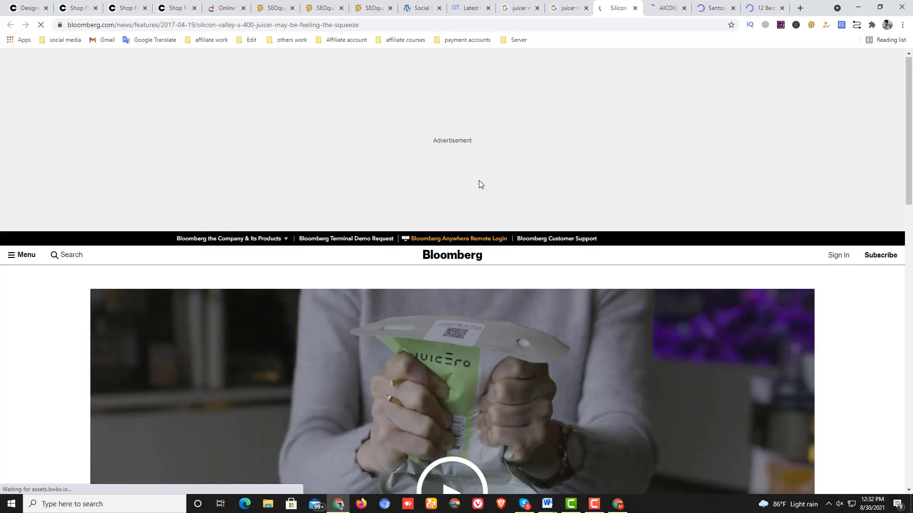
scroll(600, 229, down, 15)
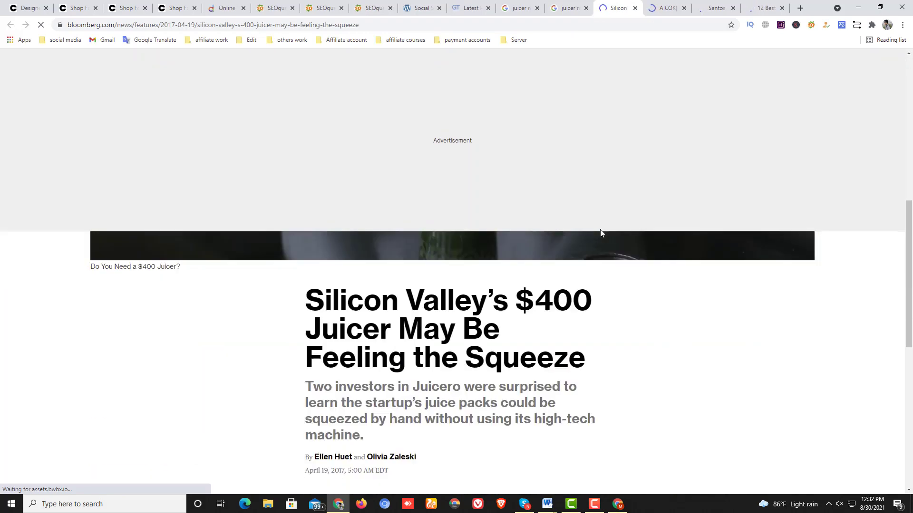
scroll(495, 189, up, 10)
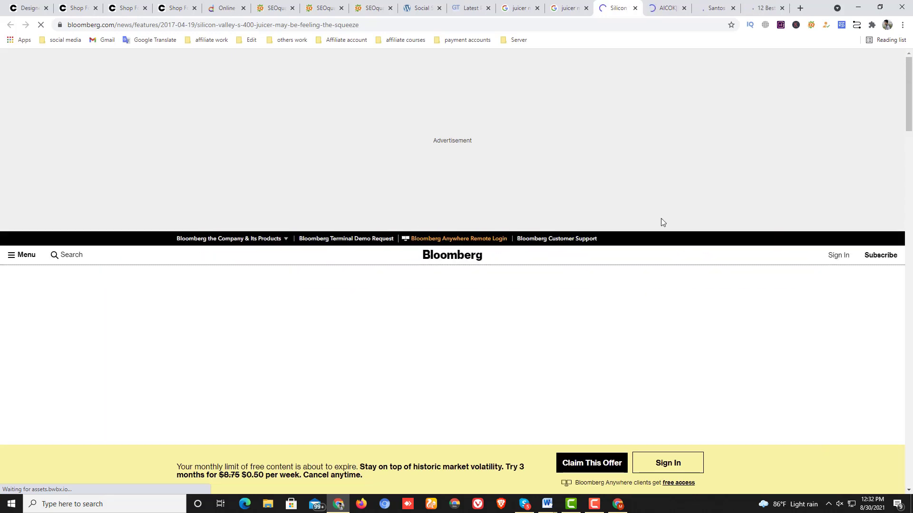
scroll(355, 226, down, 5)
scroll(350, 225, down, 10)
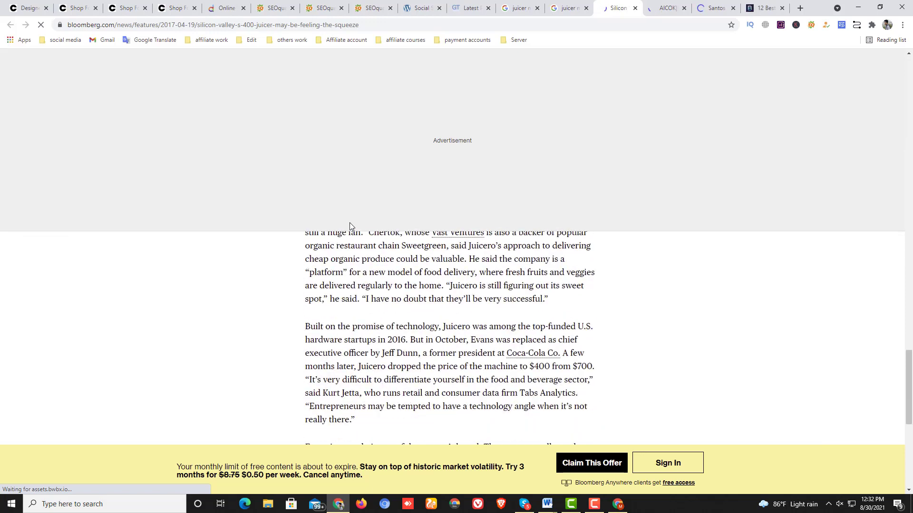
scroll(350, 226, up, 3)
scroll(350, 226, up, 15)
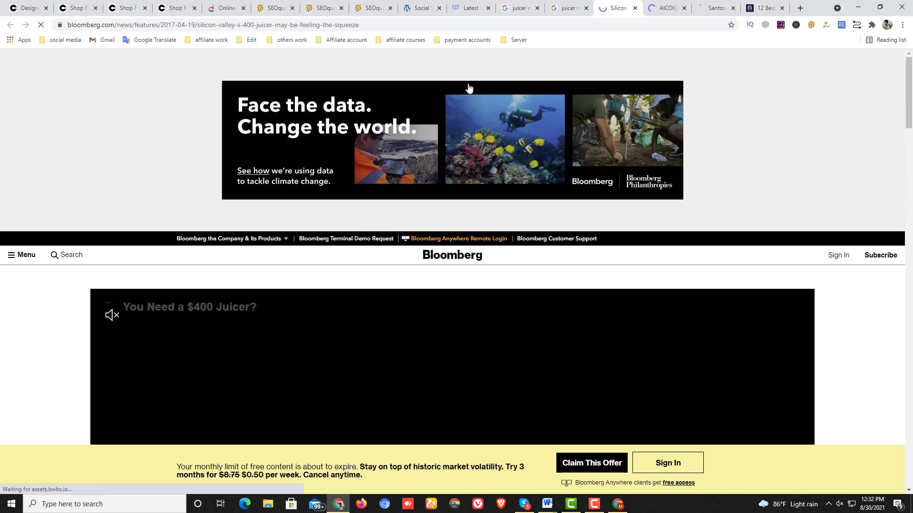
Step: Close the Bloomberg article, look through the AICOK juicer product page and open the store's contact page
click(635, 9)
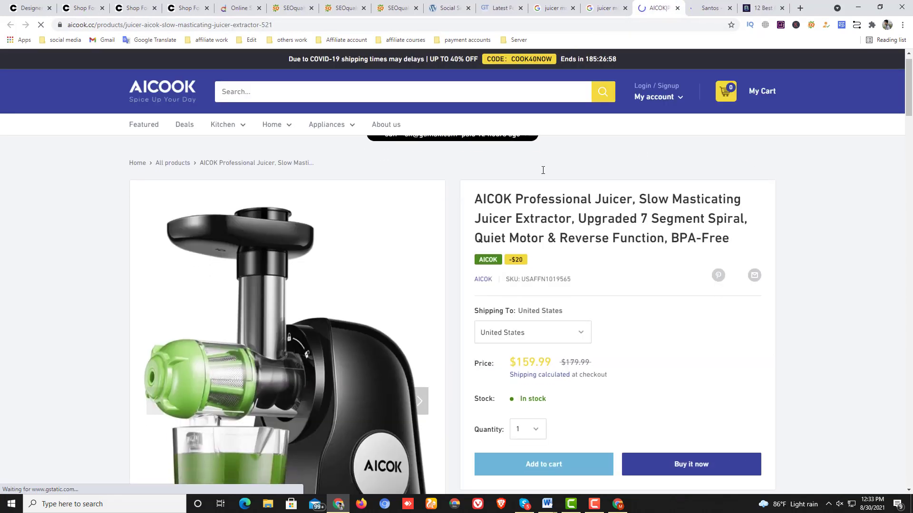
scroll(435, 160, down, 20)
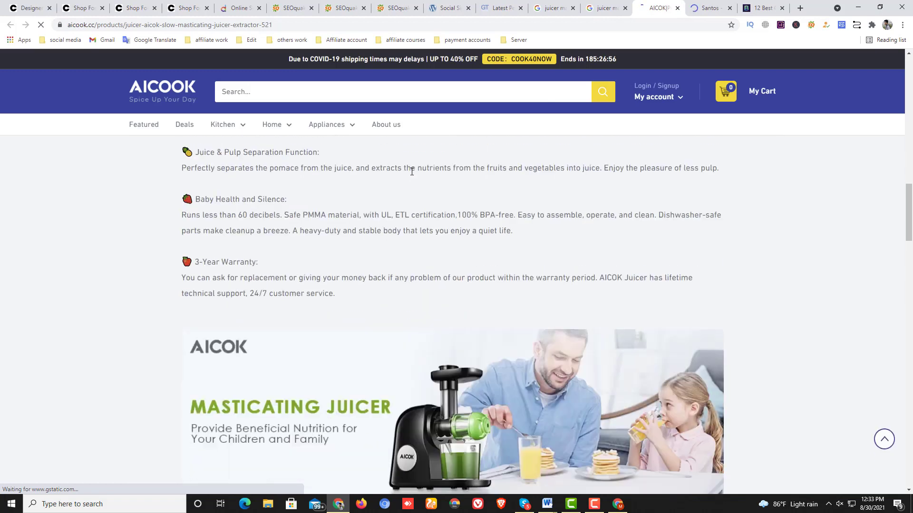
scroll(412, 175, down, 15)
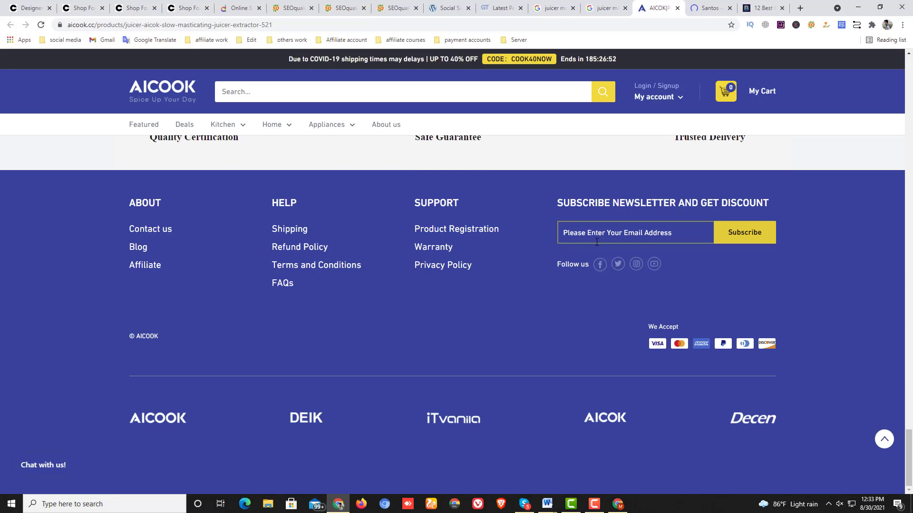
click(151, 231)
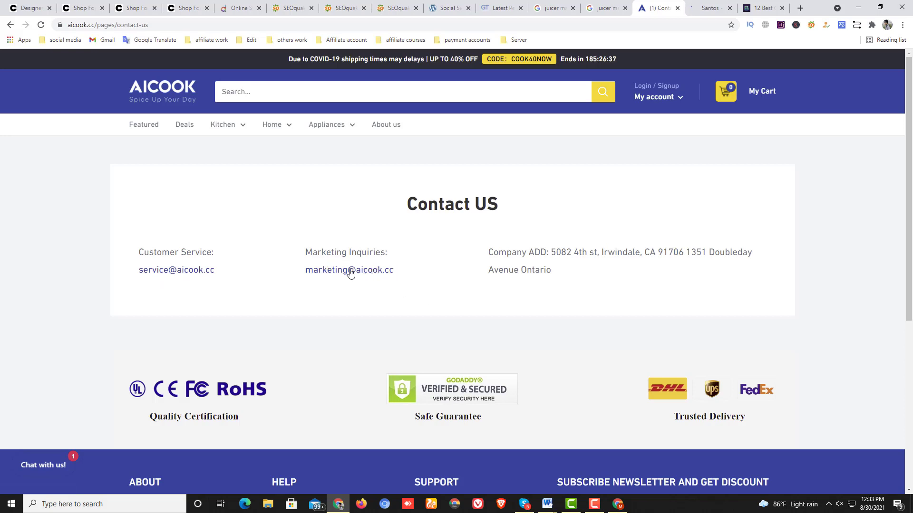
click(584, 6)
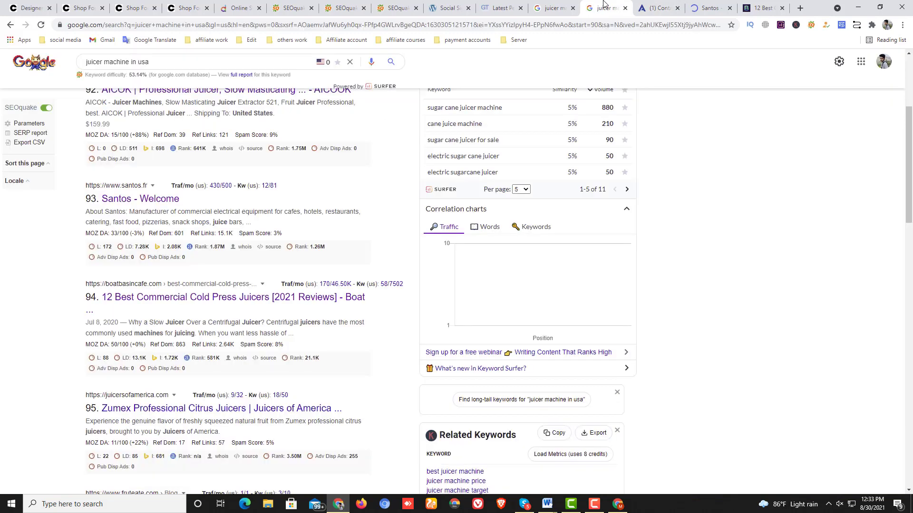
click(657, 7)
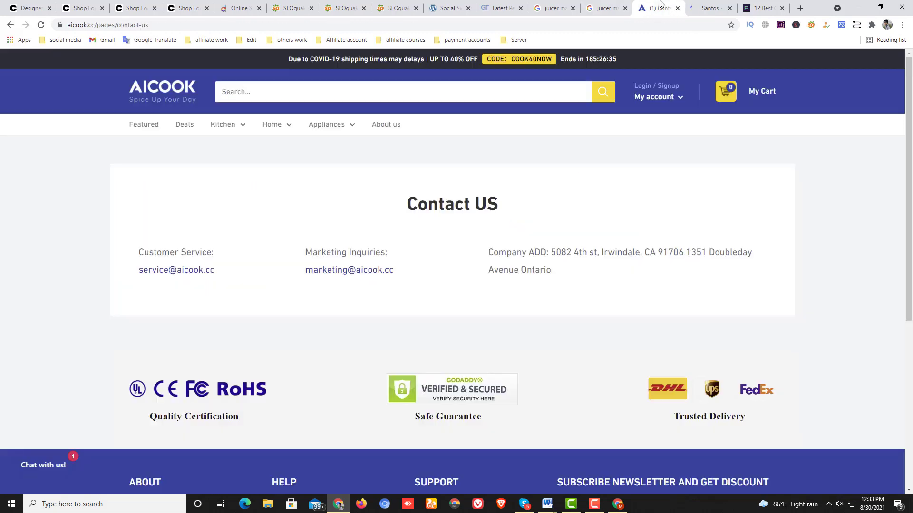
click(706, 6)
click(666, 7)
Step: Run a SEOquake diagnosis on the AICOOK home page, dismissing its newsletter pop-up, and review the page SEO audit
click(161, 96)
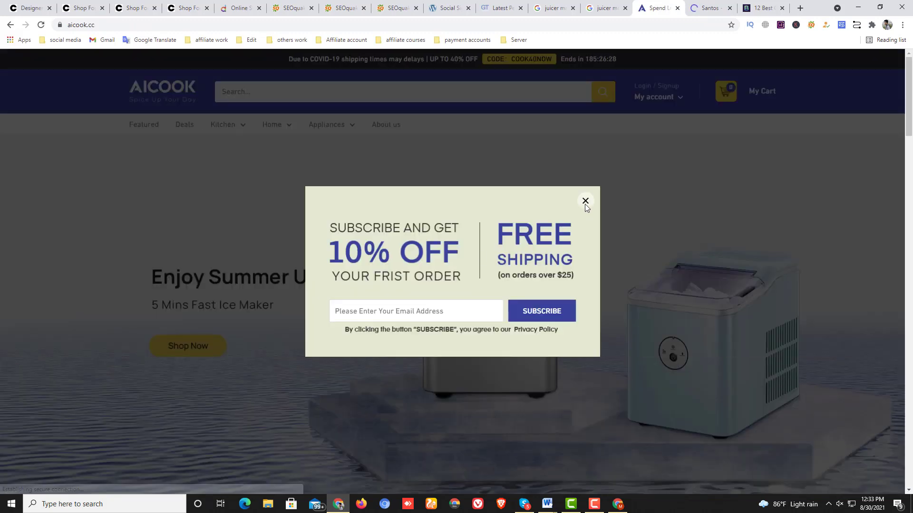
click(586, 201)
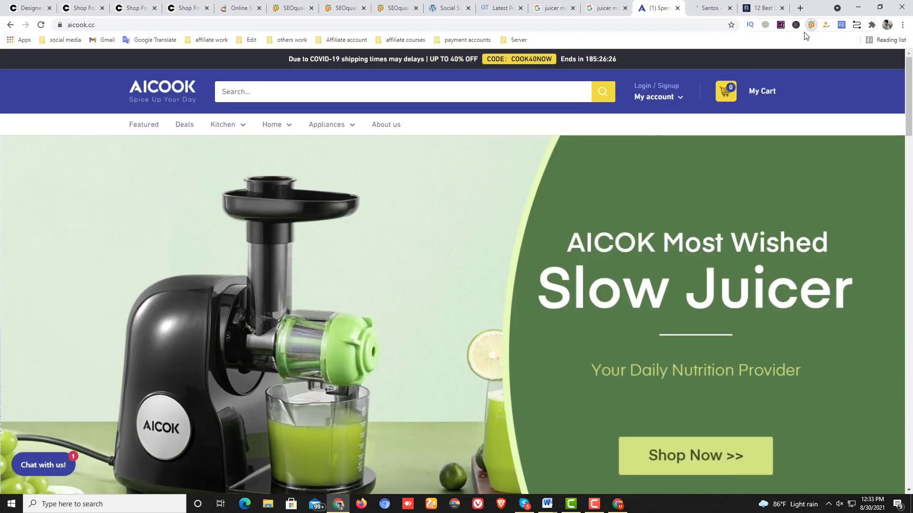
click(811, 25)
click(514, 41)
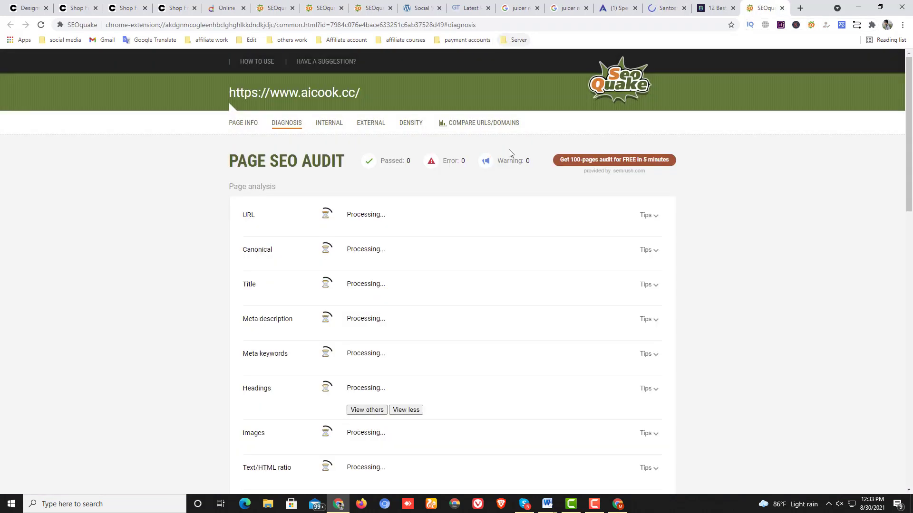
scroll(412, 187, down, 6)
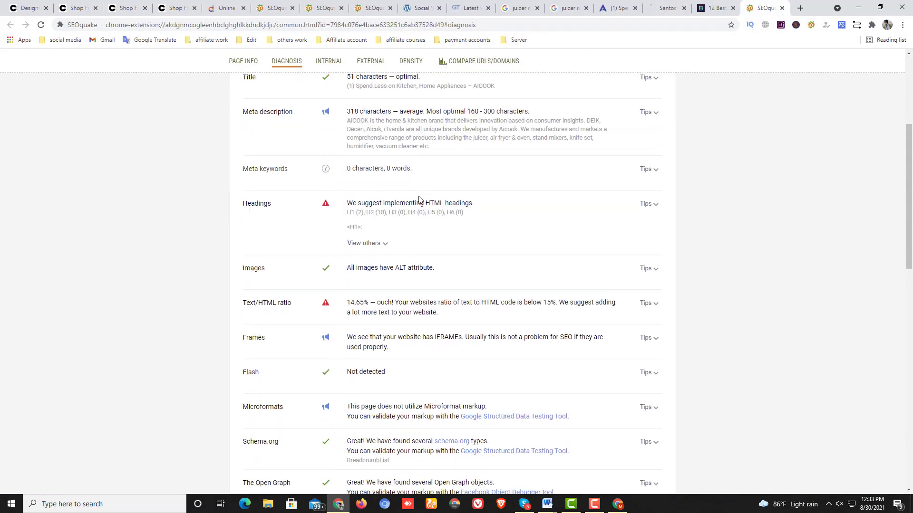
scroll(419, 201, down, 12)
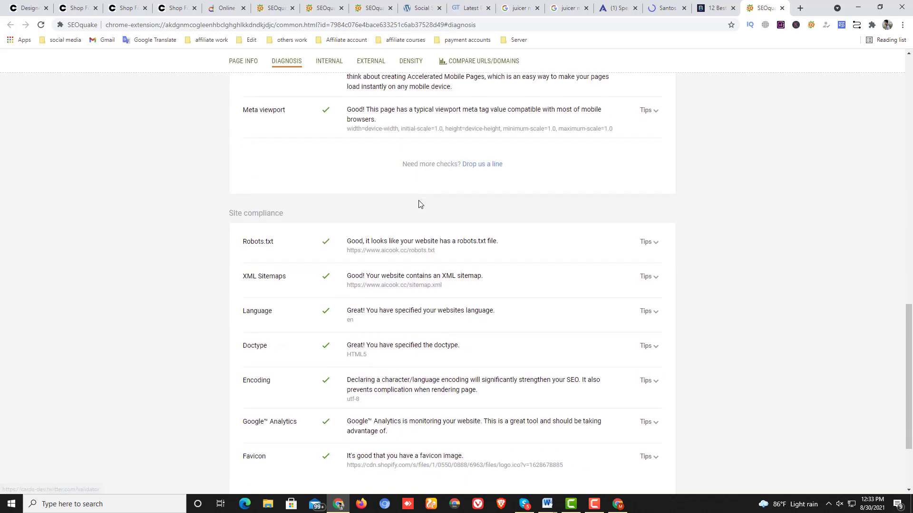
scroll(419, 203, up, 18)
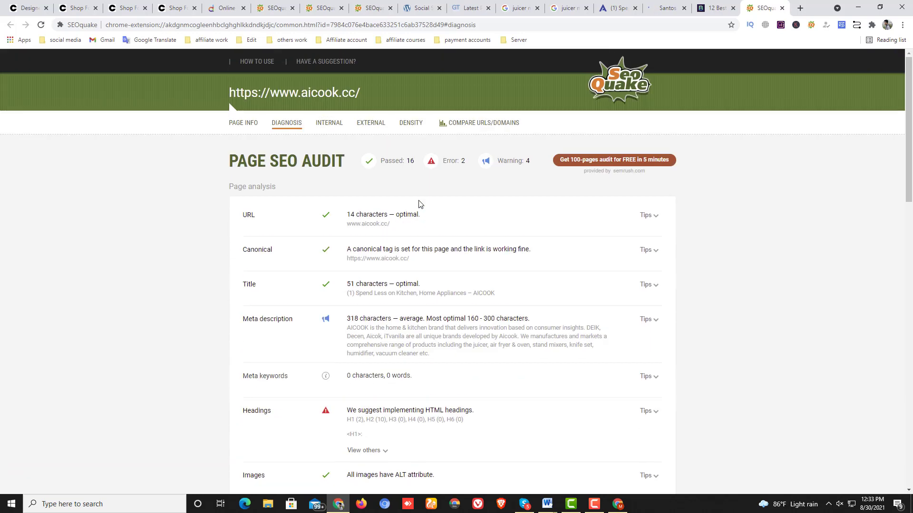
scroll(420, 205, down, 2)
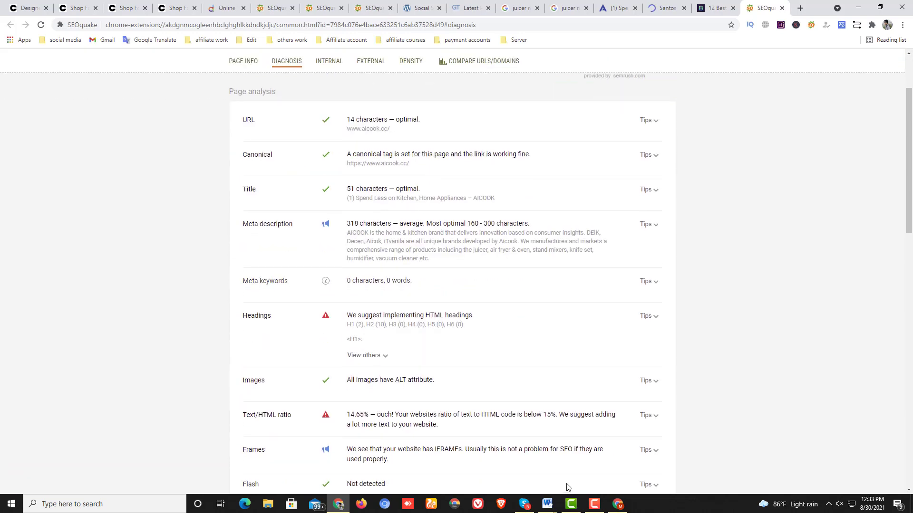
Step: Switch to the "Website Audit for e commerce website" Word document and review its keyword checklist, website problems, ranking factors and business tips
mouse_move(547, 504)
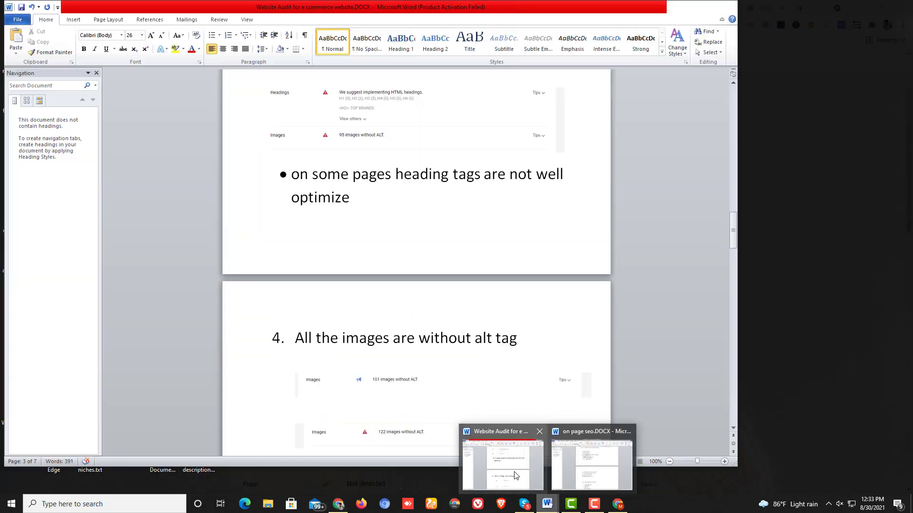
click(515, 476)
scroll(377, 318, up, 6)
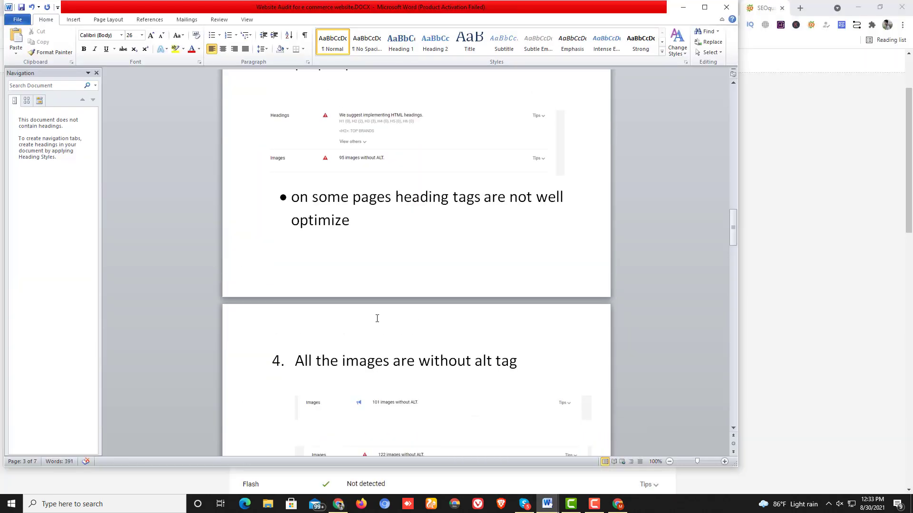
scroll(377, 318, up, 12)
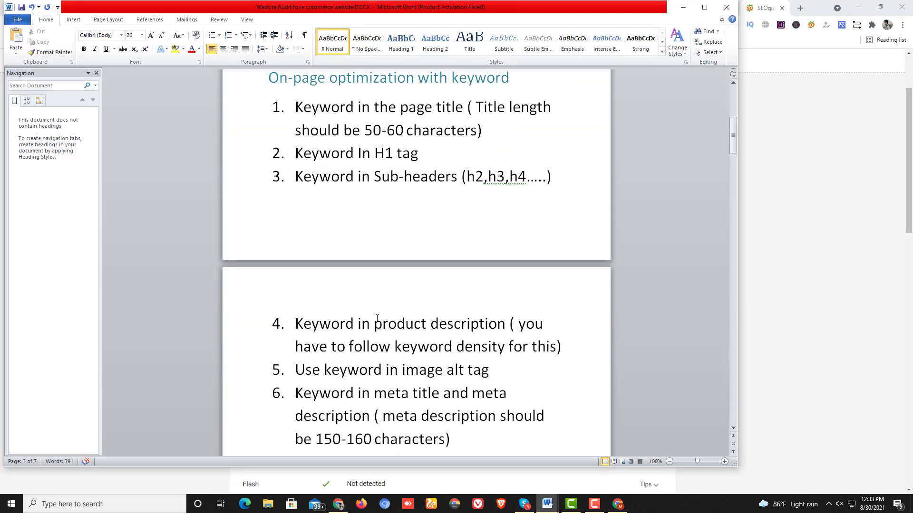
scroll(377, 318, up, 4)
scroll(377, 318, down, 12)
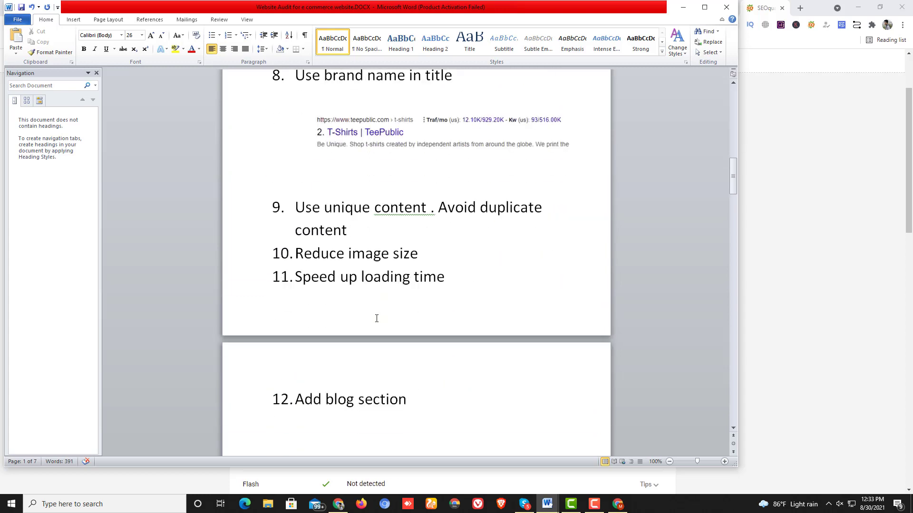
scroll(377, 318, down, 15)
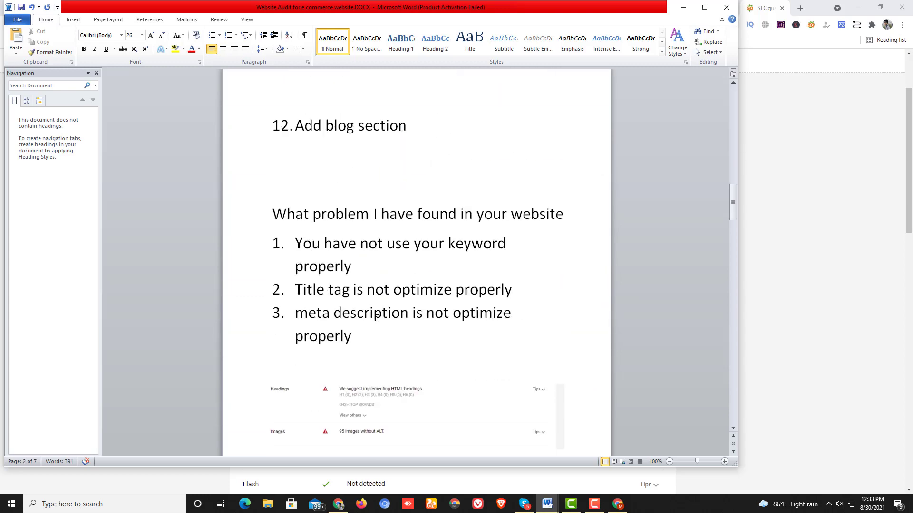
scroll(377, 318, down, 9)
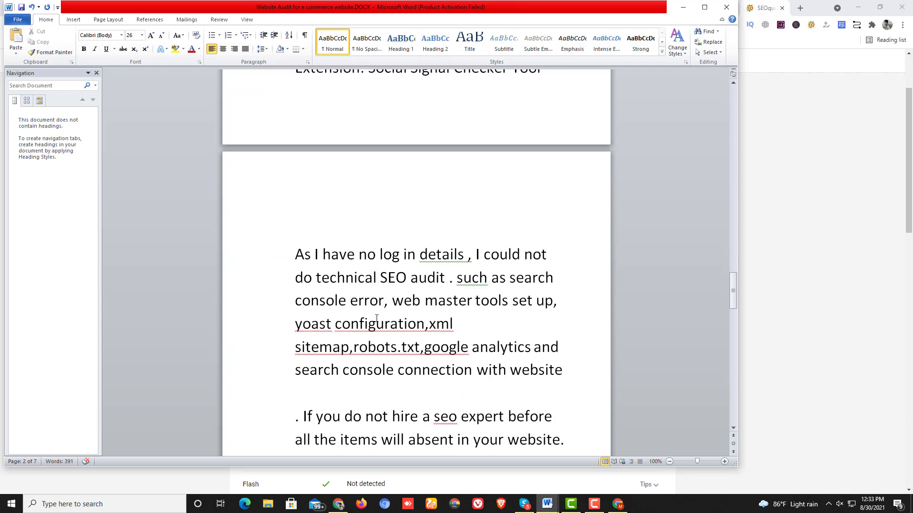
scroll(376, 318, down, 10)
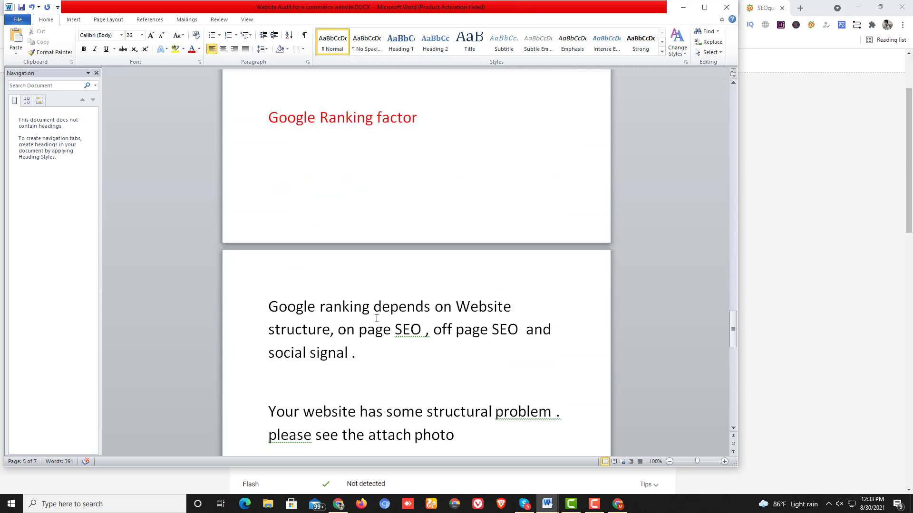
scroll(377, 318, down, 5)
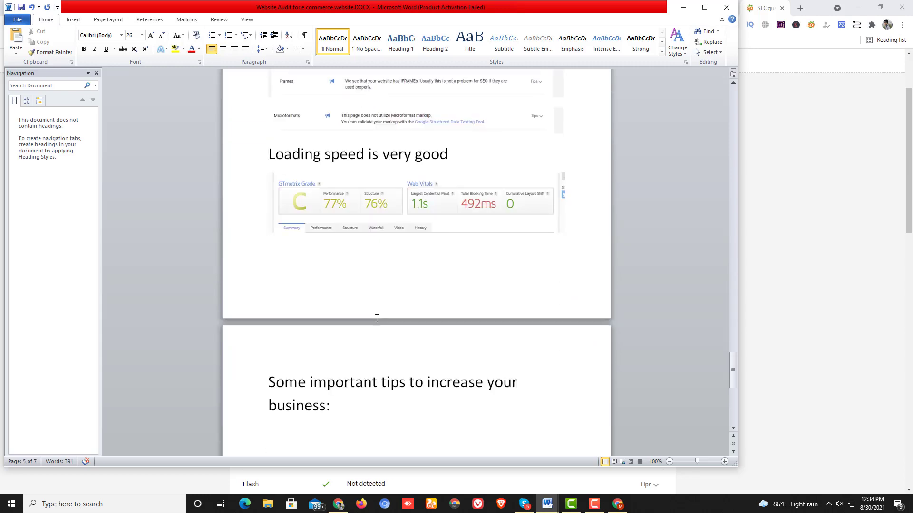
scroll(377, 318, down, 6)
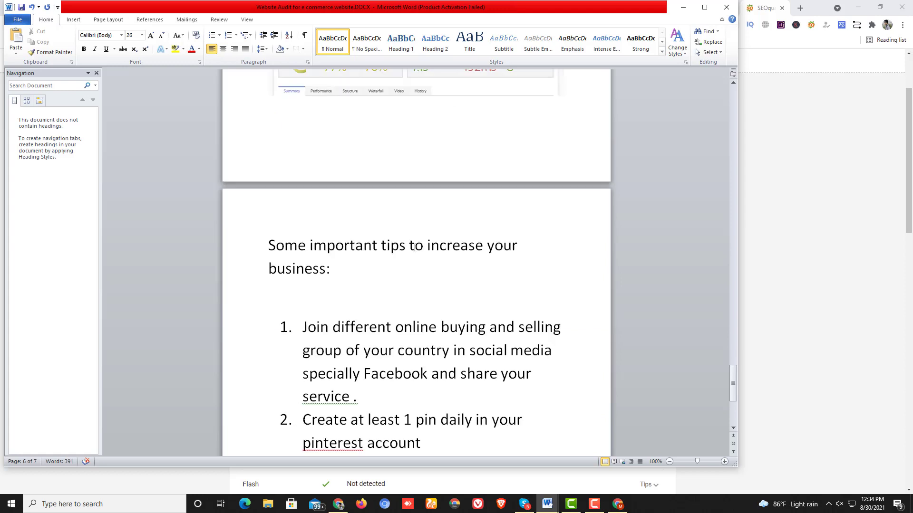
scroll(453, 375, up, 6)
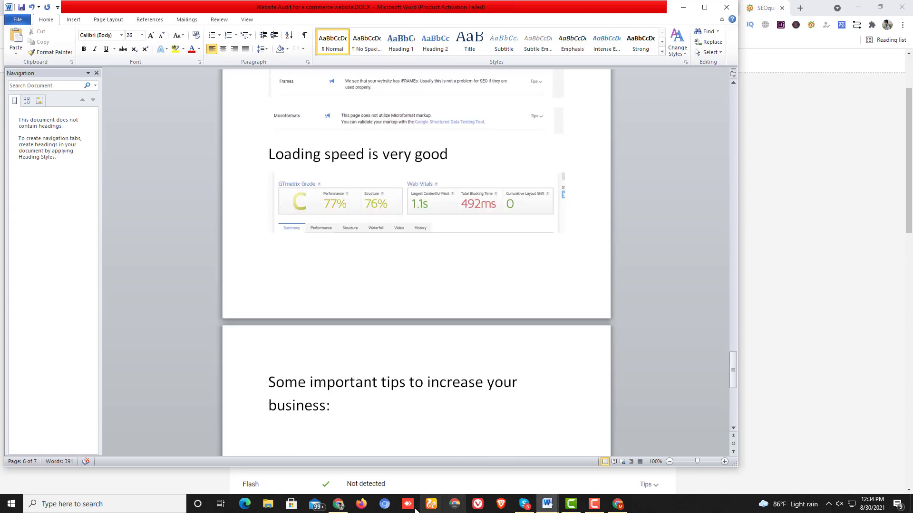
Step: Switch back to Chrome, open Boat Basin Cafe's contact page and highlight the advertising contact's e-mail address
click(338, 504)
click(704, 8)
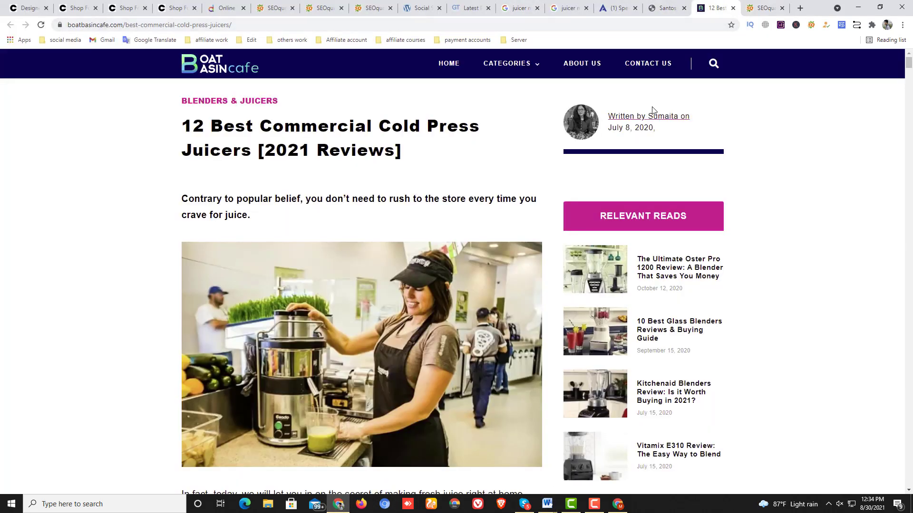
click(640, 68)
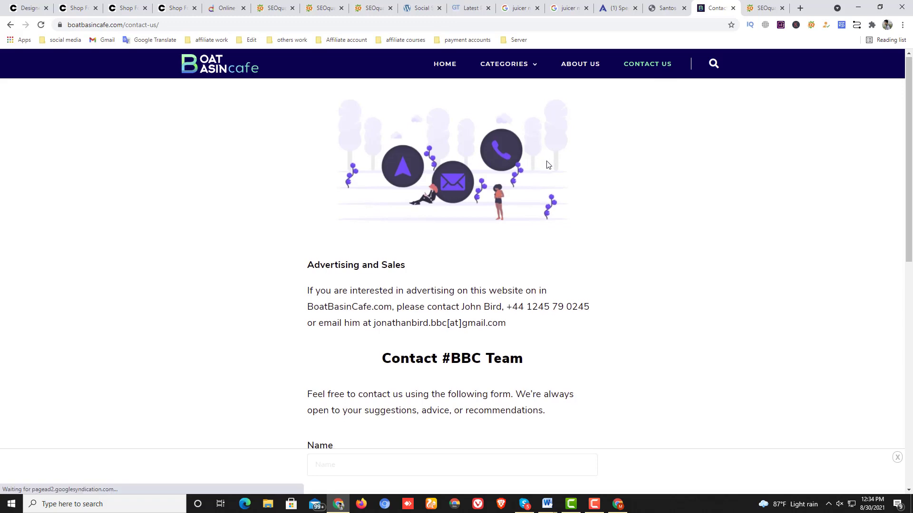
scroll(549, 181, down, 1)
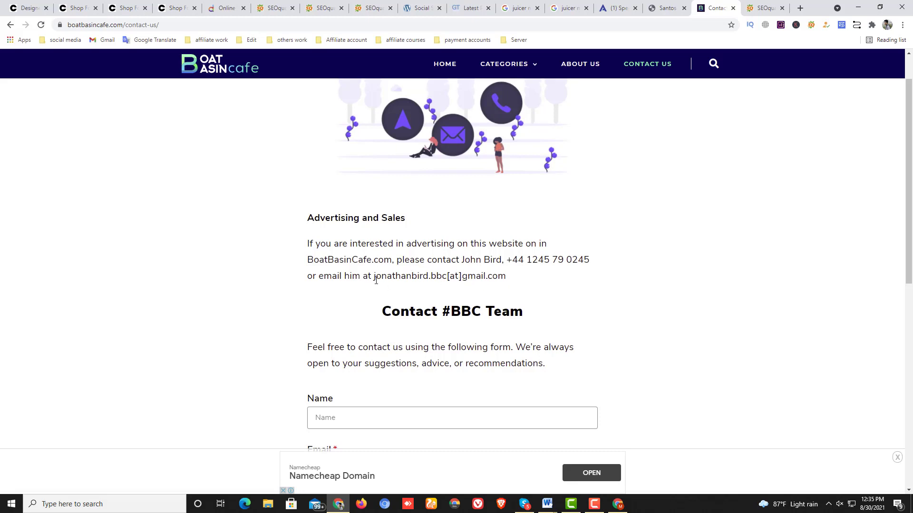
drag(376, 280, 508, 281)
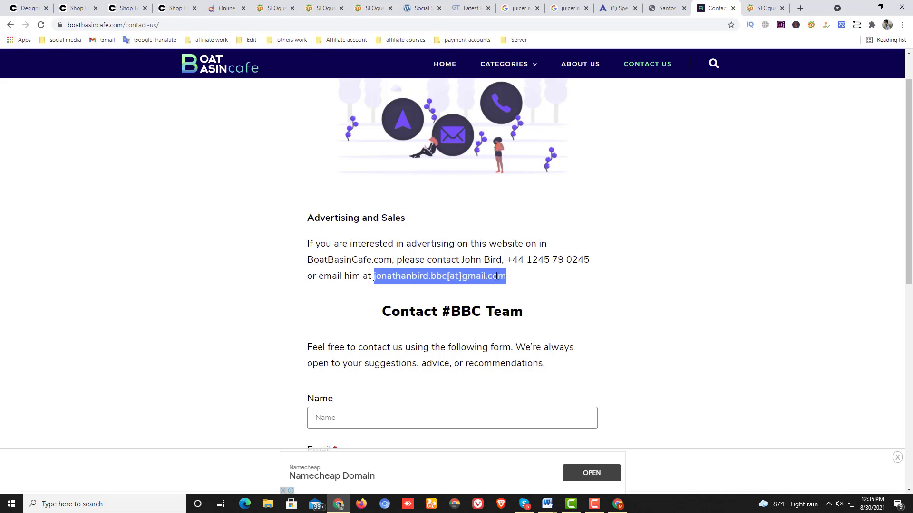
scroll(512, 154, up, 1)
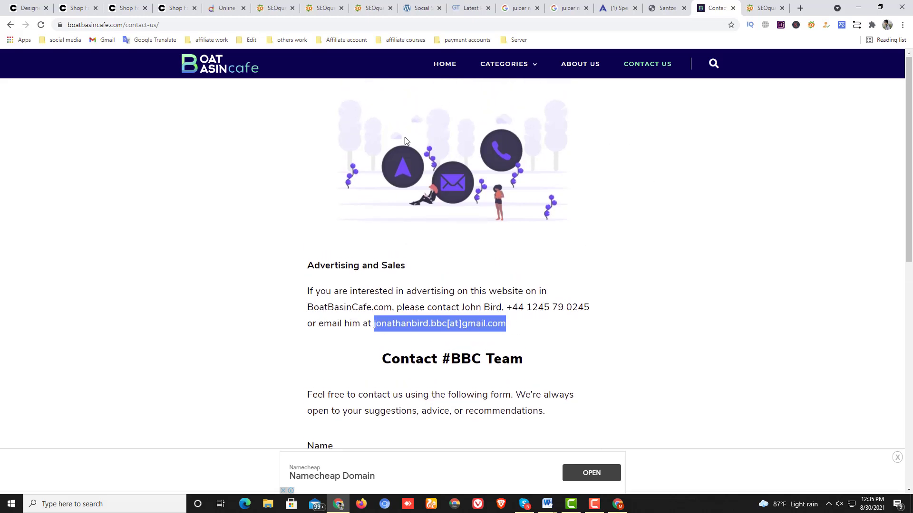
Step: Run a SEOquake diagnosis on the Boat Basin Cafe home page, closing the ad, and review the audit before returning to the site
click(216, 66)
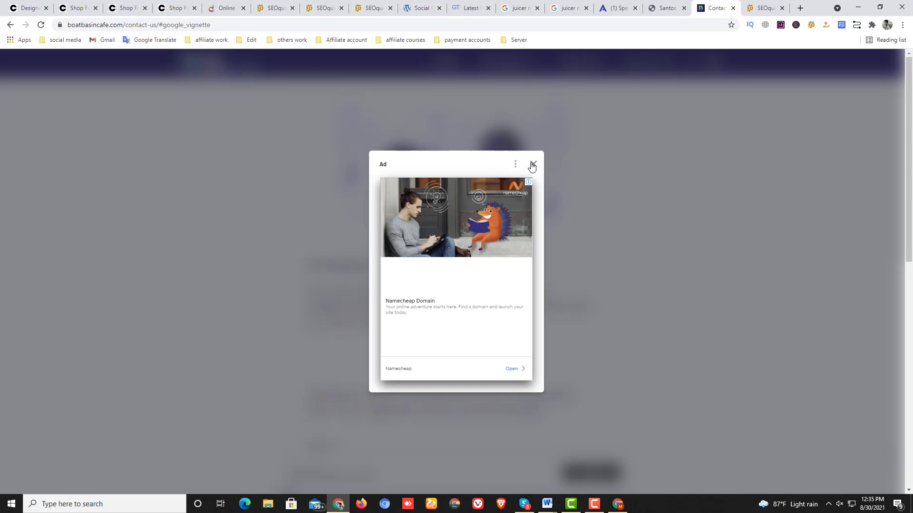
click(533, 164)
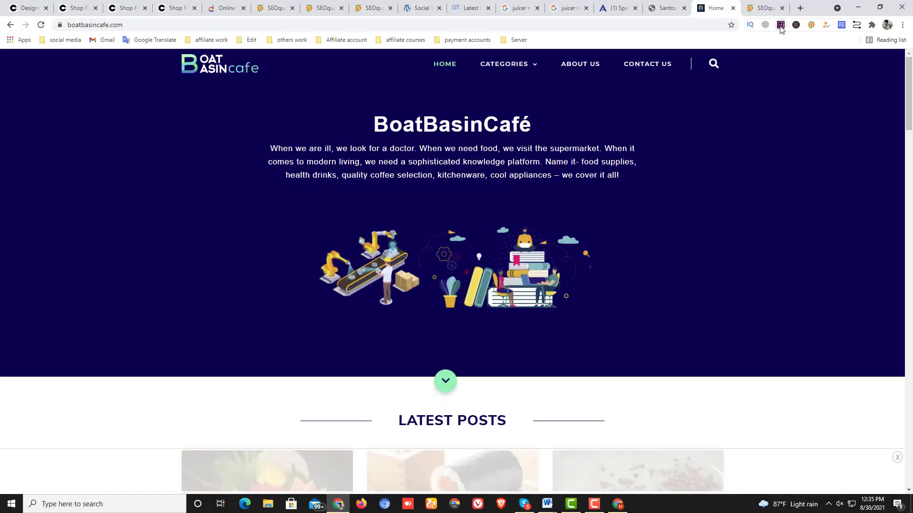
click(811, 25)
click(522, 42)
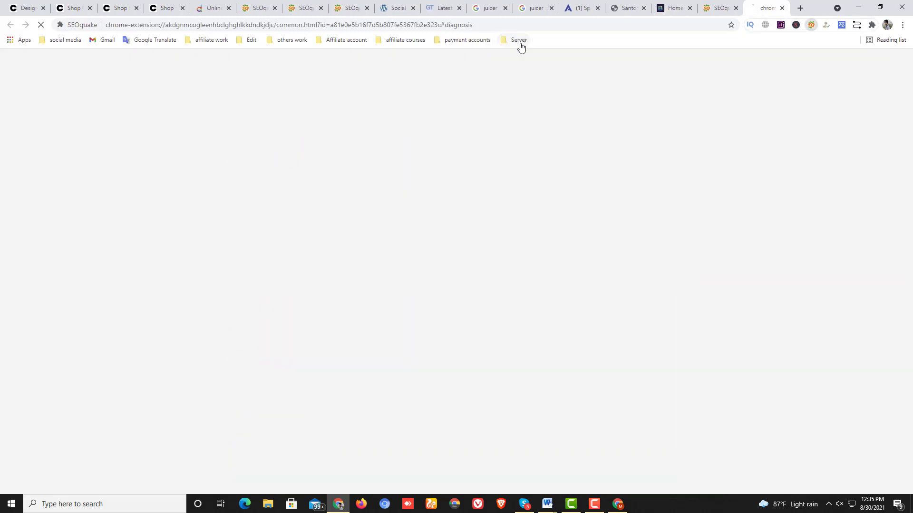
scroll(444, 224, down, 8)
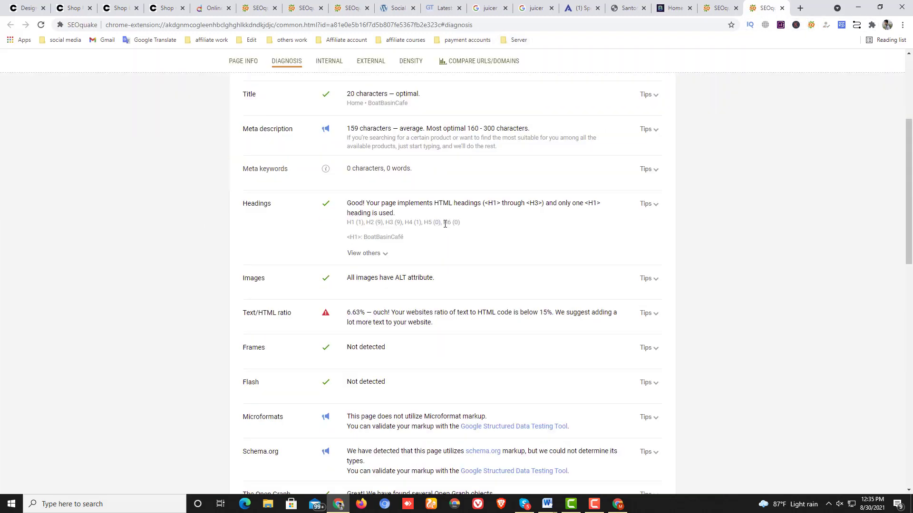
scroll(445, 224, down, 9)
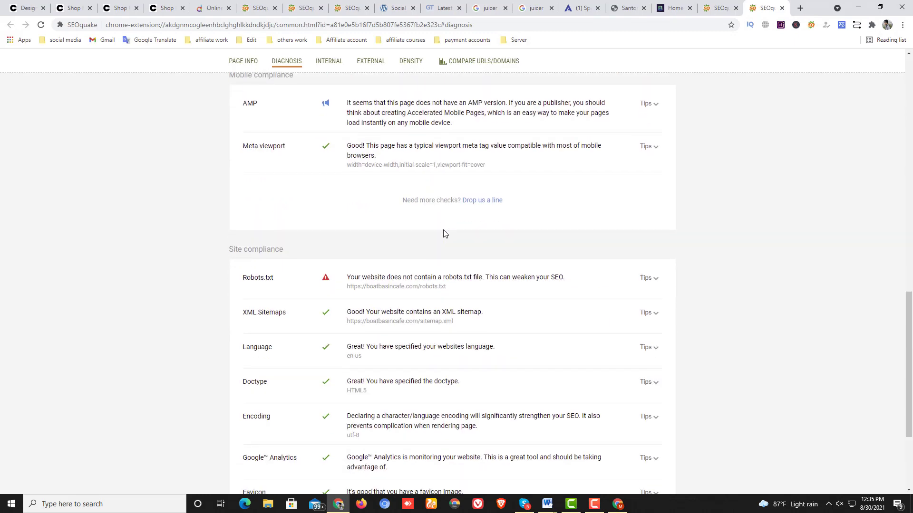
scroll(443, 233, up, 9)
scroll(443, 233, up, 15)
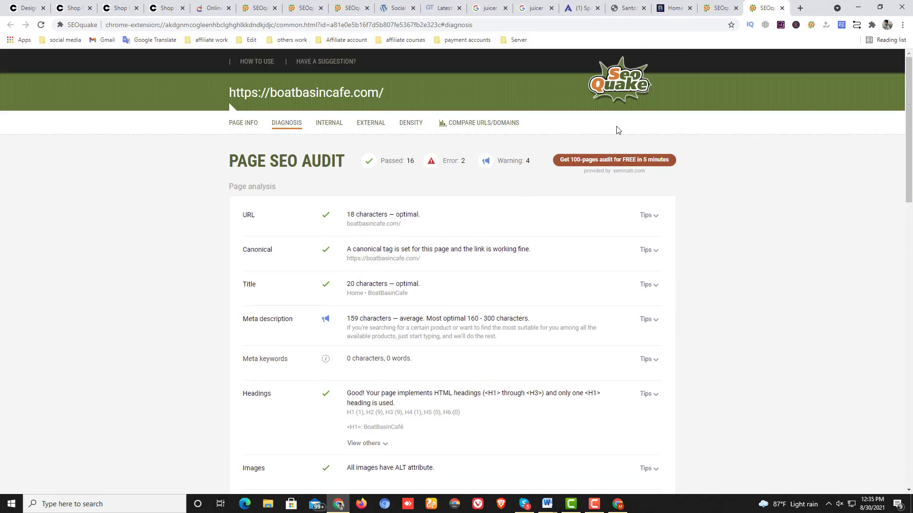
click(673, 8)
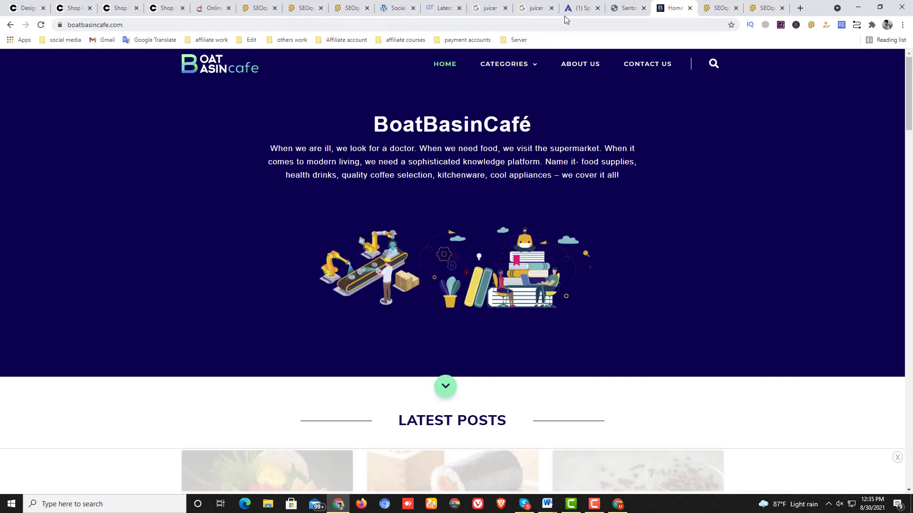
Step: Return to the Boat Basin Cafe site after checking the Santos tab and open its Kitchen category page
click(579, 8)
click(628, 9)
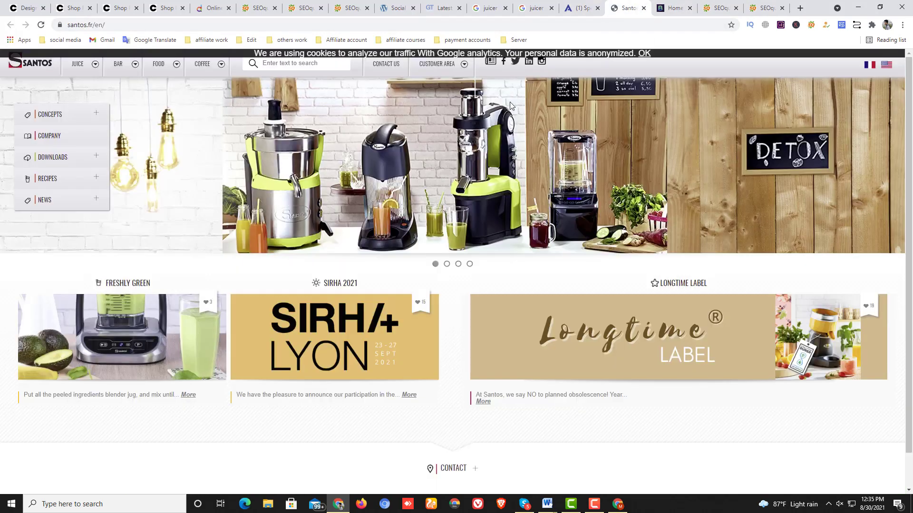
click(673, 10)
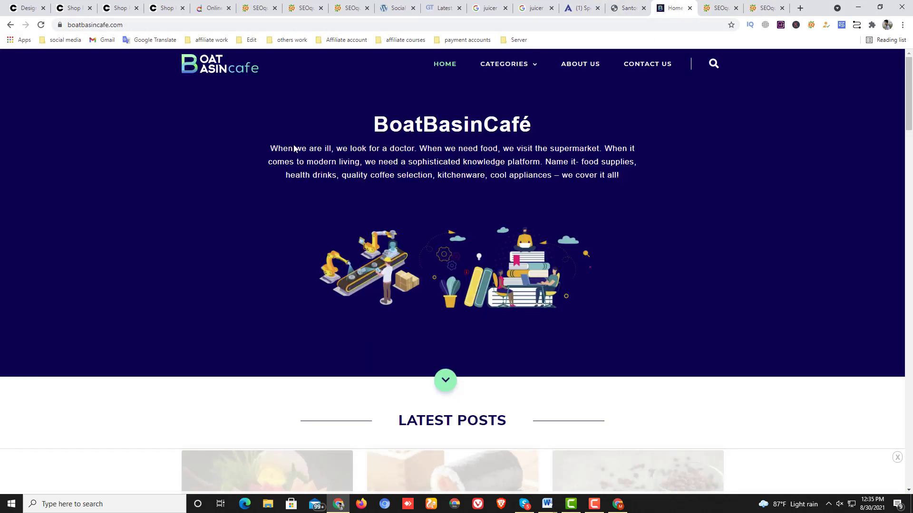
click(496, 64)
mouse_move(507, 71)
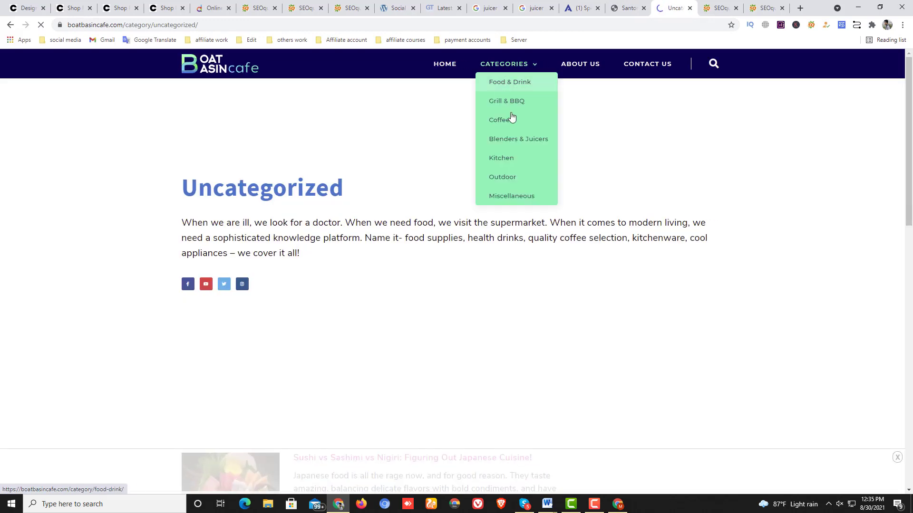
click(507, 169)
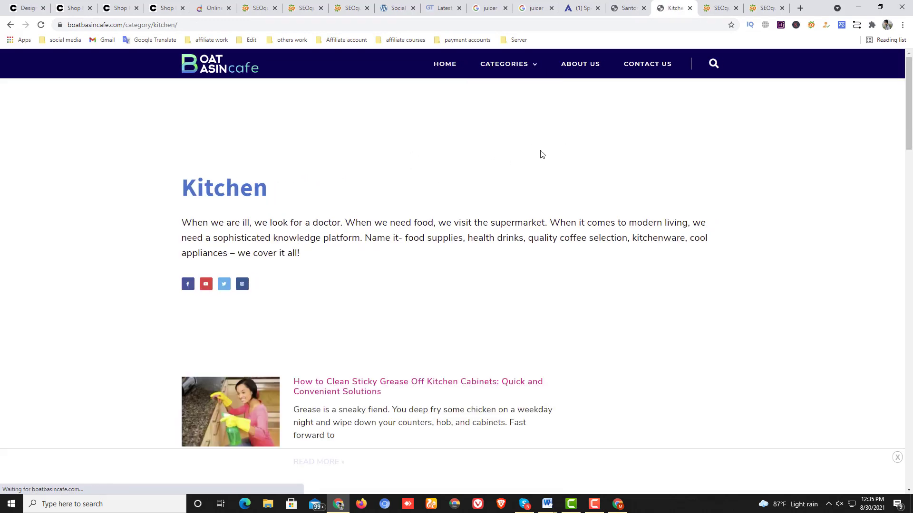
Step: Run a SEOquake diagnosis on Boat Basin Cafe's Kitchen category page
click(708, 4)
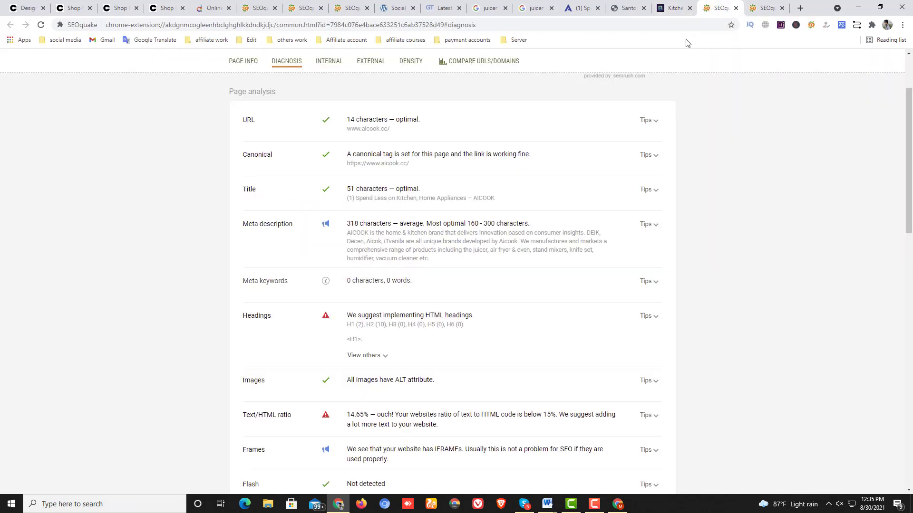
click(673, 8)
click(814, 28)
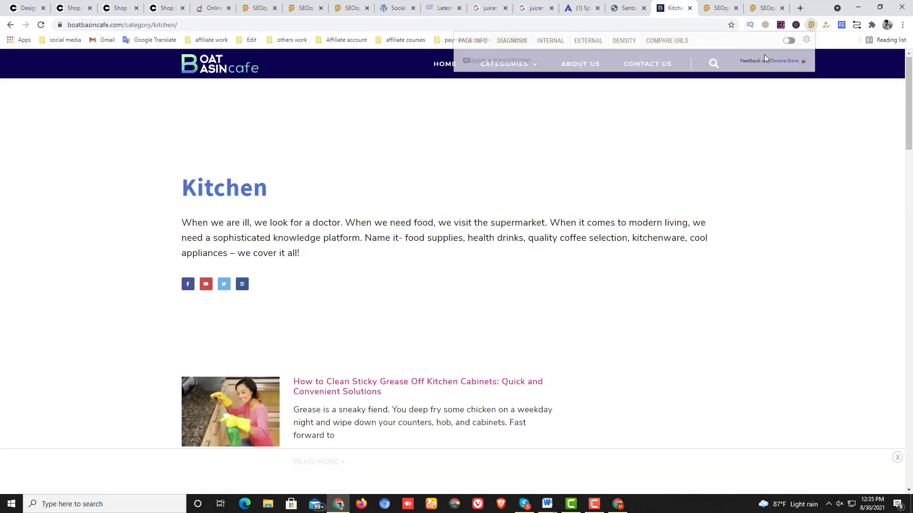
click(516, 41)
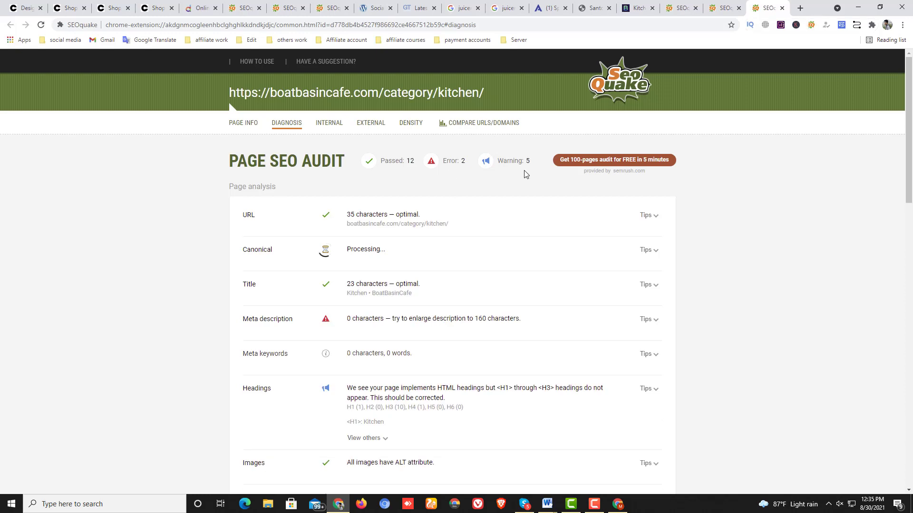
Step: Examine the Kitchen page's SEO audit, covering the page analysis, mobile compliance and site compliance sections
scroll(469, 228, down, 6)
scroll(469, 228, up, 3)
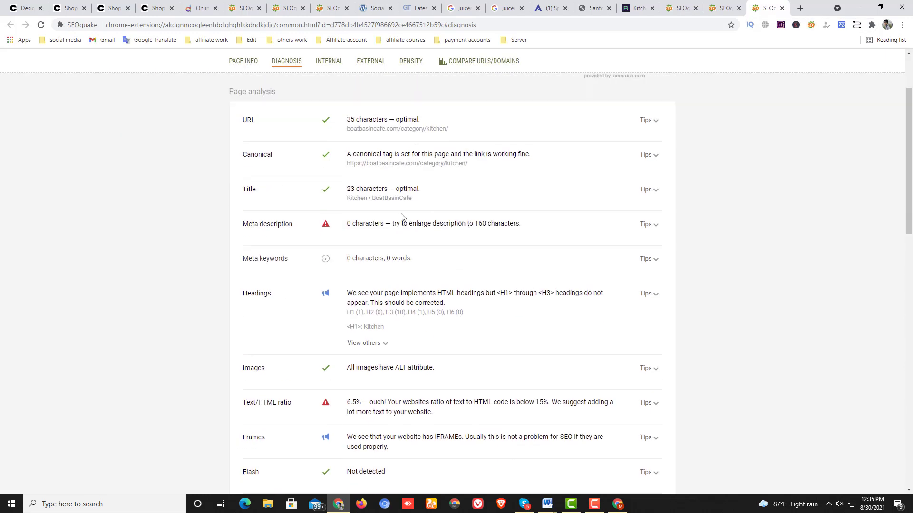
scroll(389, 238, down, 2)
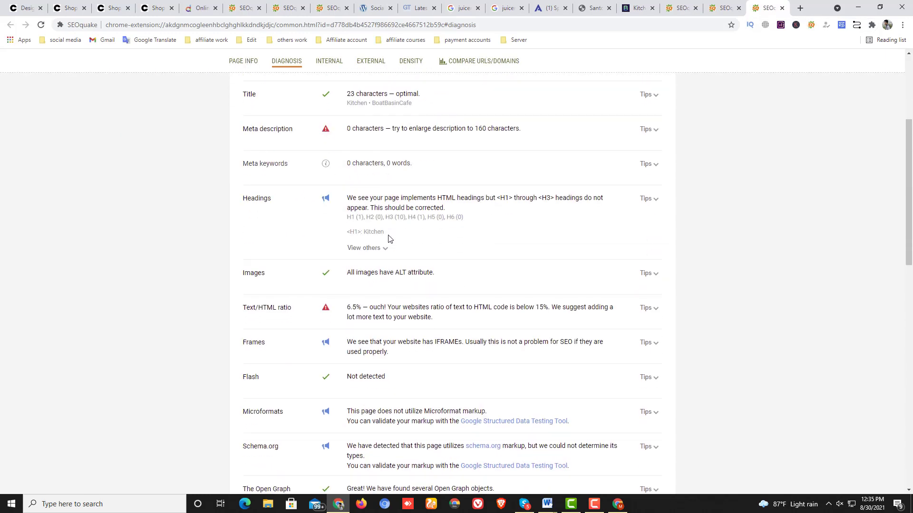
scroll(399, 310, down, 10)
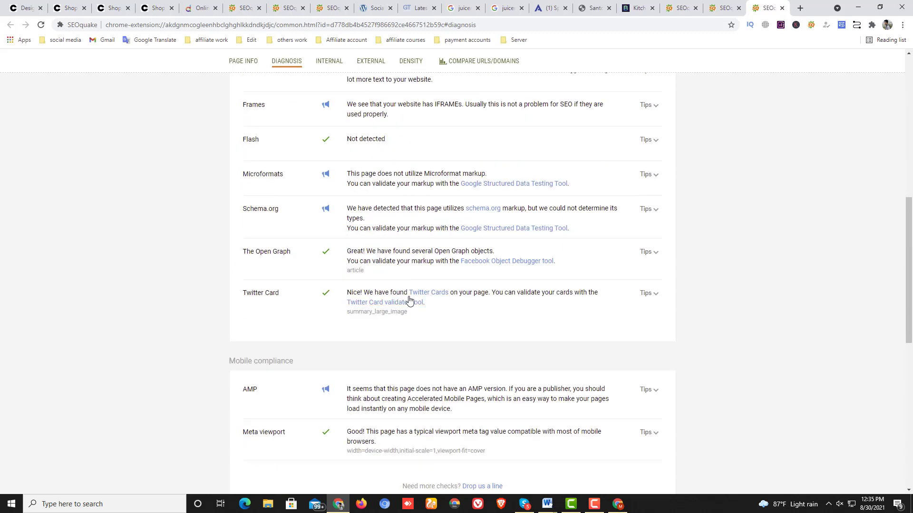
scroll(393, 276, down, 4)
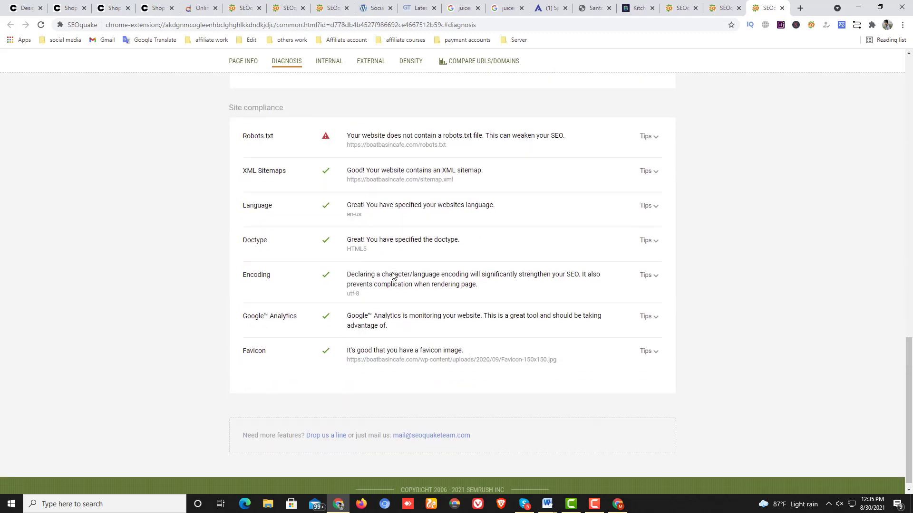
scroll(312, 220, up, 1)
scroll(437, 199, up, 5)
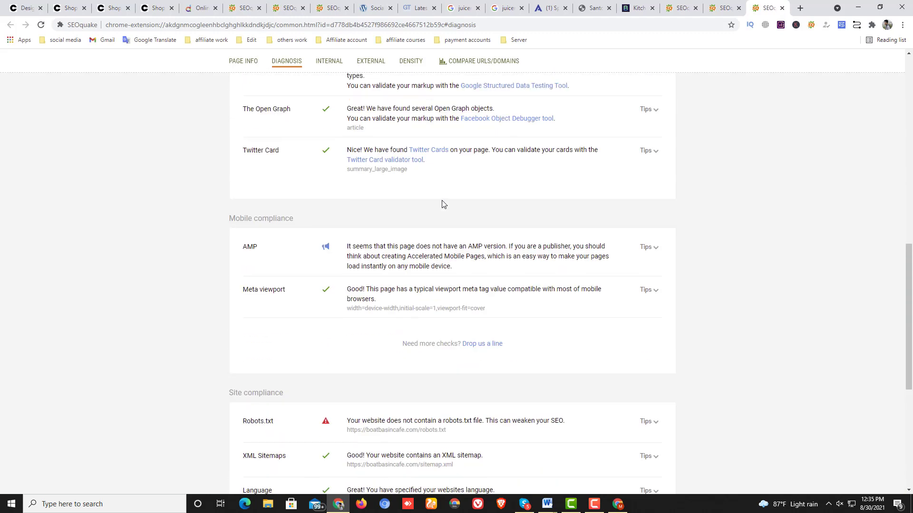
scroll(442, 206, down, 1)
scroll(442, 206, up, 15)
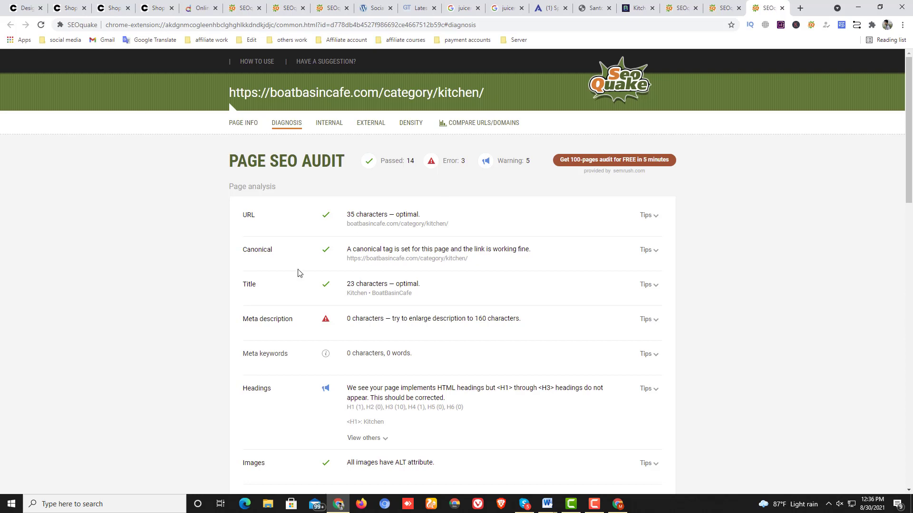
Step: Switch to the "Website Audit for e commerce website" Word document and review its ranking factor notes and list of website problems
click(547, 504)
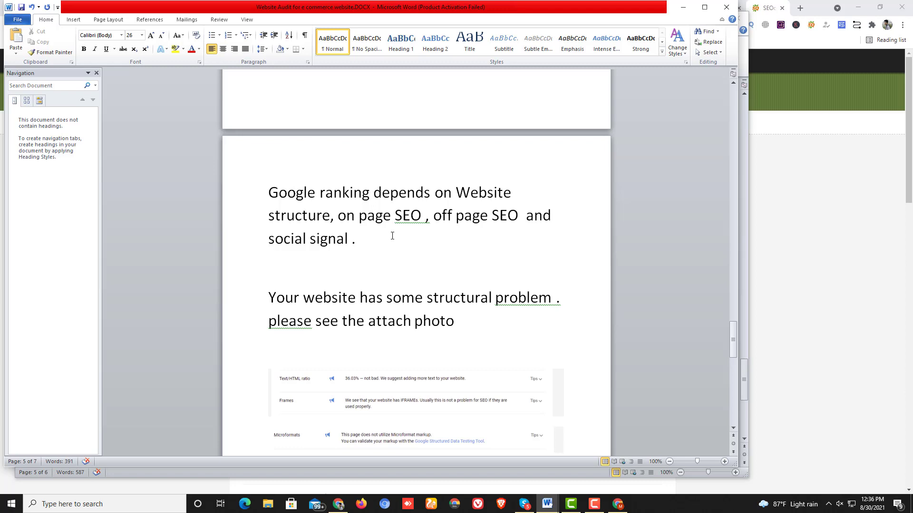
scroll(393, 236, up, 15)
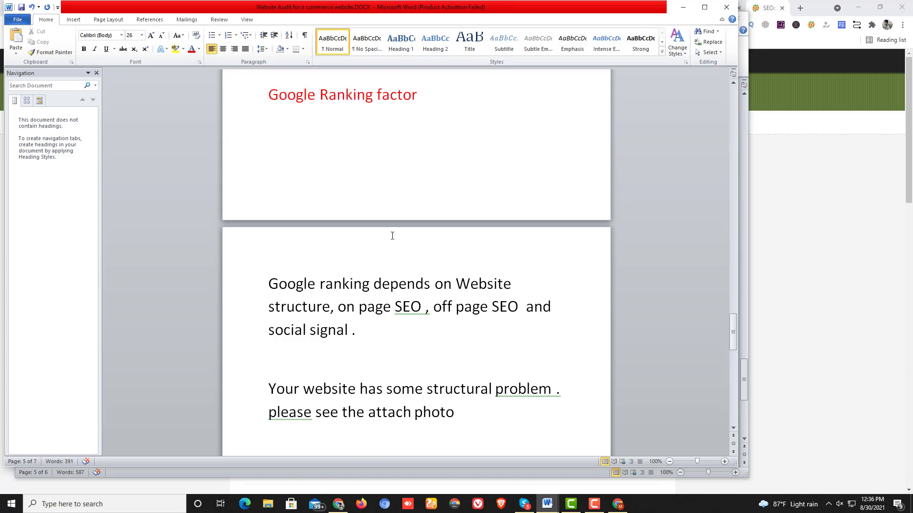
scroll(392, 235, up, 8)
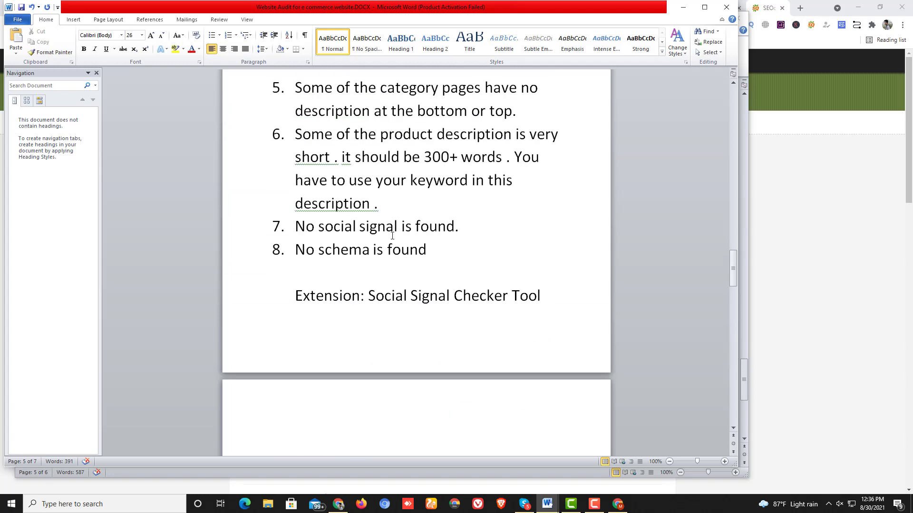